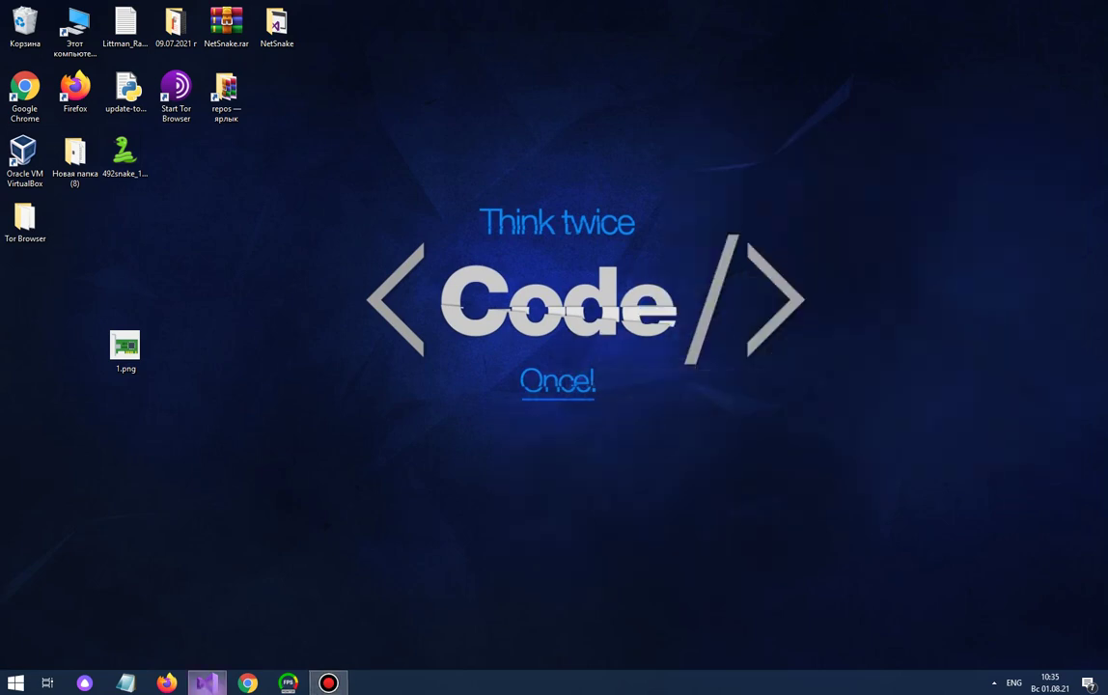
pyautogui.click(208, 683)
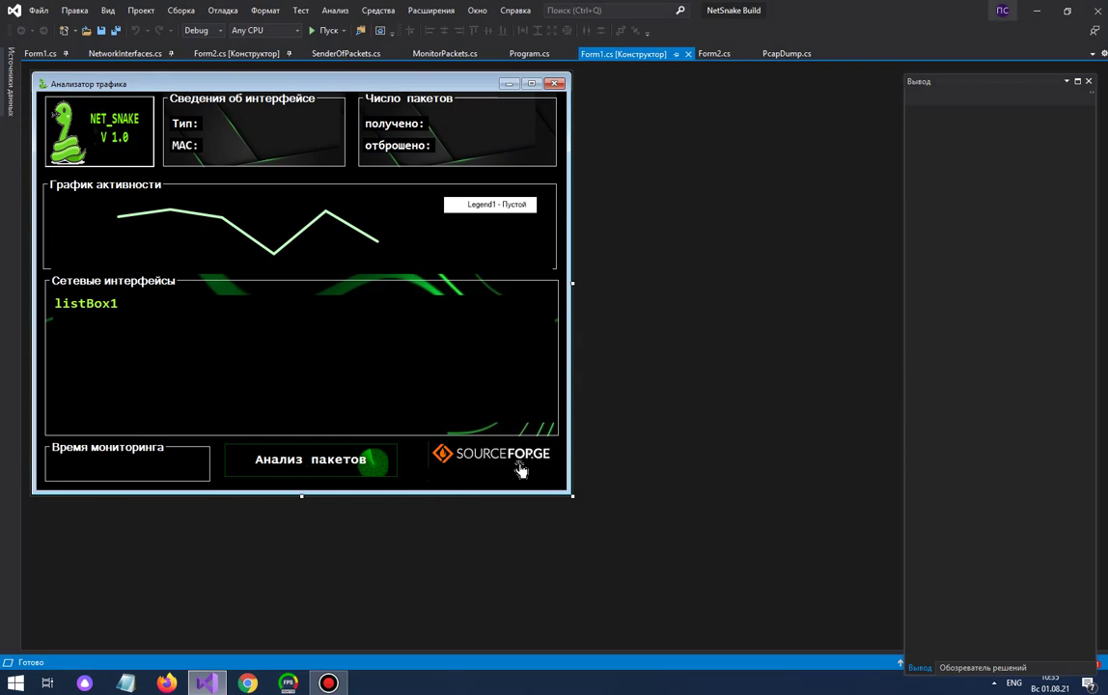
pyautogui.click(1036, 11)
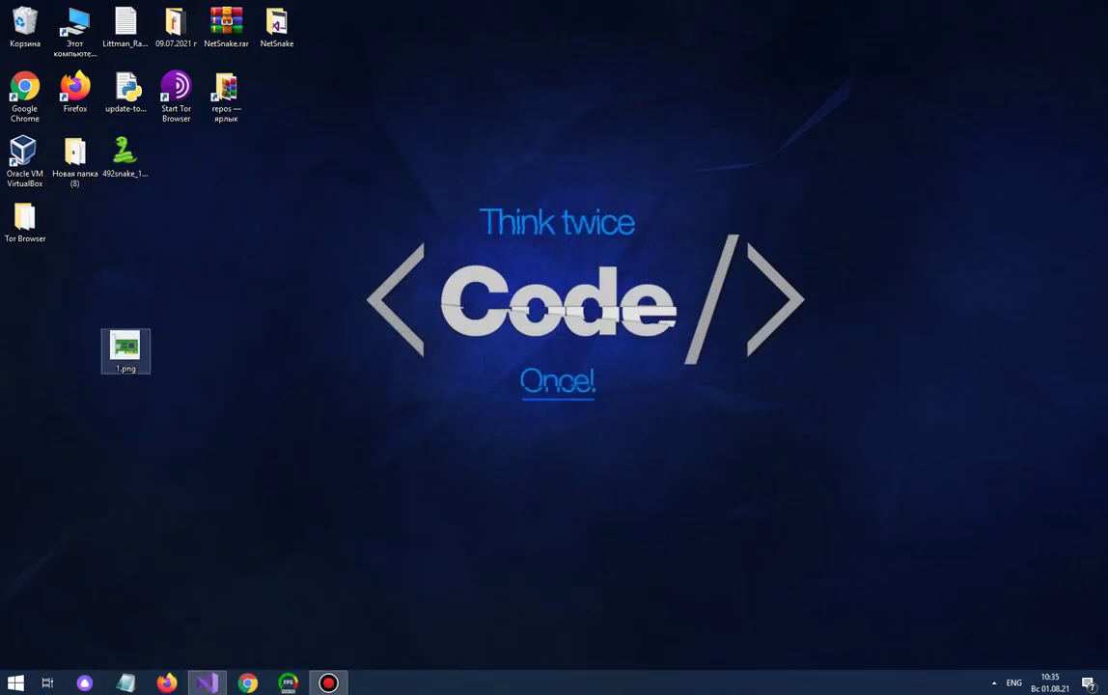
# Open 1.png from the desktop in Paint and enlarge the canvas to about 734 × 408 px
pyautogui.rightClick(124, 344)
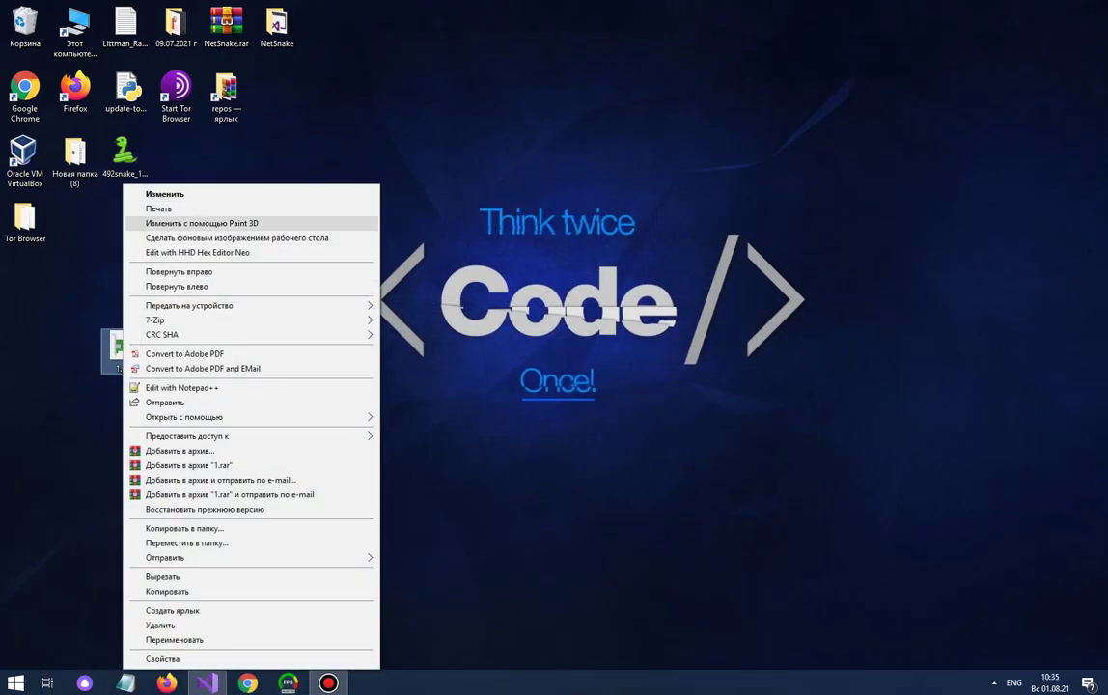
pyautogui.click(164, 194)
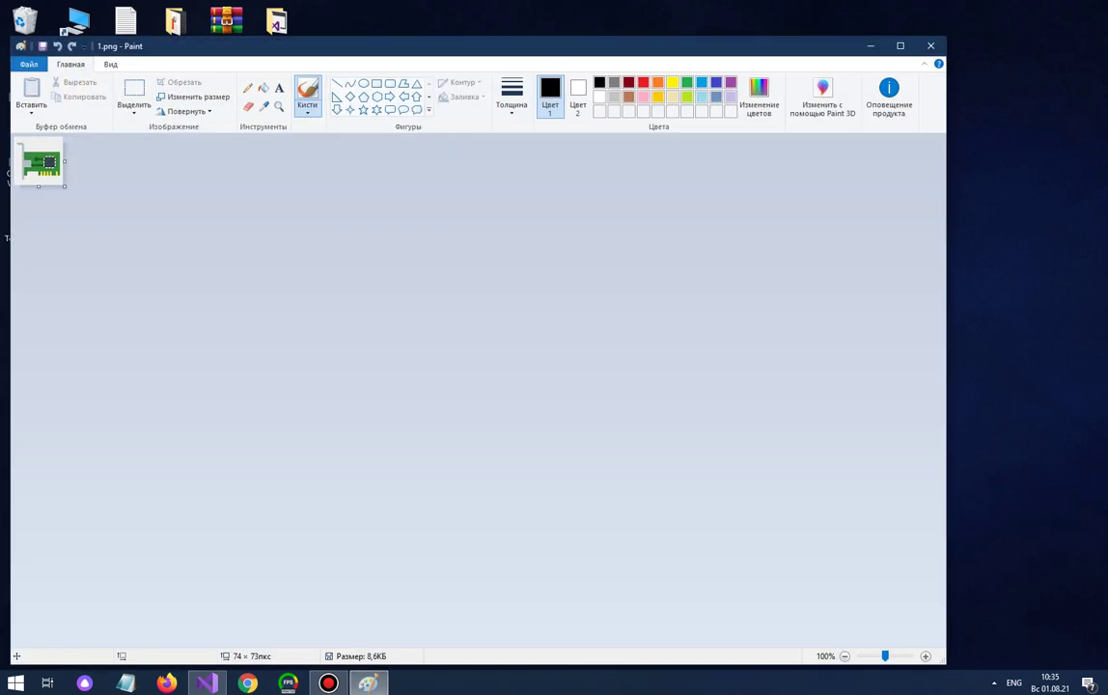
pyautogui.moveTo(65, 186)
pyautogui.mouseDown()
pyautogui.moveTo(329, 344)
pyautogui.moveTo(502, 408)
pyautogui.mouseUp()
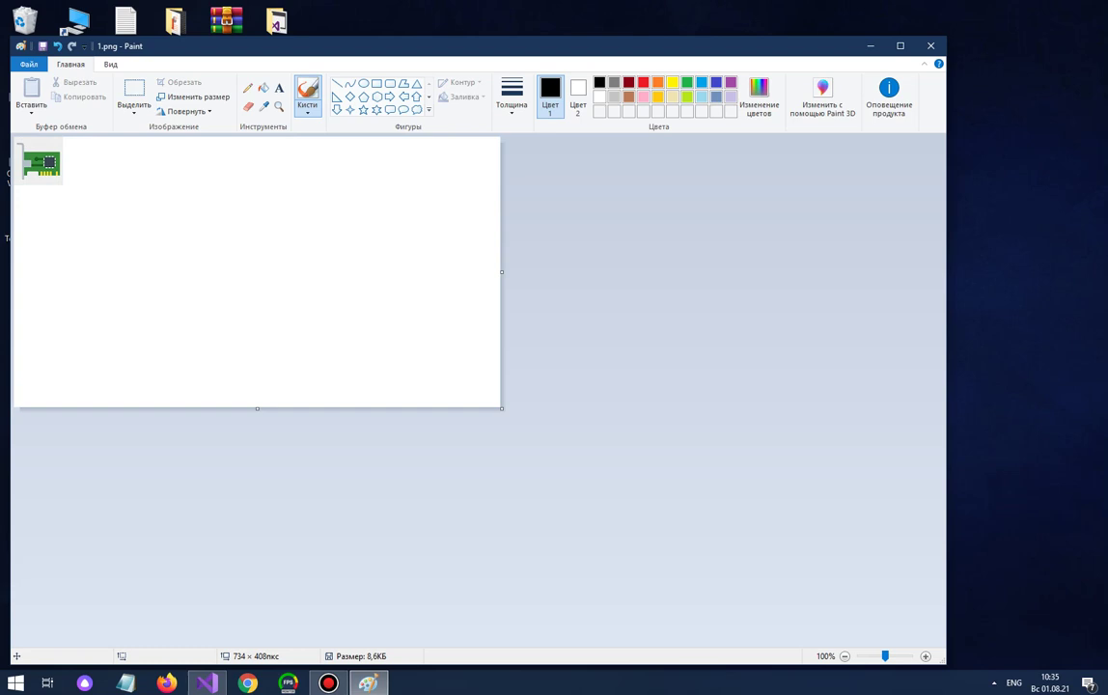
# Move the network card picture down to about the middle of the canvas's left edge
pyautogui.click(134, 92)
pyautogui.moveTo(13, 137); pyautogui.dragTo(55, 260)
pyautogui.click(131, 240)
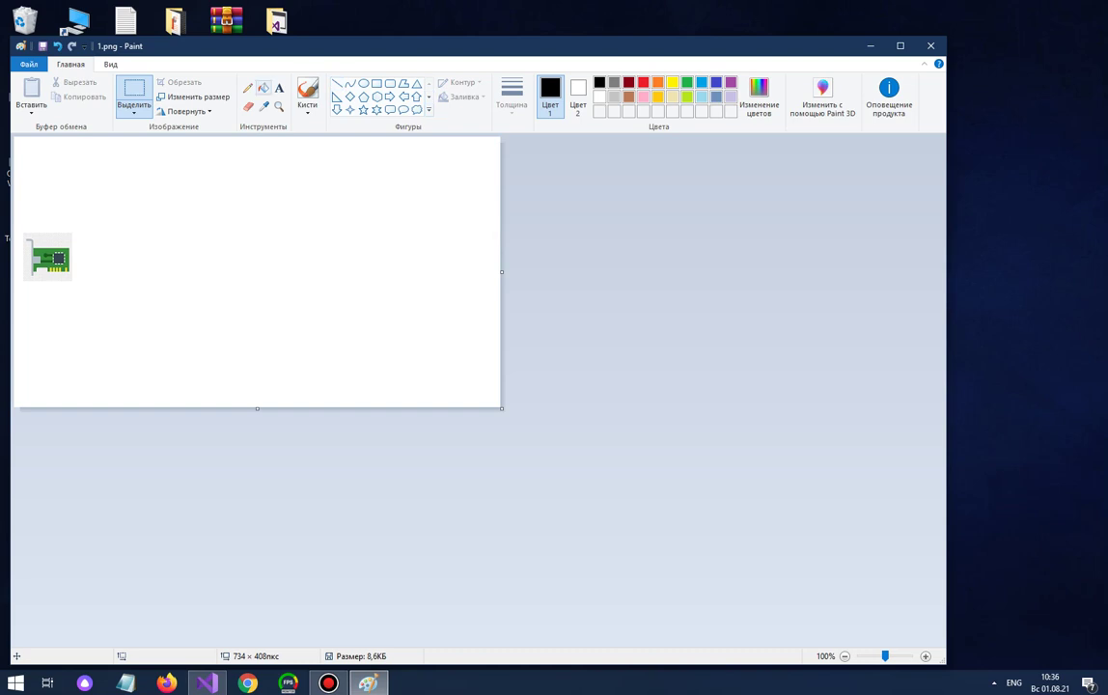
# Draw two pencil lines from the network card, one rising and one descending to the right
pyautogui.click(248, 87)
pyautogui.moveTo(93, 228); pyautogui.dragTo(153, 203)
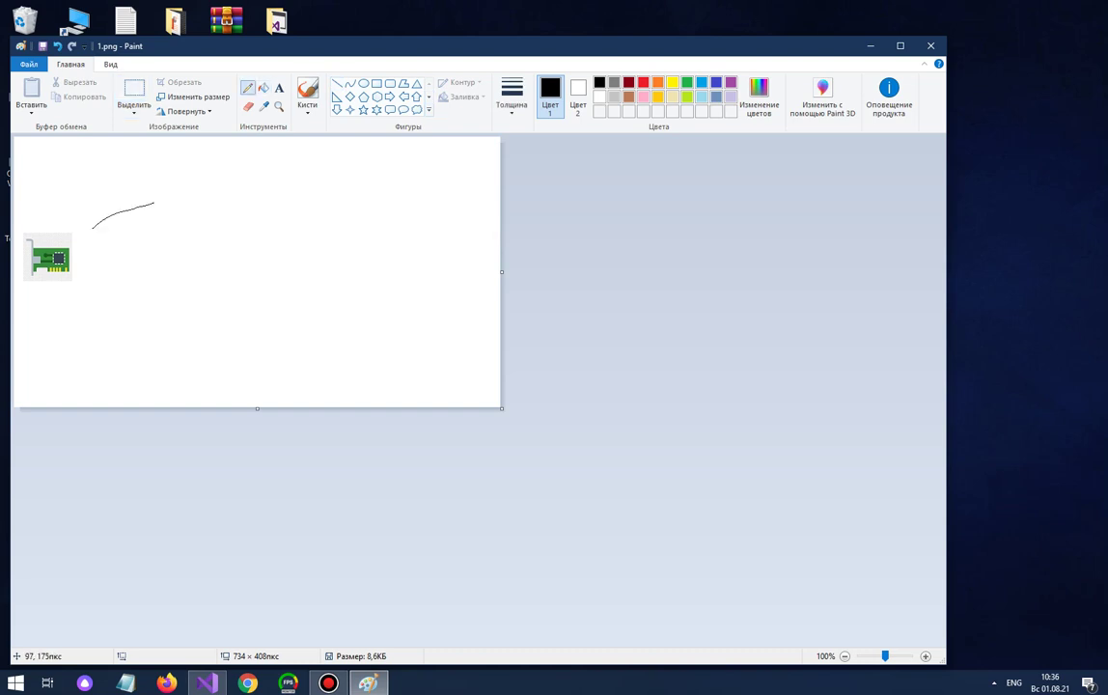
pyautogui.moveTo(77, 273); pyautogui.dragTo(110, 300)
# Add the text label "libcap" beyond the end of the upper line
pyautogui.click(279, 88)
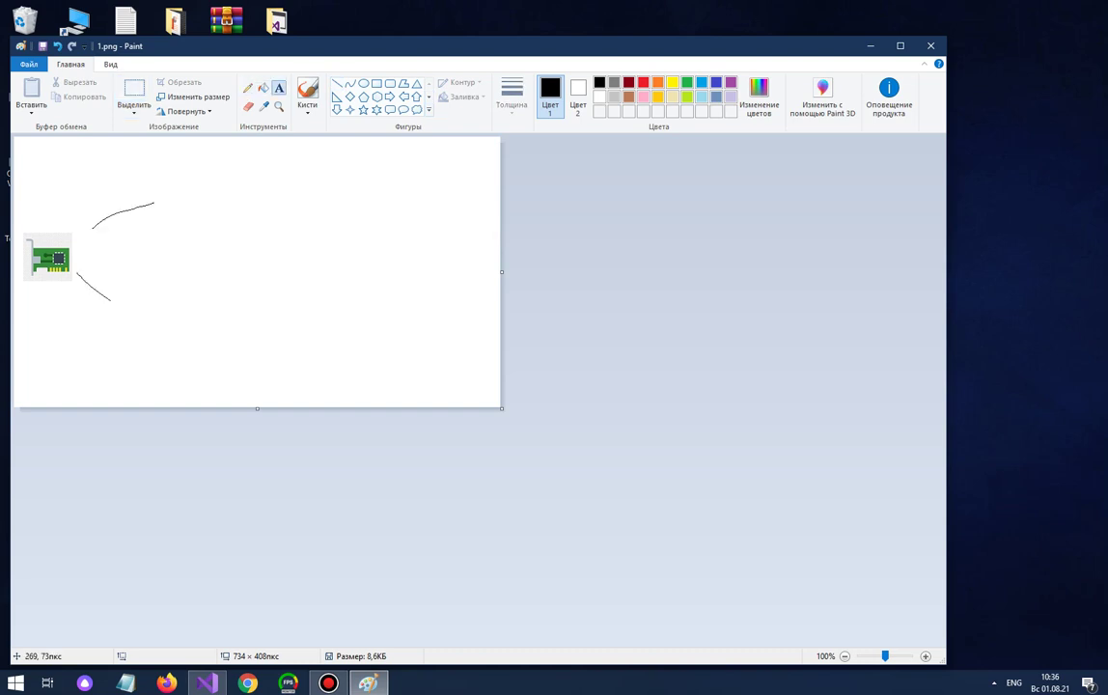
pyautogui.click(172, 172)
pyautogui.write('li')
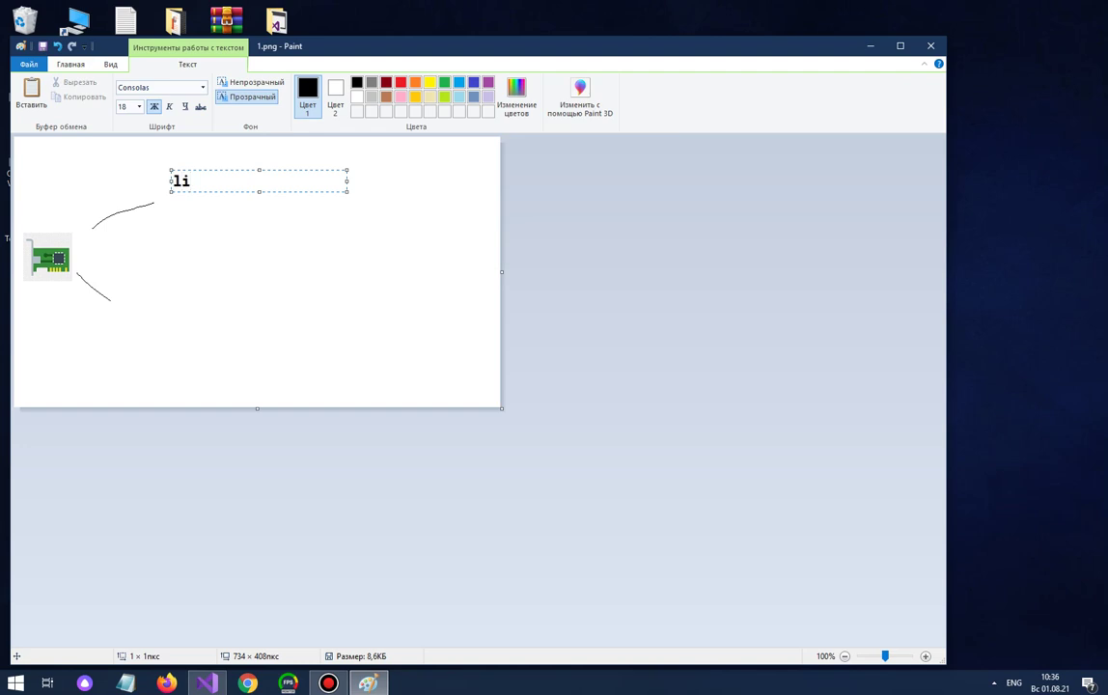
pyautogui.write('bcap')
pyautogui.click(178, 324)
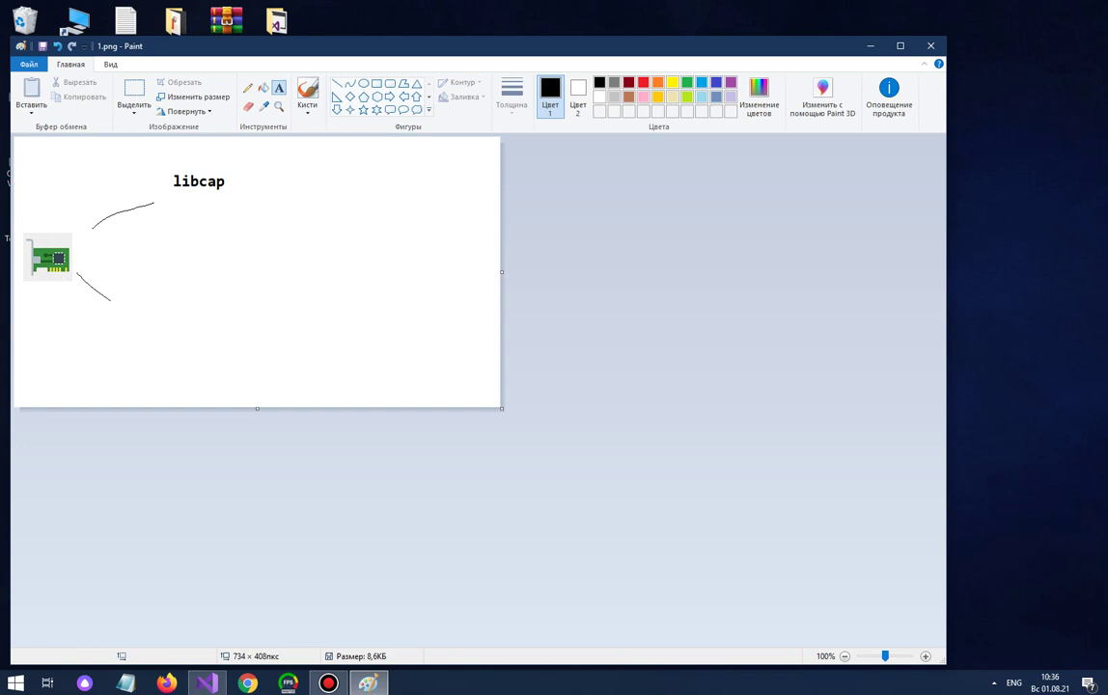
# Add the text label "wincap" and place it at the end of the lower line
pyautogui.click(104, 285)
pyautogui.write('wincap')
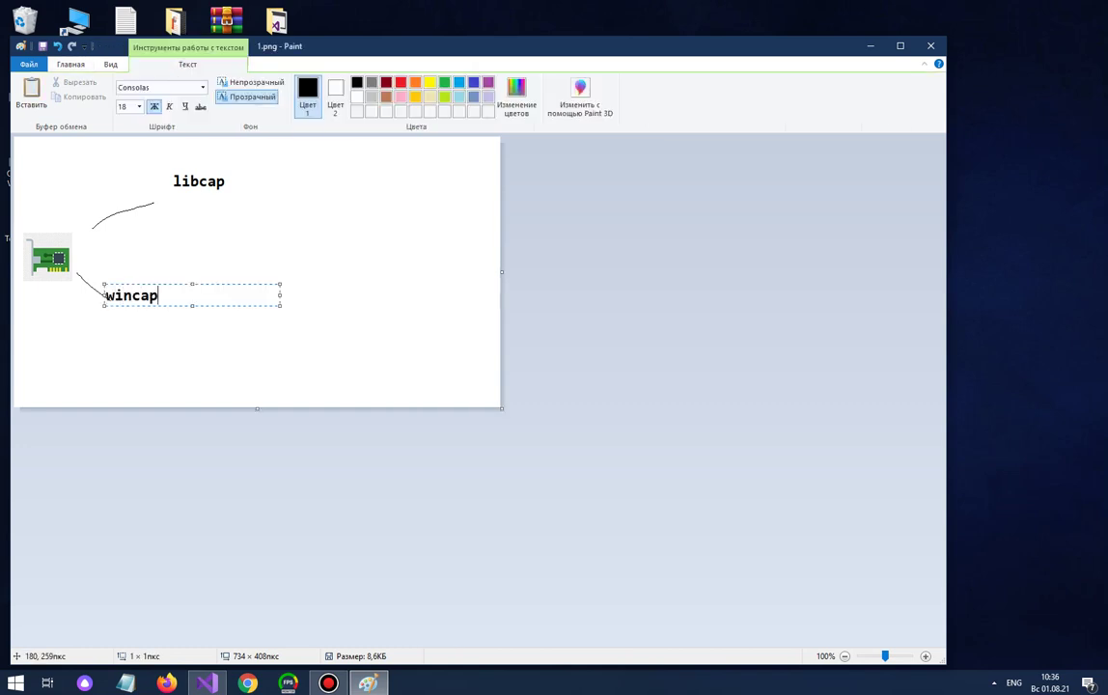
pyautogui.moveTo(234, 306); pyautogui.dragTo(243, 314)
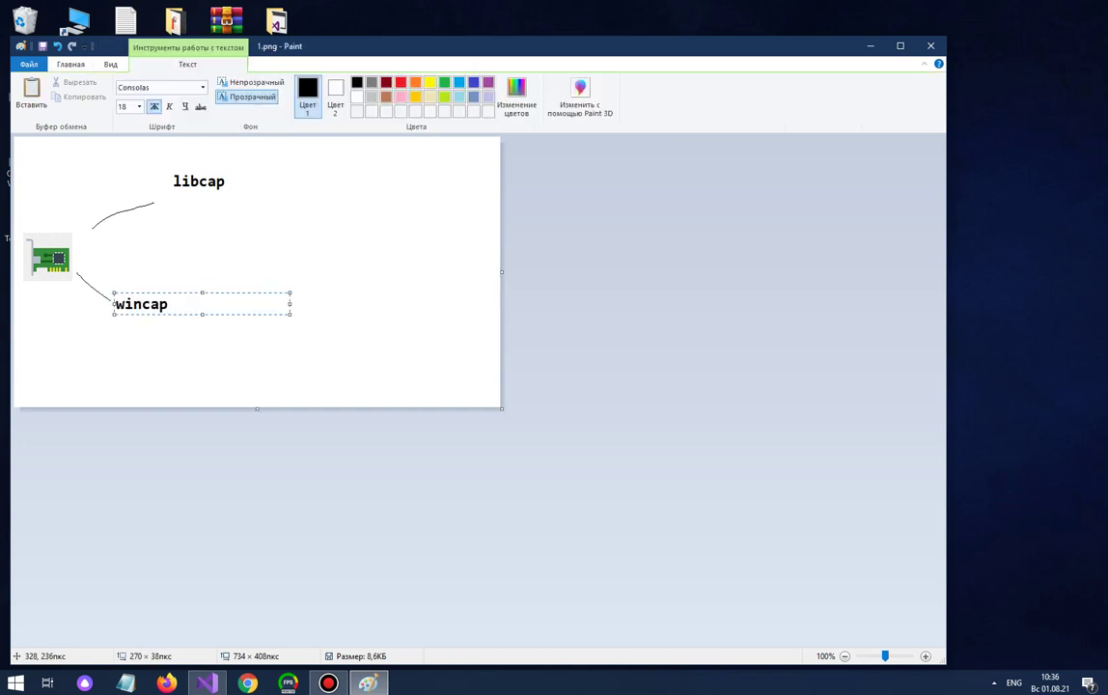
pyautogui.click(274, 233)
# Add the text label "realteck" directly above the network card picture
pyautogui.click(44, 203)
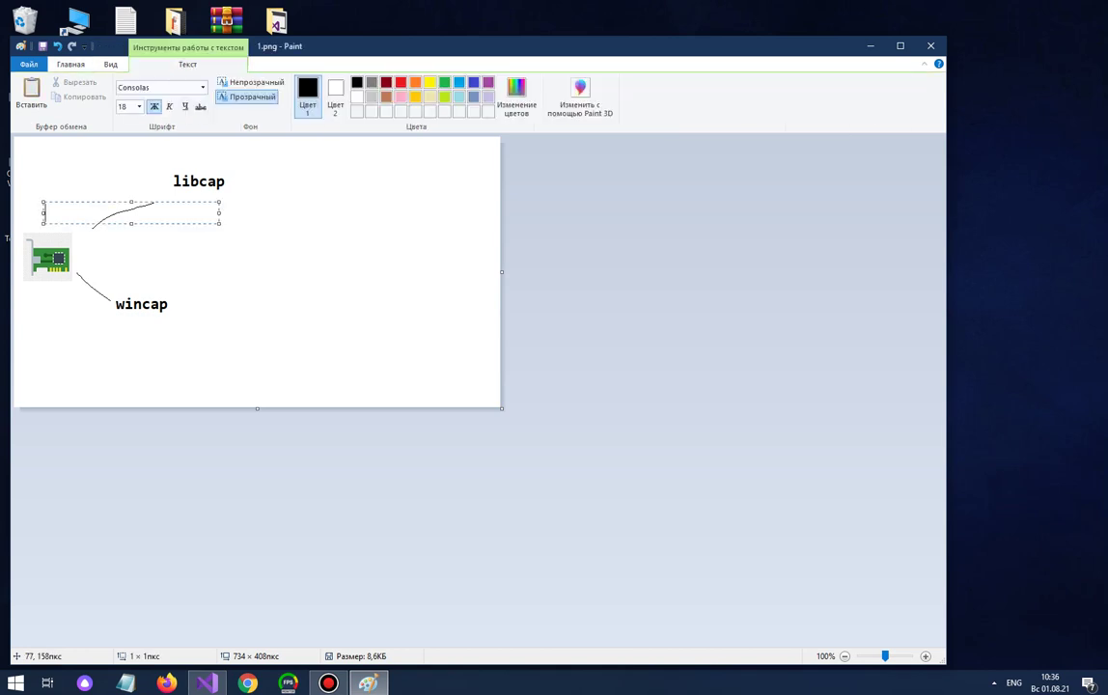
pyautogui.write('realteck')
pyautogui.moveTo(151, 224); pyautogui.dragTo(131, 225)
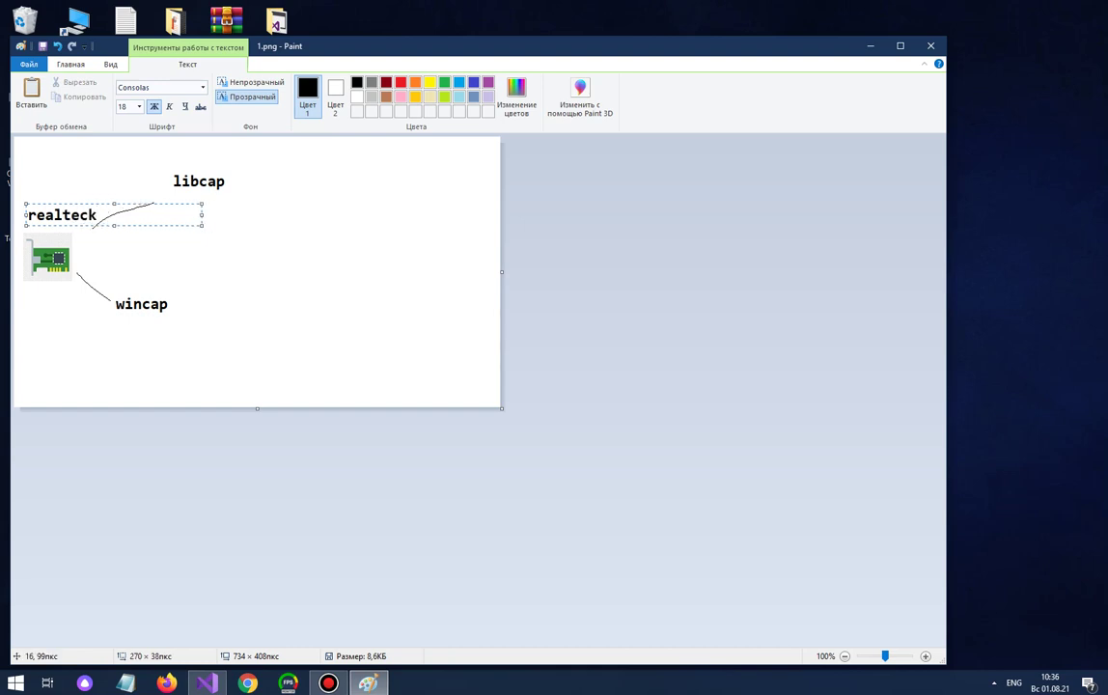
pyautogui.click(266, 195)
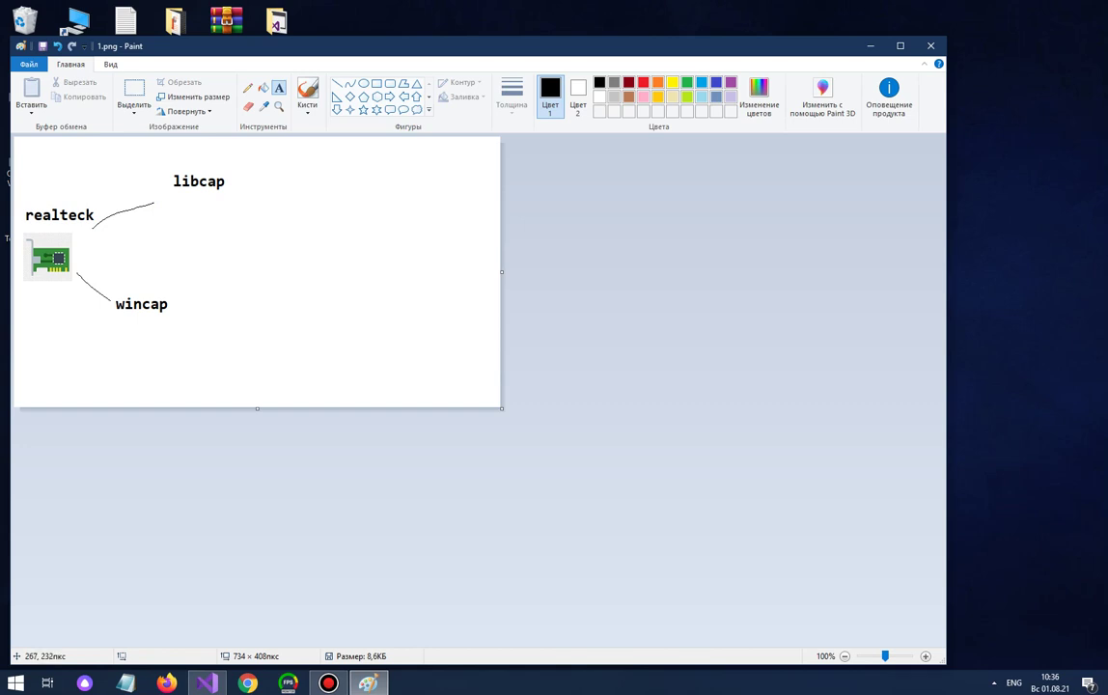
# Draw pencil lines from the libcap and wincap labels that converge toward a point on their right
pyautogui.click(253, 174)
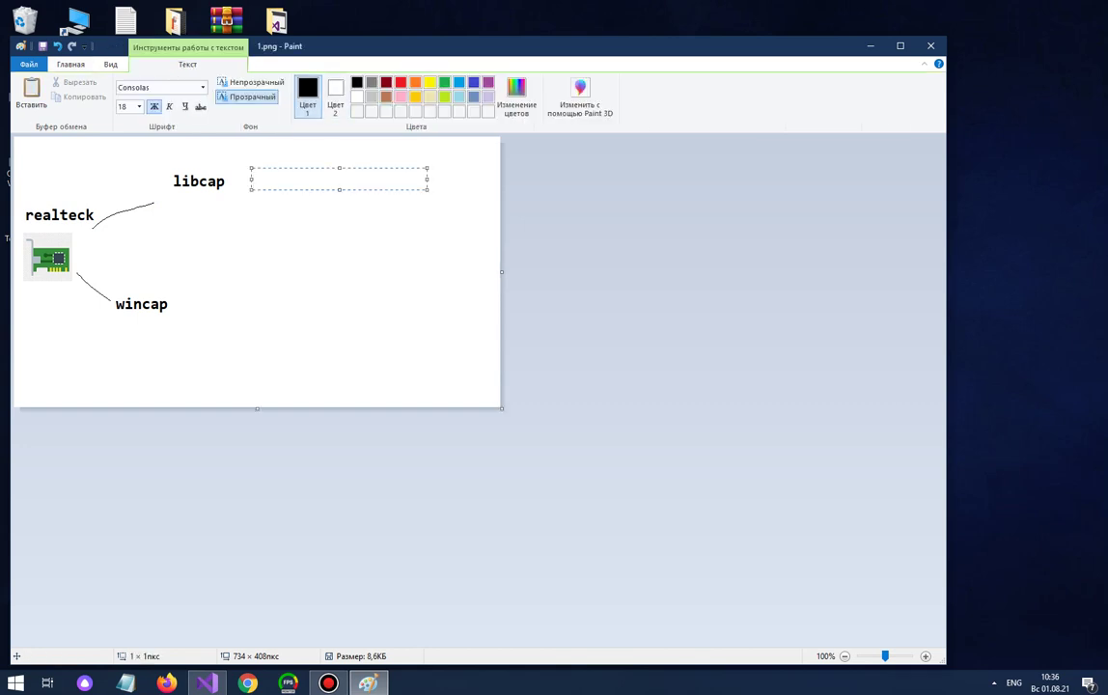
pyautogui.click(227, 191)
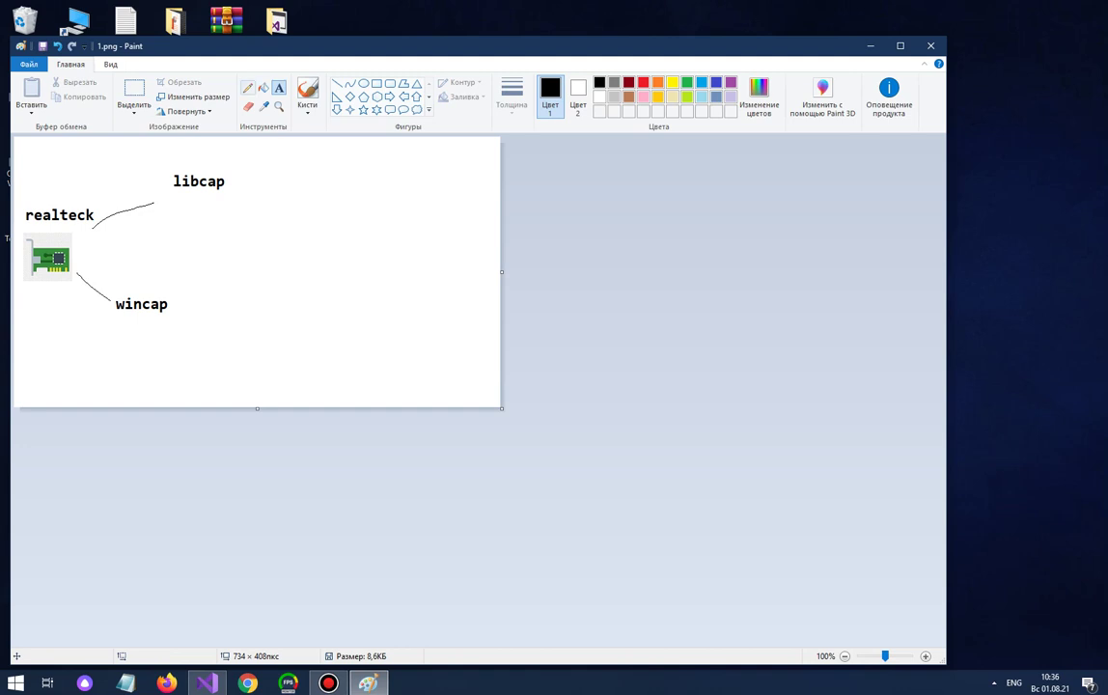
pyautogui.click(248, 87)
pyautogui.moveTo(232, 179); pyautogui.dragTo(250, 179)
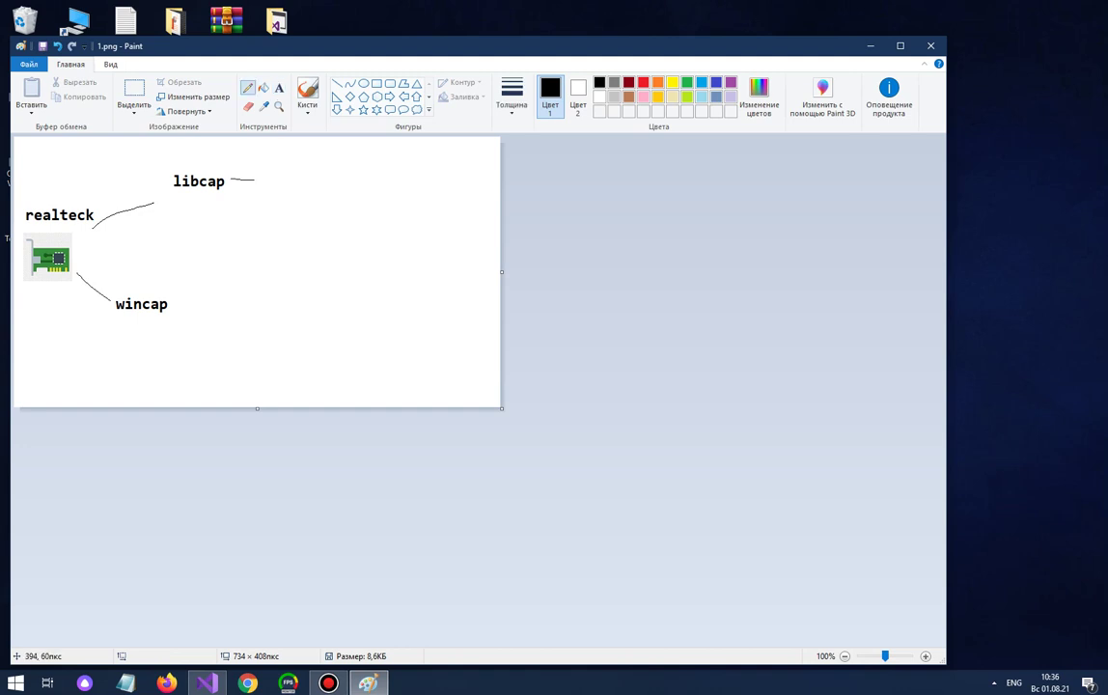
pyautogui.moveTo(191, 314)
pyautogui.mouseDown()
pyautogui.moveTo(230, 292)
pyautogui.moveTo(263, 233)
pyautogui.mouseUp()
pyautogui.moveTo(255, 180); pyautogui.dragTo(275, 214)
# Add the text label "sharppcaplibrary" where the lines from libcap and wincap converge
pyautogui.click(279, 88)
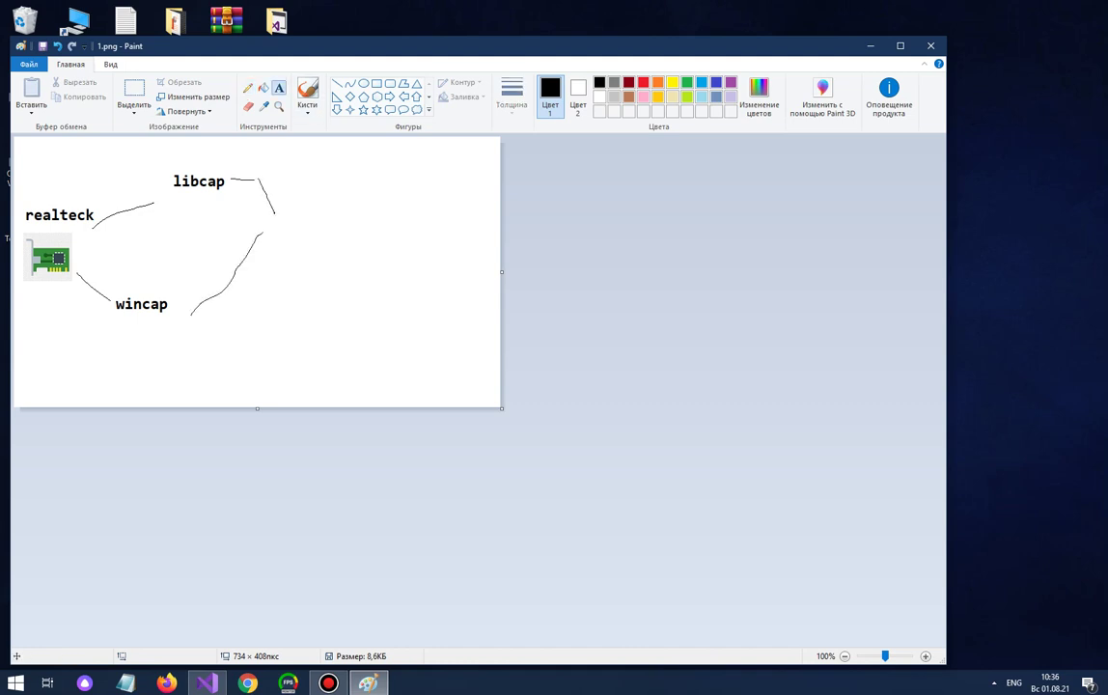
pyautogui.click(292, 205)
pyautogui.write('sharc')
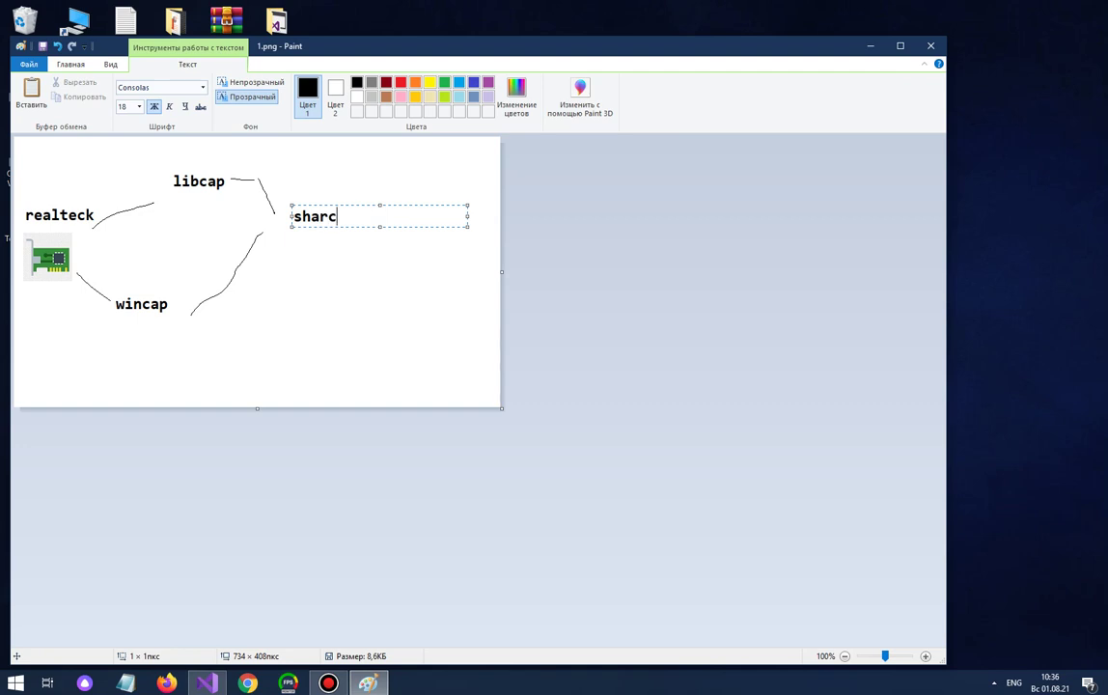
pyautogui.press('BackSpace')
pyautogui.write('ppcaplibrary')
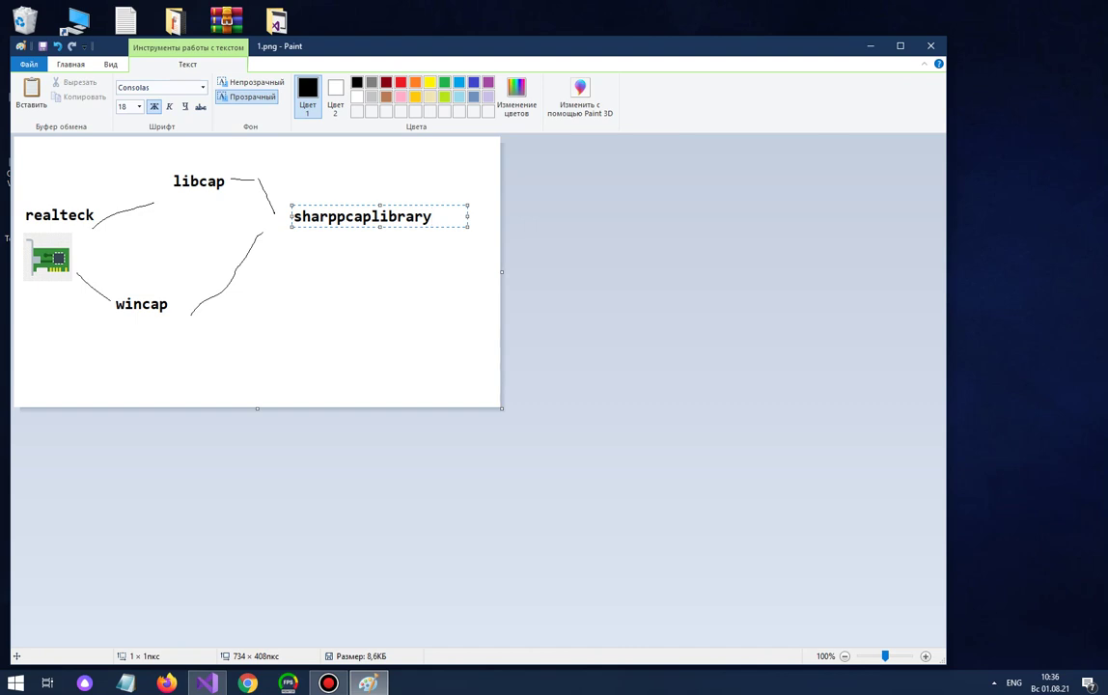
pyautogui.click(260, 334)
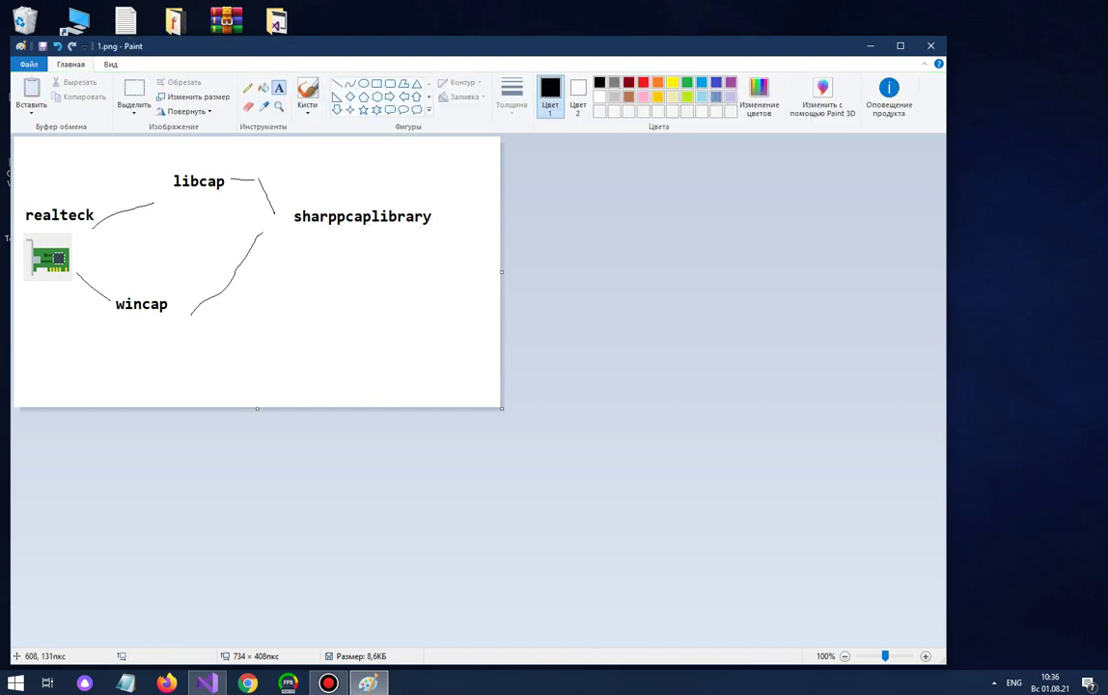
# Widen the canvas to about 1150 px and draw a horizontal pencil line to the right of sharppcaplibrary
pyautogui.click(248, 88)
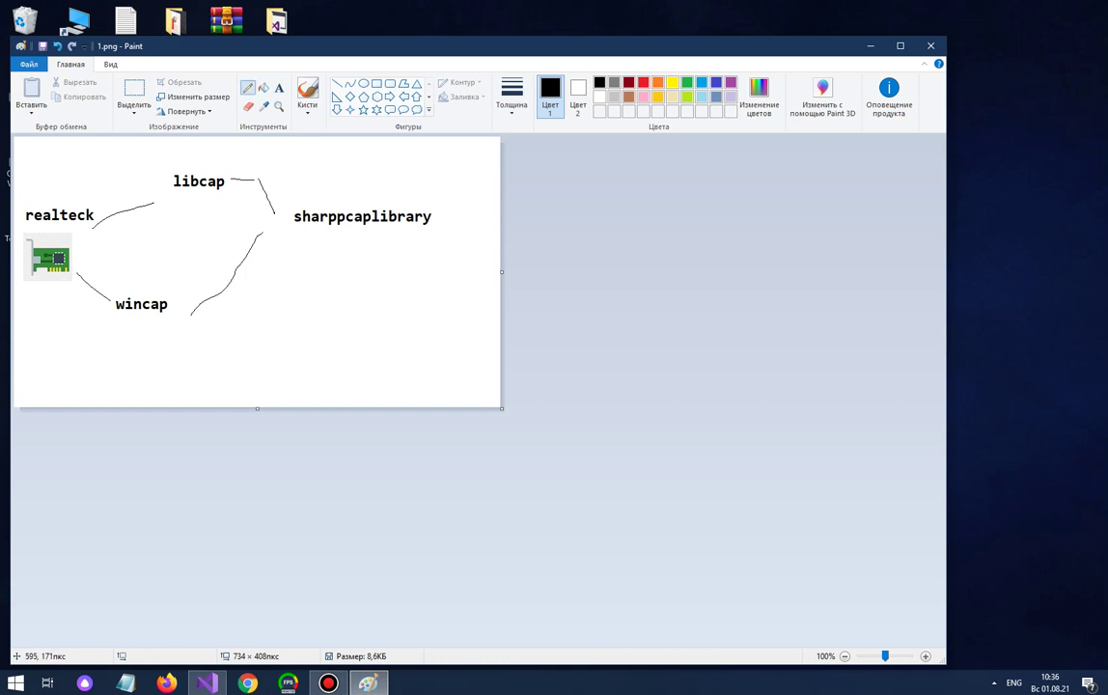
pyautogui.moveTo(501, 271); pyautogui.dragTo(777, 271)
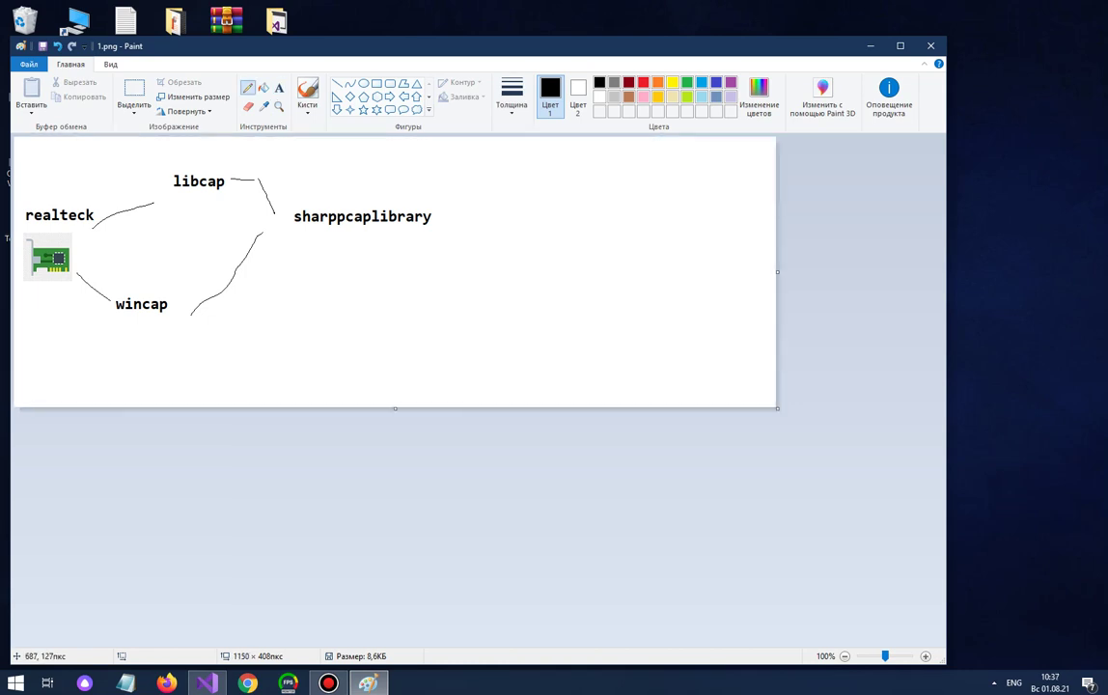
pyautogui.moveTo(447, 223); pyautogui.dragTo(511, 225)
# Add the text label "GUI(Winforms)" at the end of the horizontal line
pyautogui.click(279, 88)
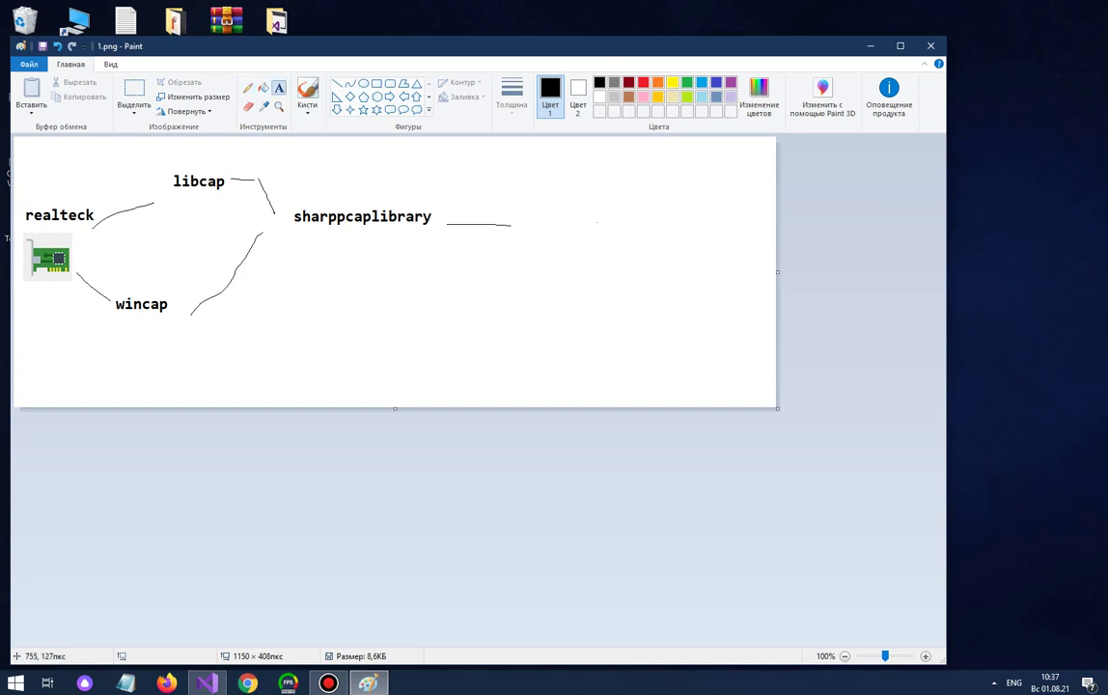
pyautogui.click(534, 212)
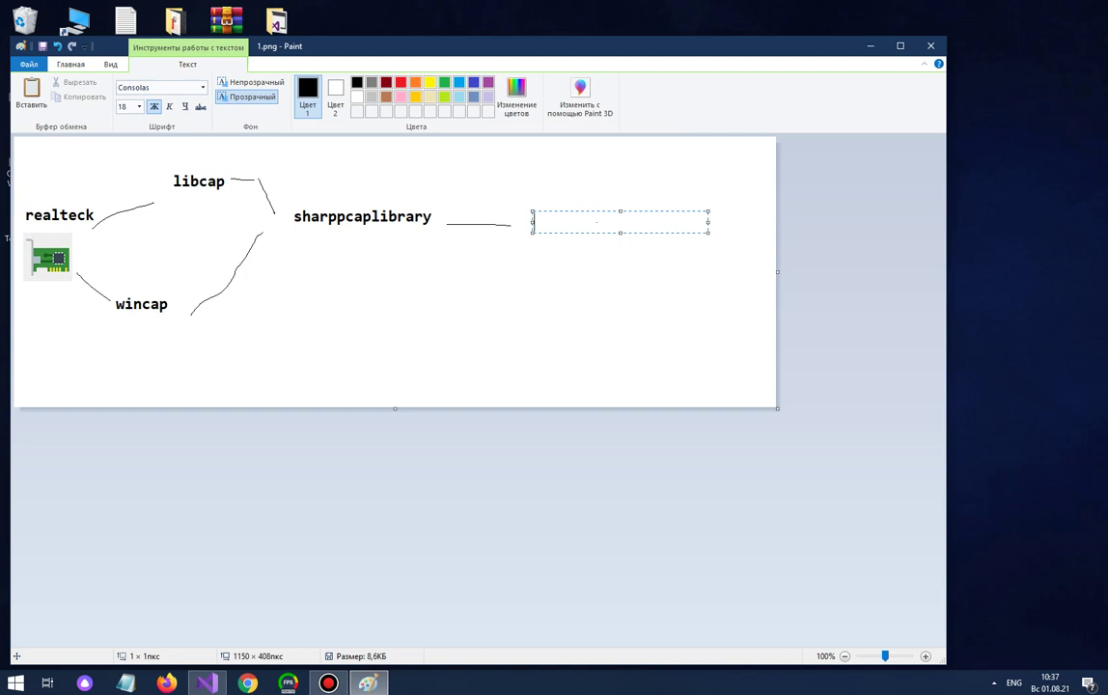
pyautogui.write('GUI(W)')
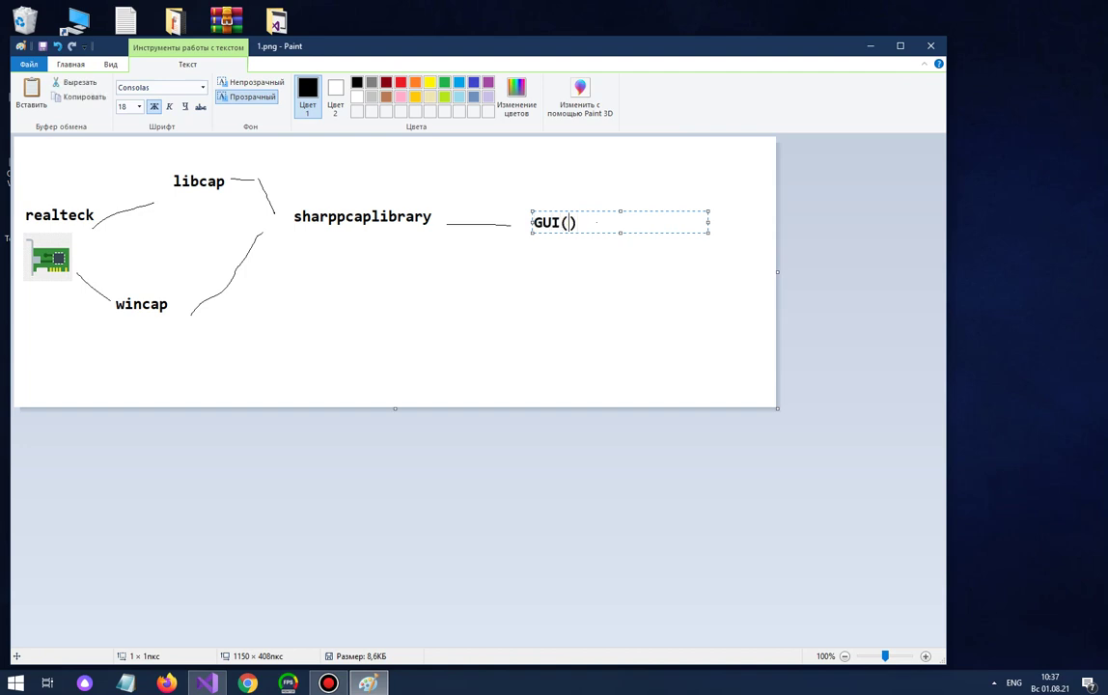
pyautogui.press('Left')
pyautogui.write('Winforms')
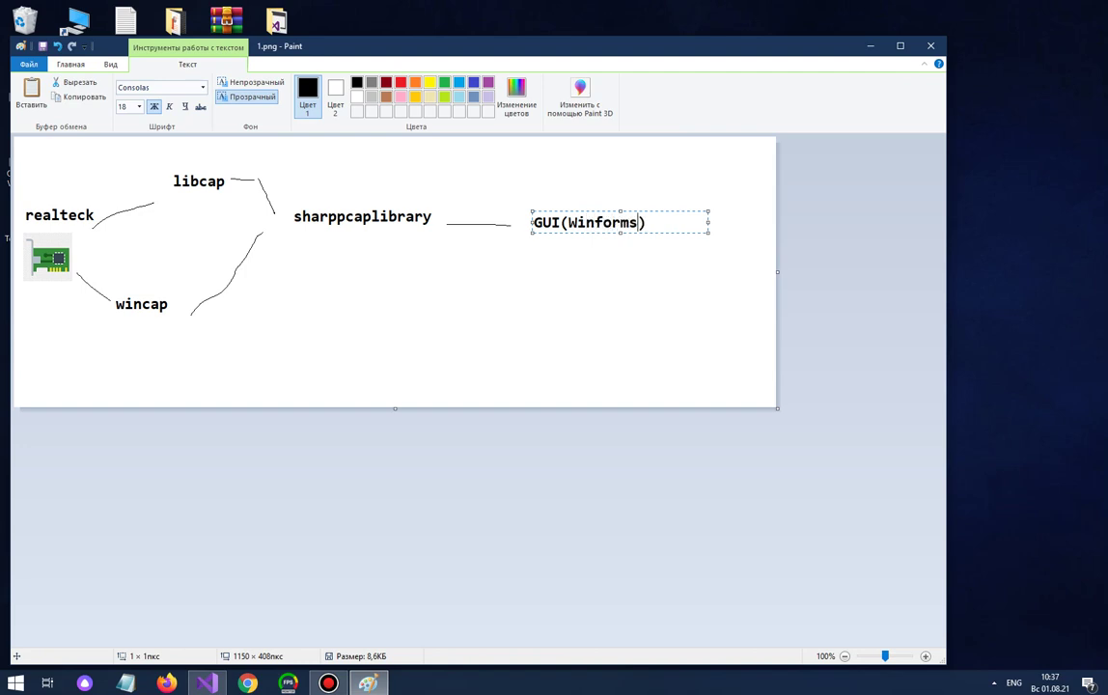
pyautogui.click(557, 327)
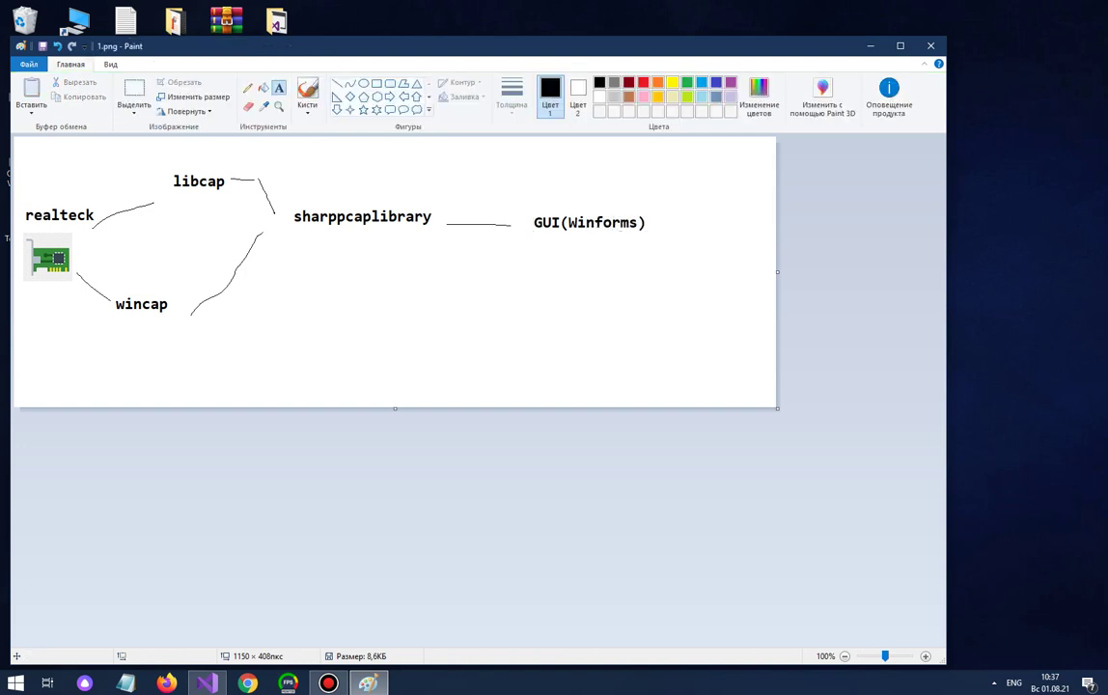
# Save the finished diagram in 1.png and close Paint
pyautogui.hotkey('ctrl', 's')
pyautogui.click(930, 46)
# Run the NetSnake project from Visual Studio and start monitoring the Realtek Ethernet Controller adapter
pyautogui.click(207, 683)
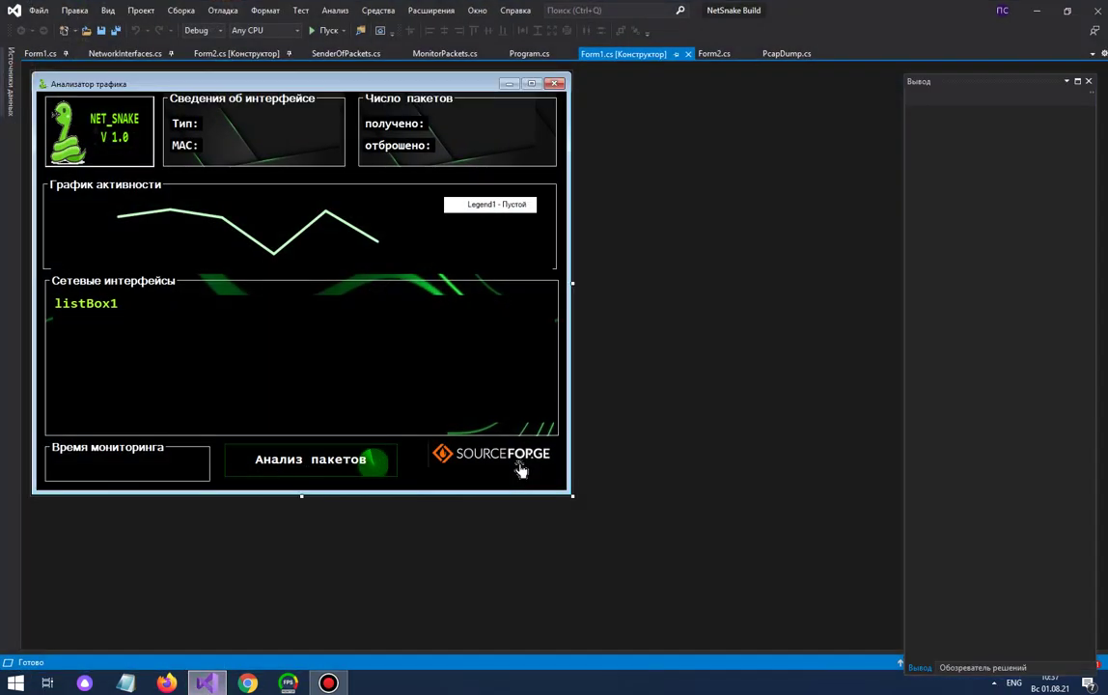
pyautogui.click(328, 31)
pyautogui.press('F5')
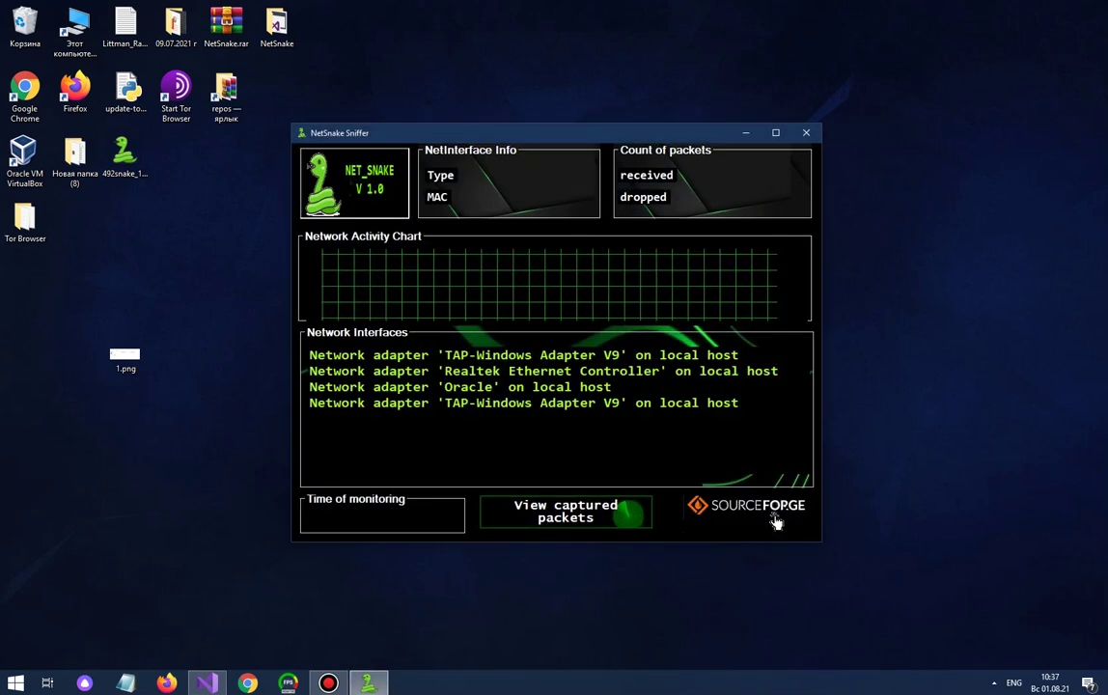
pyautogui.moveTo(472, 137); pyautogui.dragTo(512, 112)
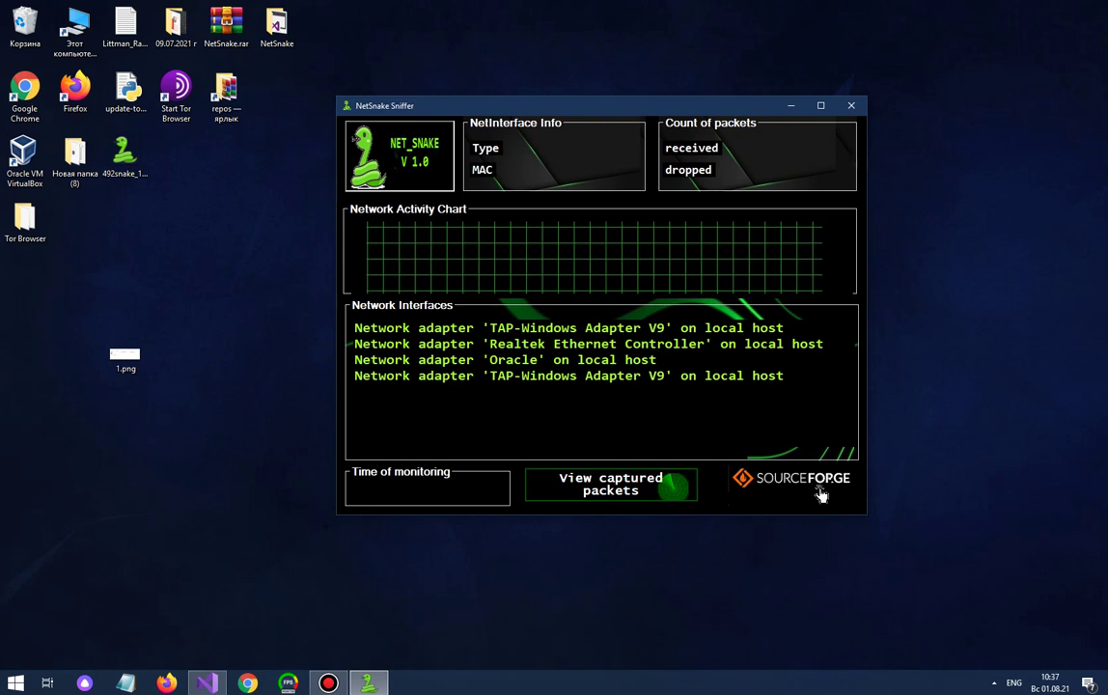
pyautogui.click(589, 343)
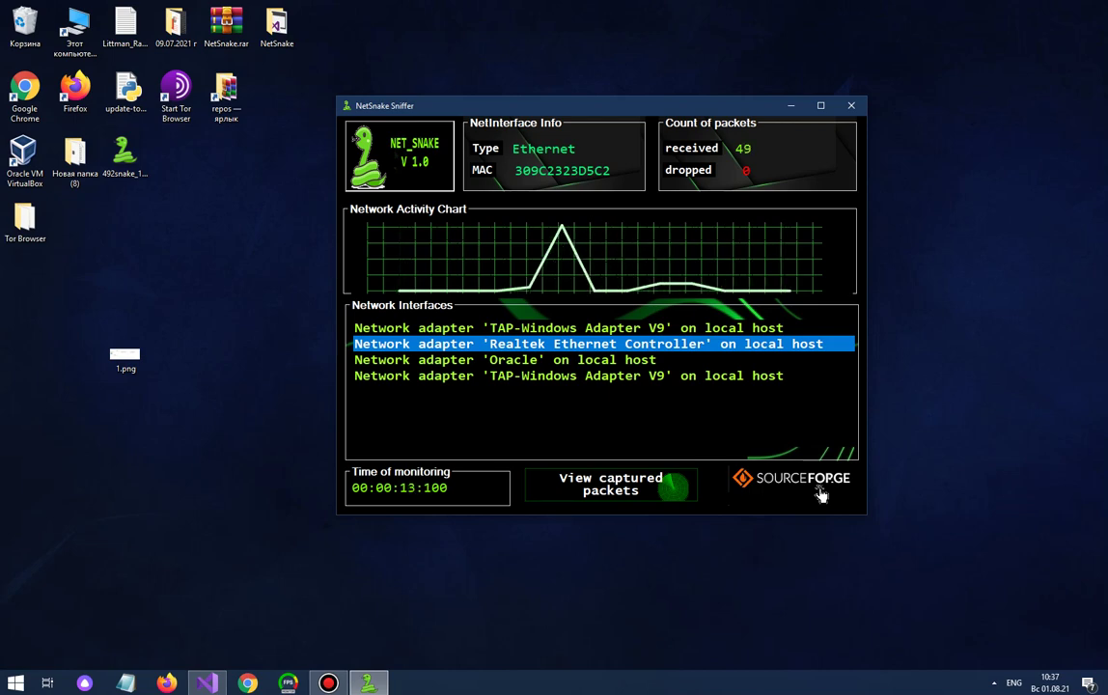
# Launch Wireshark alongside the running NetSnake sniffer
pyautogui.press('super')
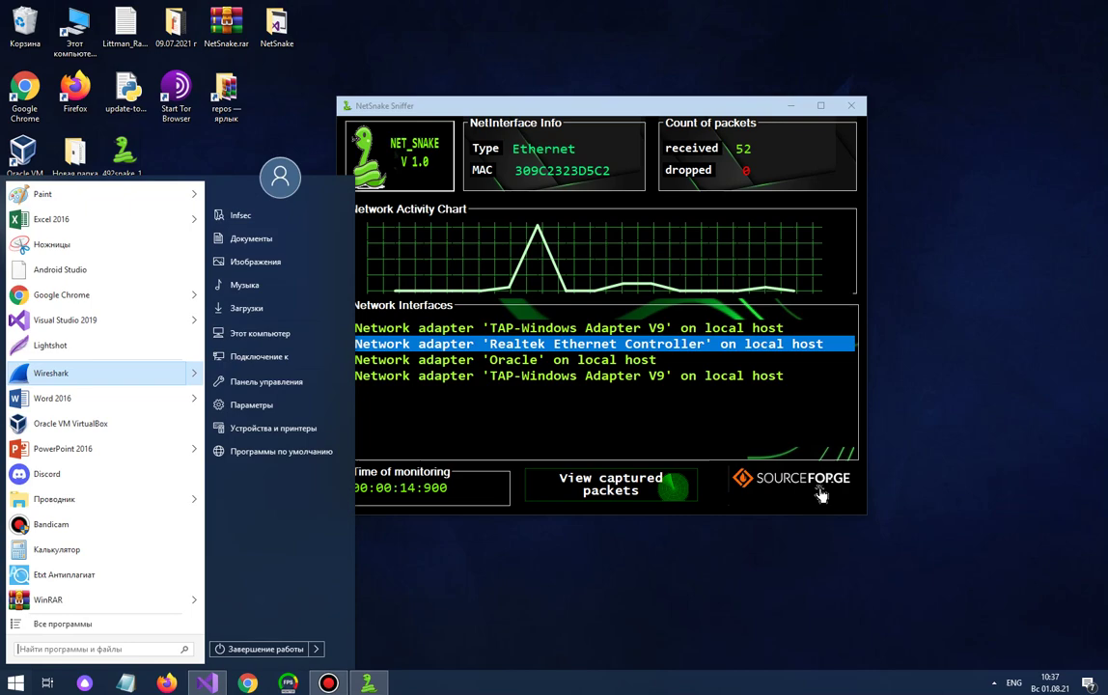
pyautogui.press('Escape')
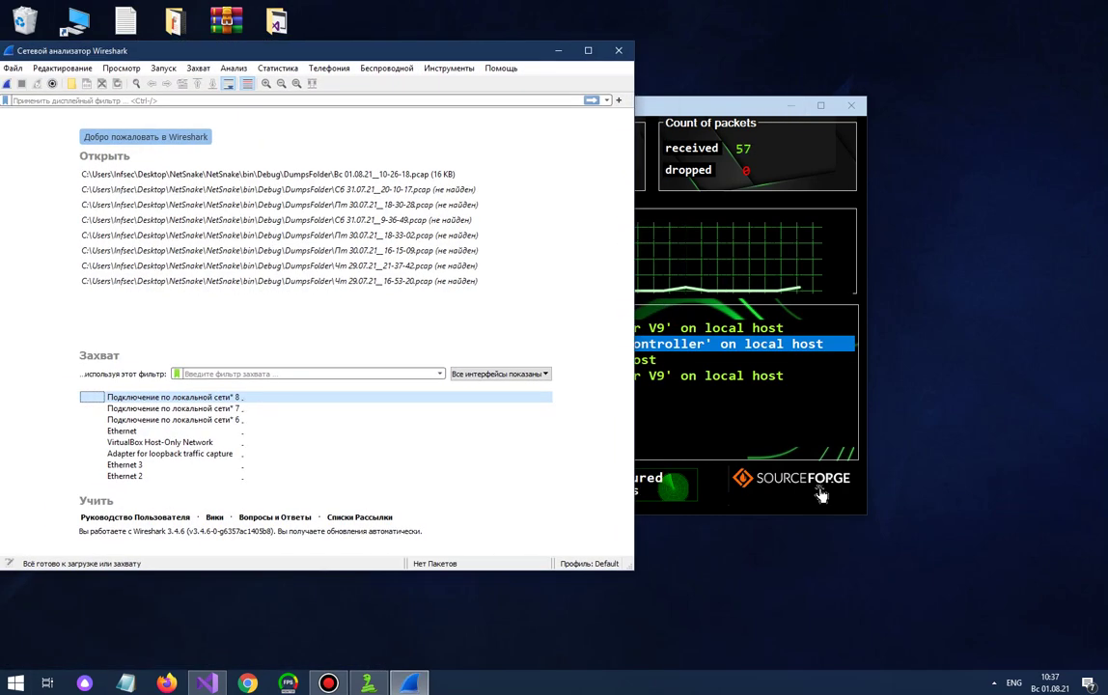
# Close Wireshark, then open the captured packets viewer from the NetSnake Sniffer window and start capturing packets
pyautogui.moveTo(822, 495); pyautogui.dragTo(941, 461)
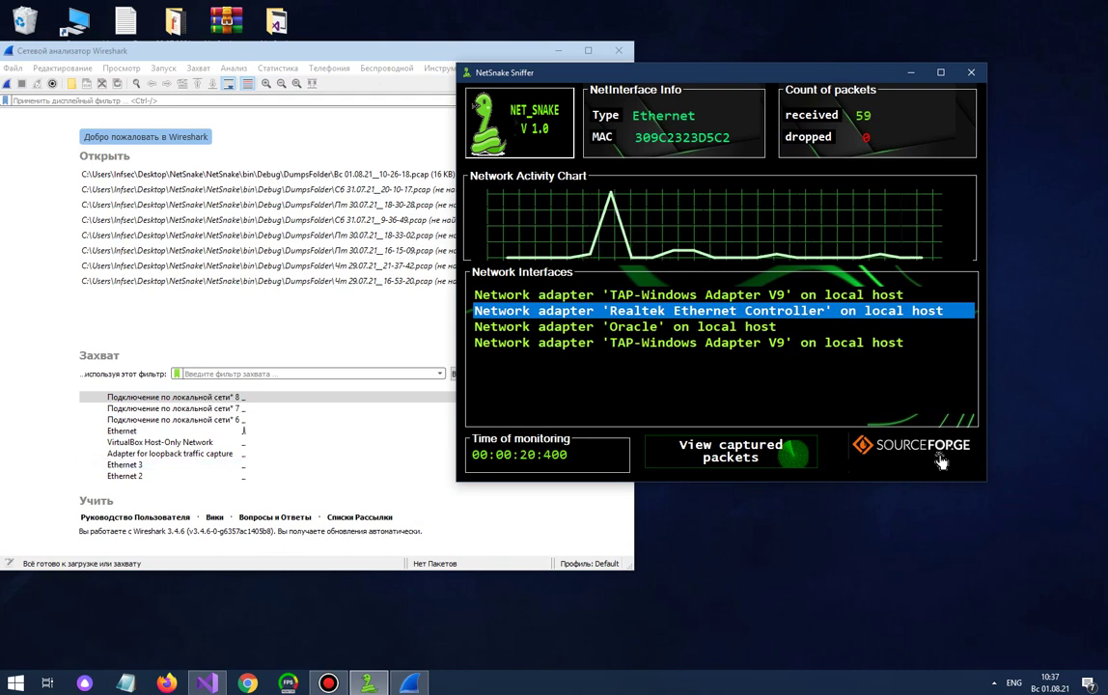
pyautogui.moveTo(941, 461); pyautogui.dragTo(915, 652)
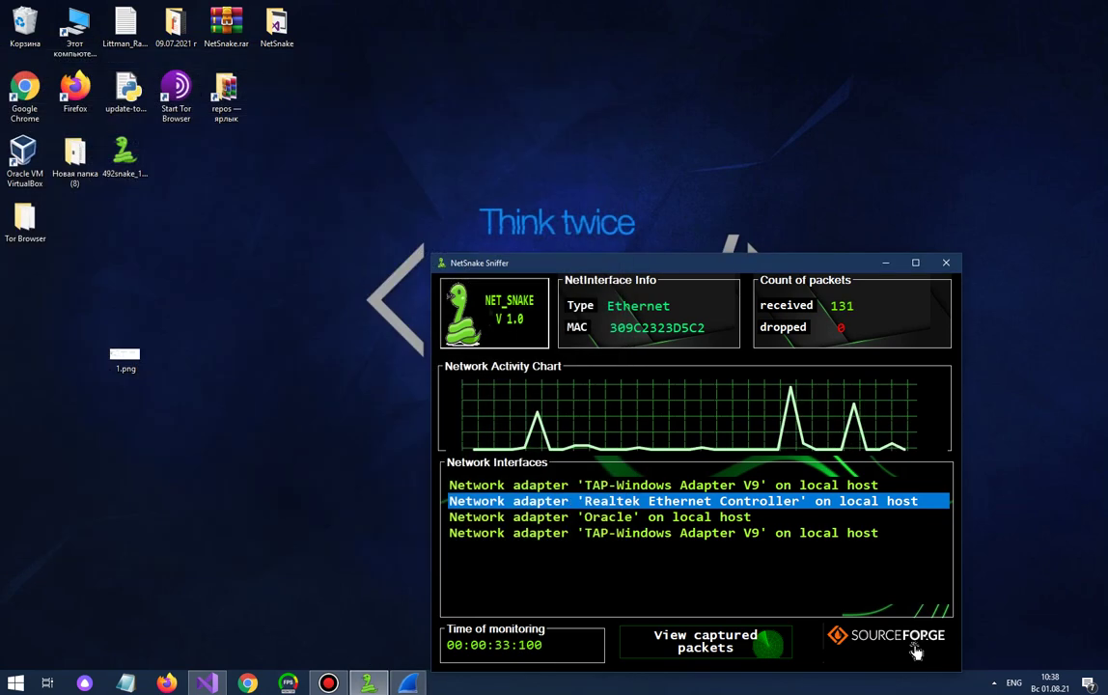
pyautogui.moveTo(915, 652); pyautogui.dragTo(726, 450)
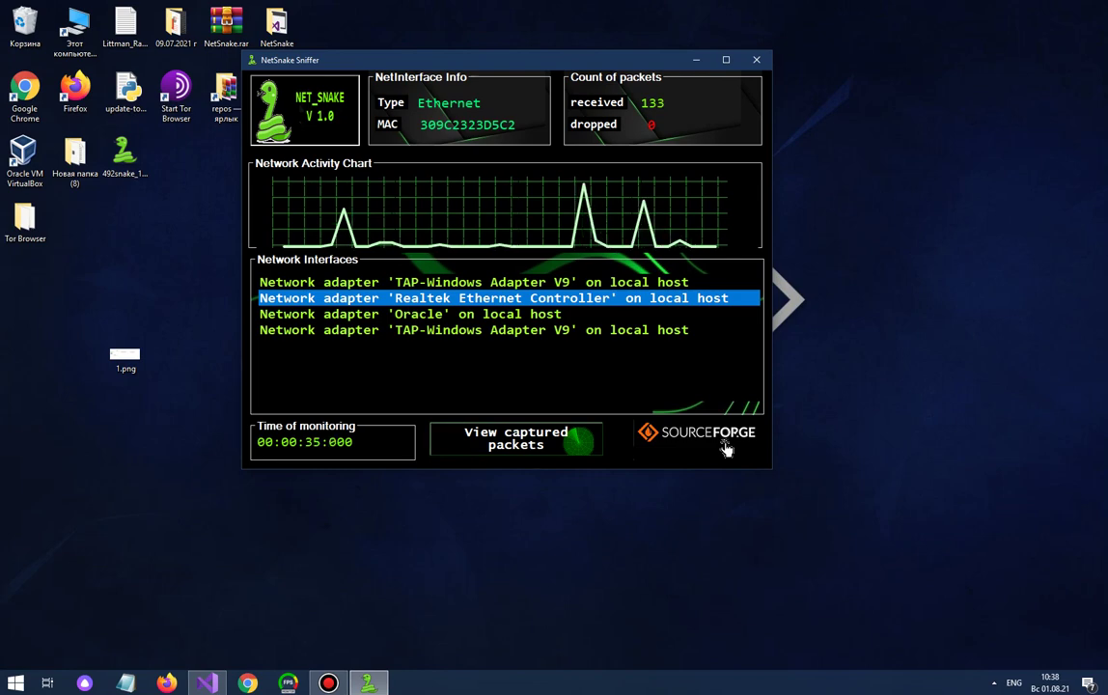
pyautogui.click(517, 439)
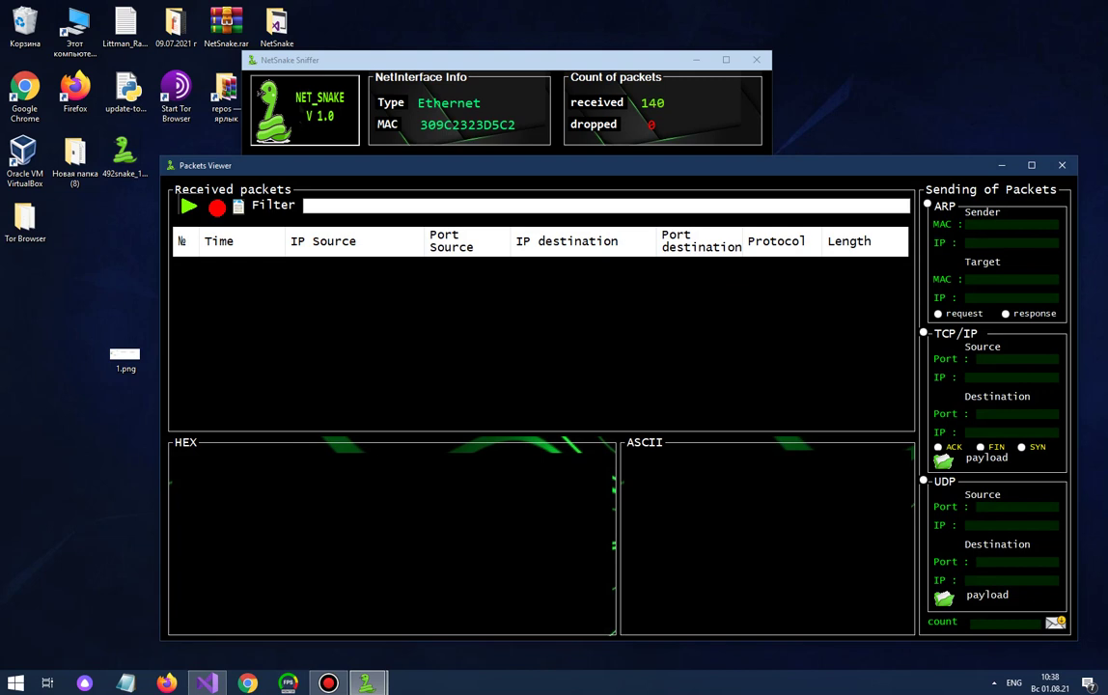
pyautogui.click(188, 206)
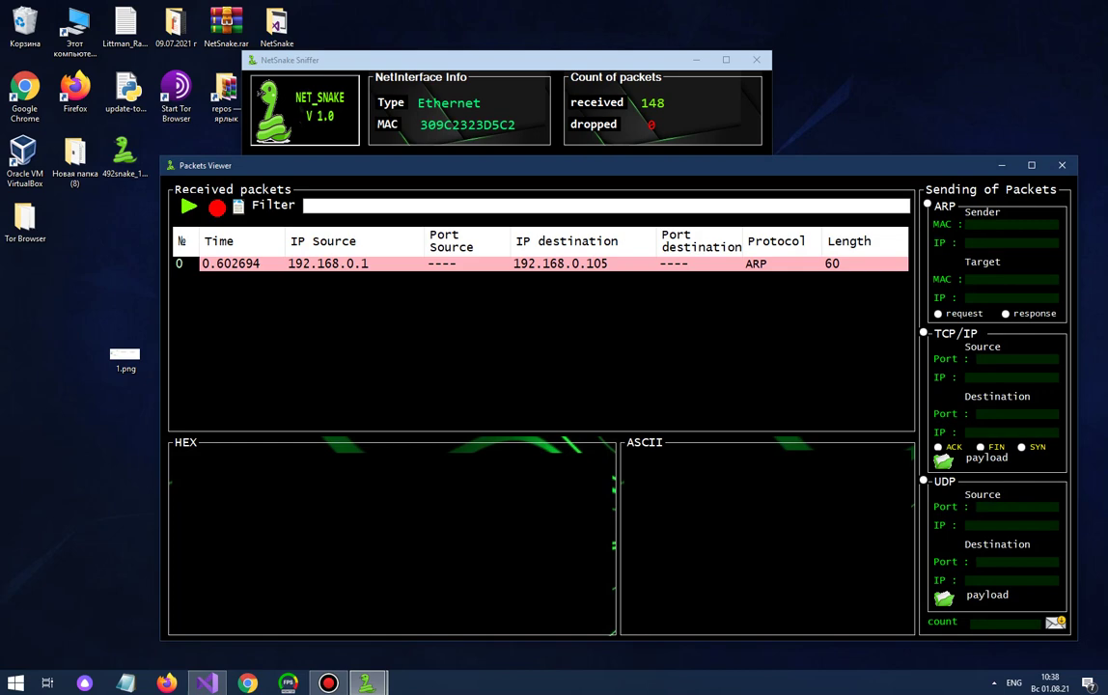
# Stop the packet capture and rearrange the Packets Viewer and NetSnake Sniffer windows so both can be seen
pyautogui.moveTo(309, 165); pyautogui.dragTo(257, 139)
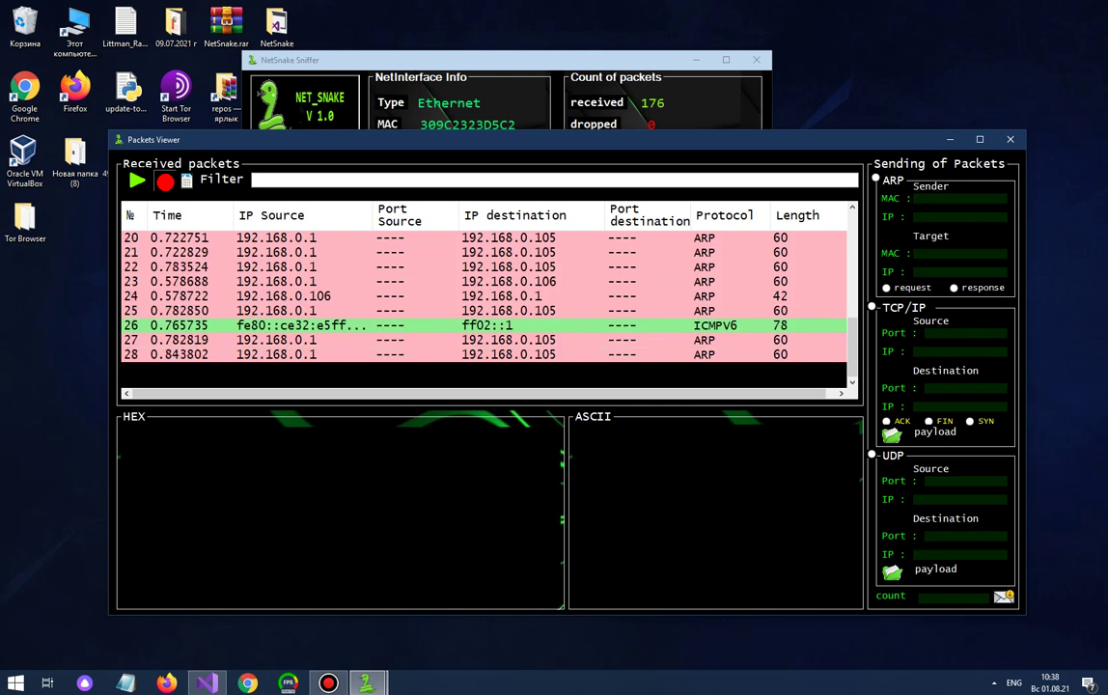
pyautogui.moveTo(274, 146); pyautogui.dragTo(342, 208)
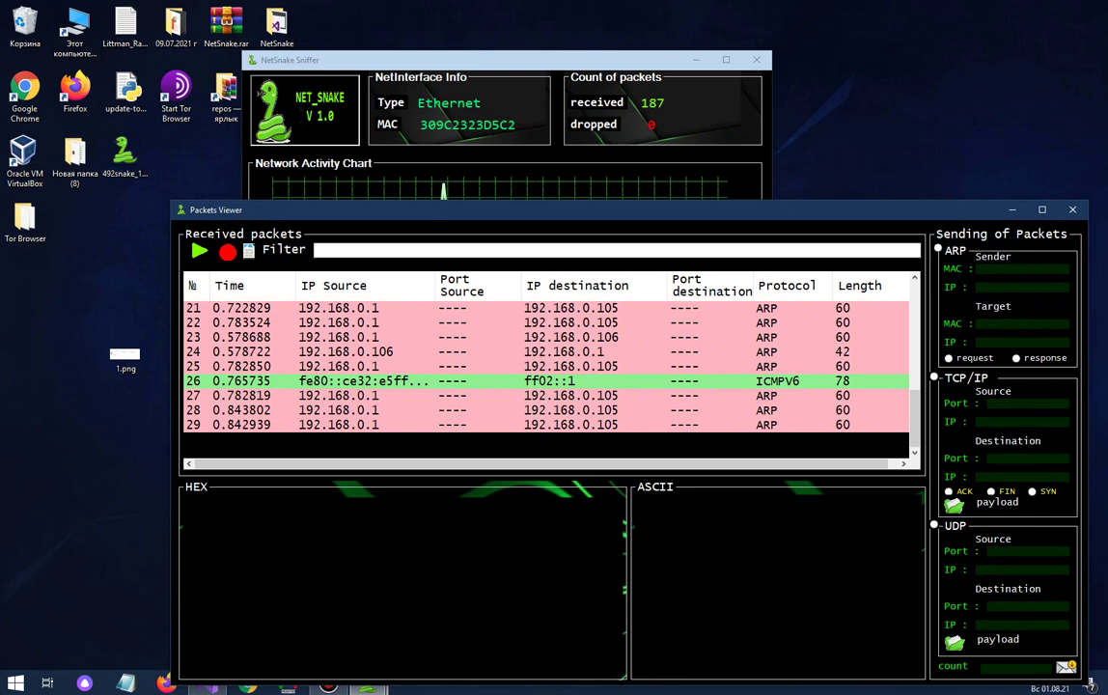
pyautogui.moveTo(464, 60); pyautogui.dragTo(680, 63)
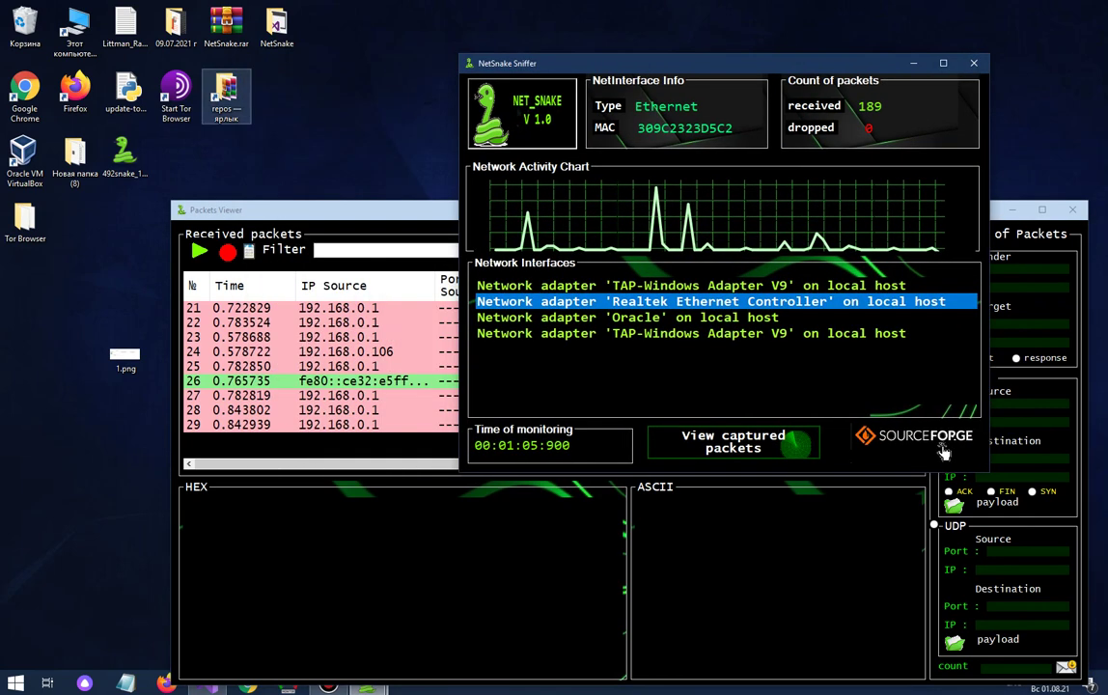
pyautogui.moveTo(328, 209); pyautogui.dragTo(317, 270)
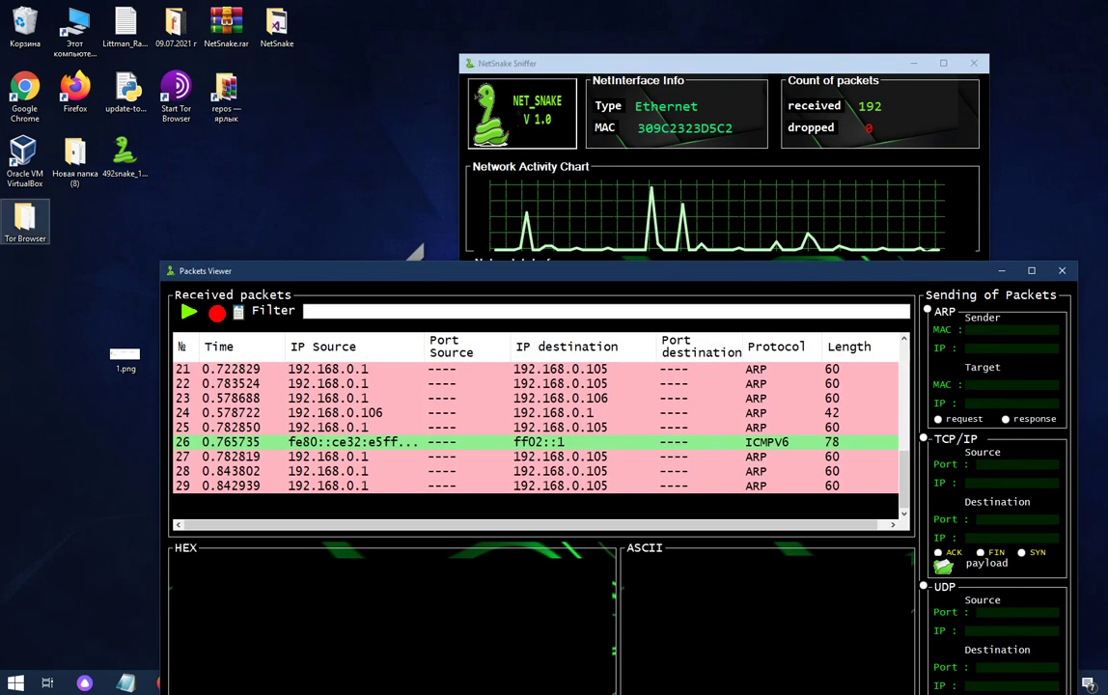
# Open the dump file Вс 01.08.21__10-38-45.pcap from the project's bin\Debug\DumpsFolder in Wireshark
pyautogui.doubleClick(277, 24)
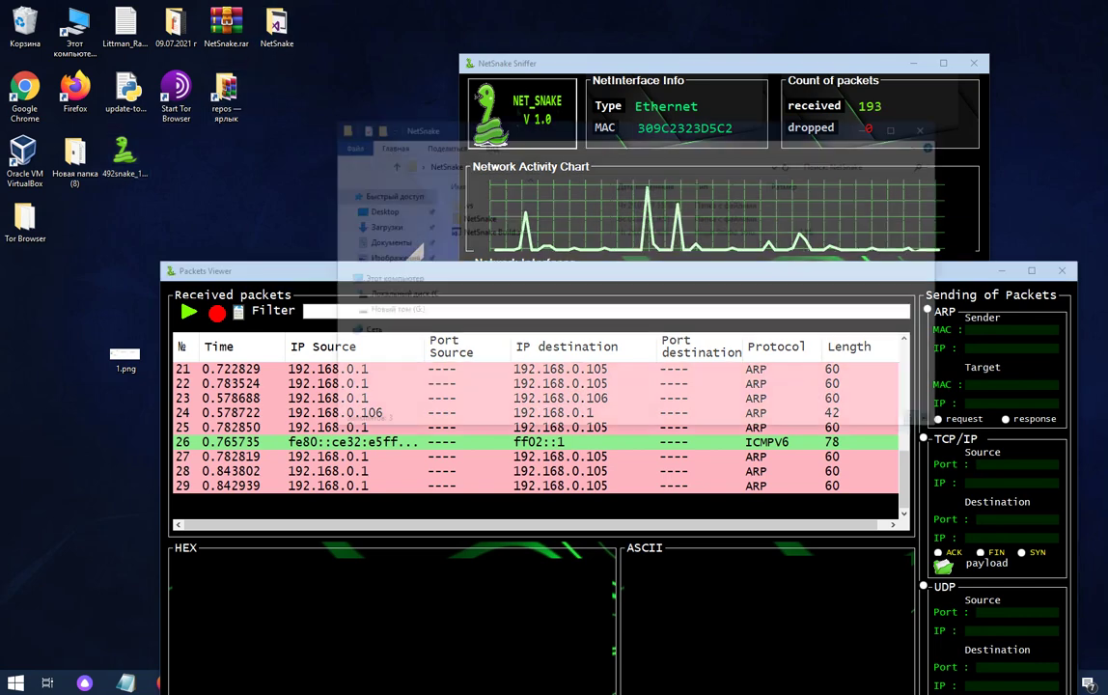
pyautogui.doubleClick(475, 217)
pyautogui.doubleClick(467, 203)
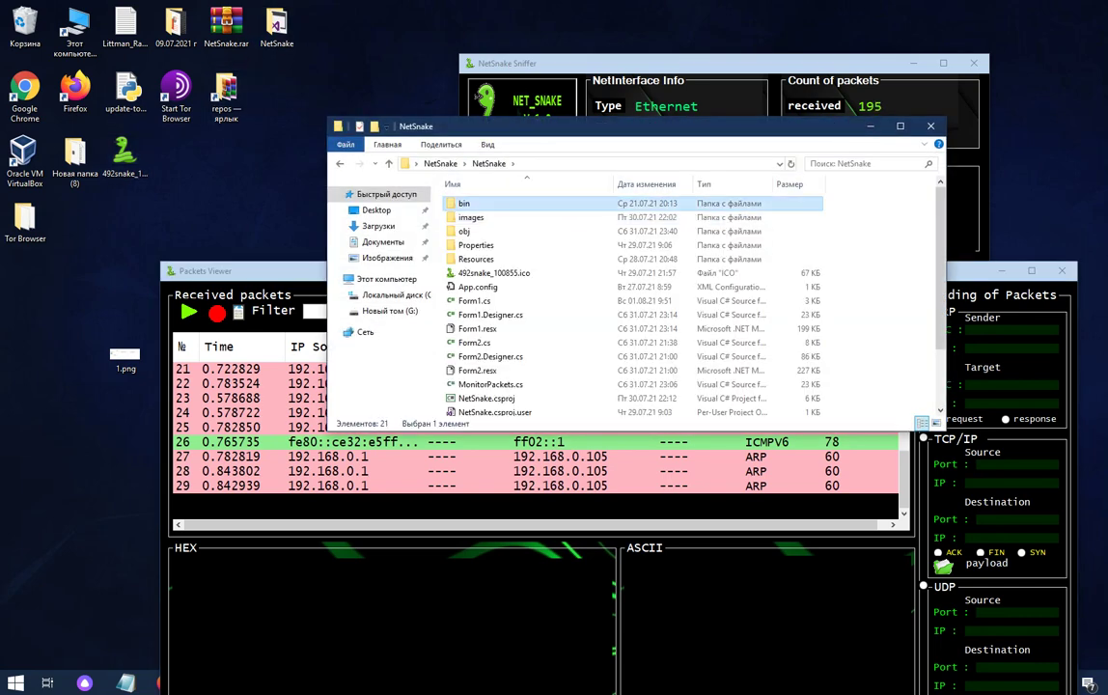
pyautogui.doubleClick(469, 204)
pyautogui.doubleClick(468, 204)
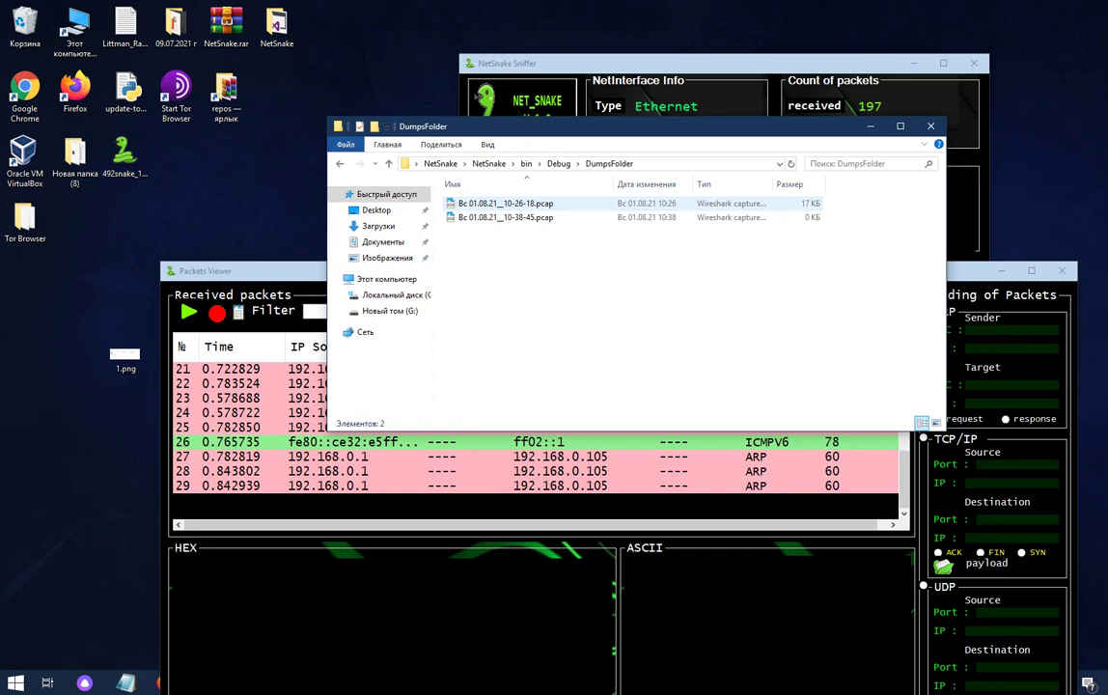
pyautogui.click(505, 217)
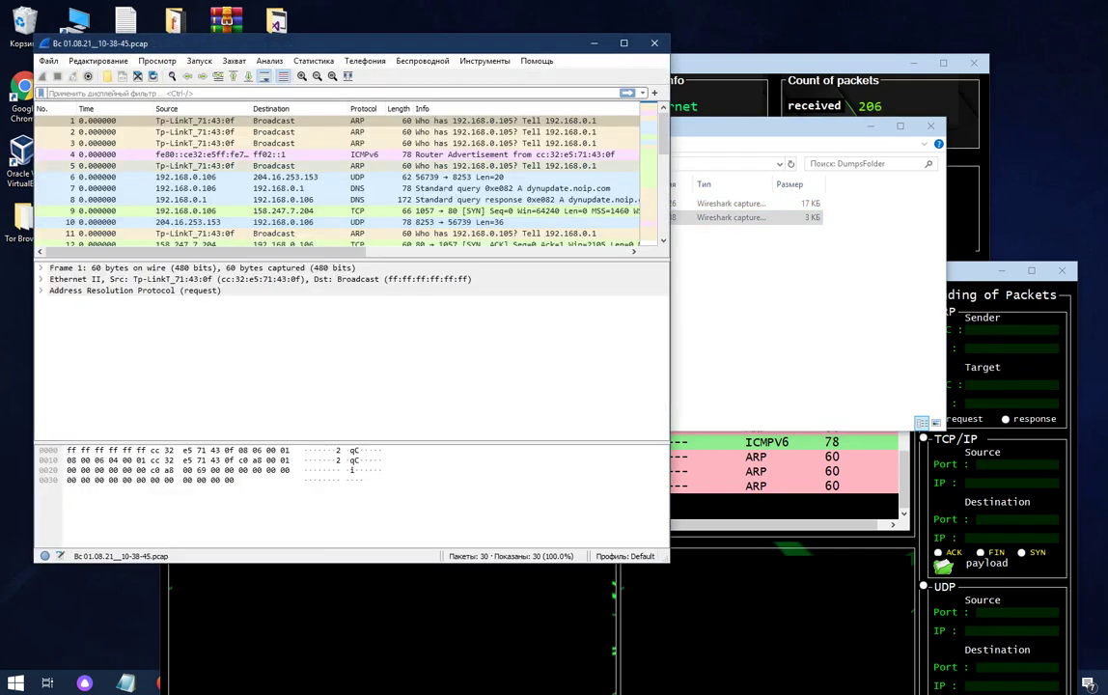
# Examine individual ARP, HTTP and UDP packets of the dump in Wireshark, then close Wireshark and the DumpsFolder window
pyautogui.scroll(-7, 505, 217)
pyautogui.click(367, 222)
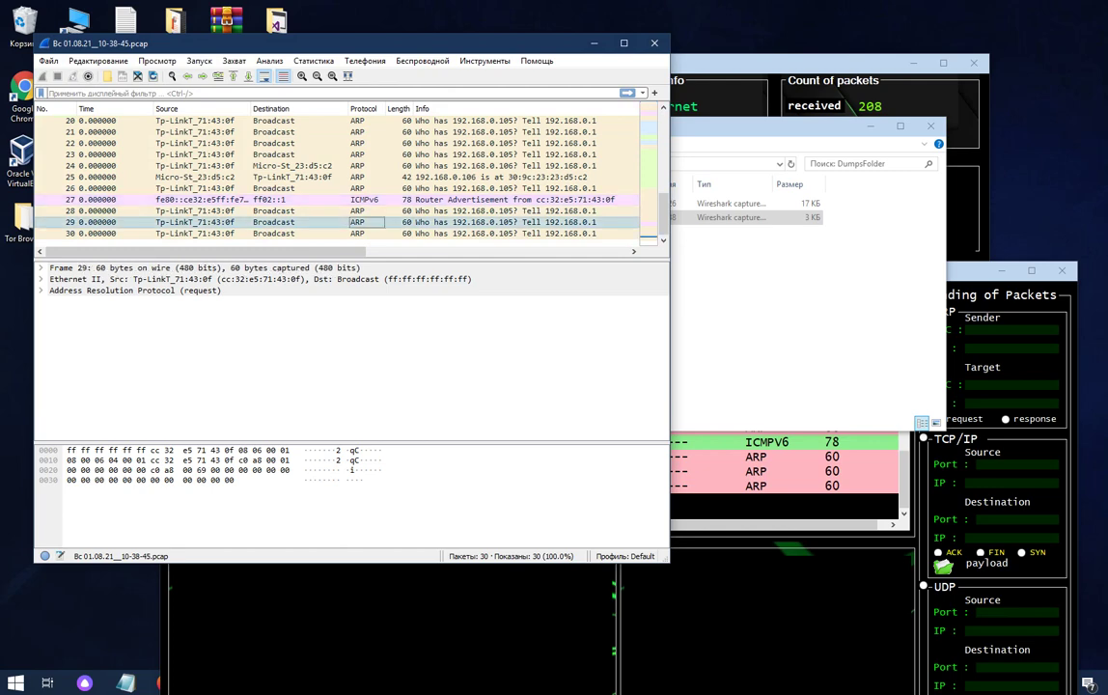
pyautogui.click(299, 222)
pyautogui.click(299, 154)
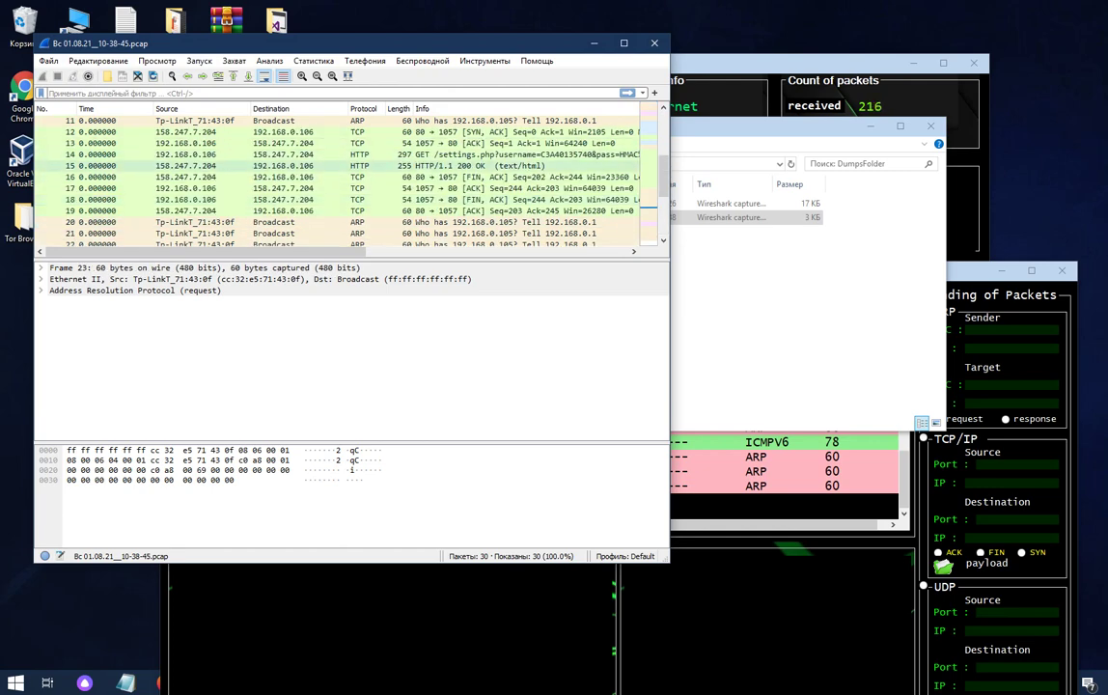
pyautogui.scroll(-3, 369, 168)
pyautogui.click(369, 176)
pyautogui.scroll(3, 369, 170)
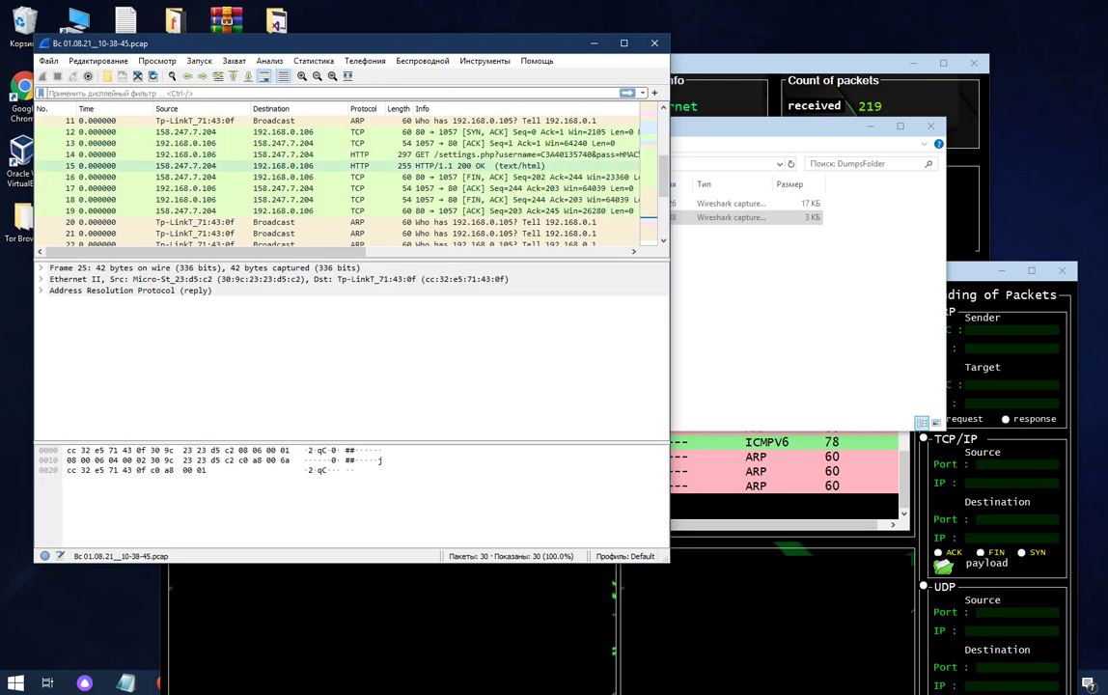
pyautogui.click(369, 166)
pyautogui.scroll(4, 368, 168)
pyautogui.click(369, 177)
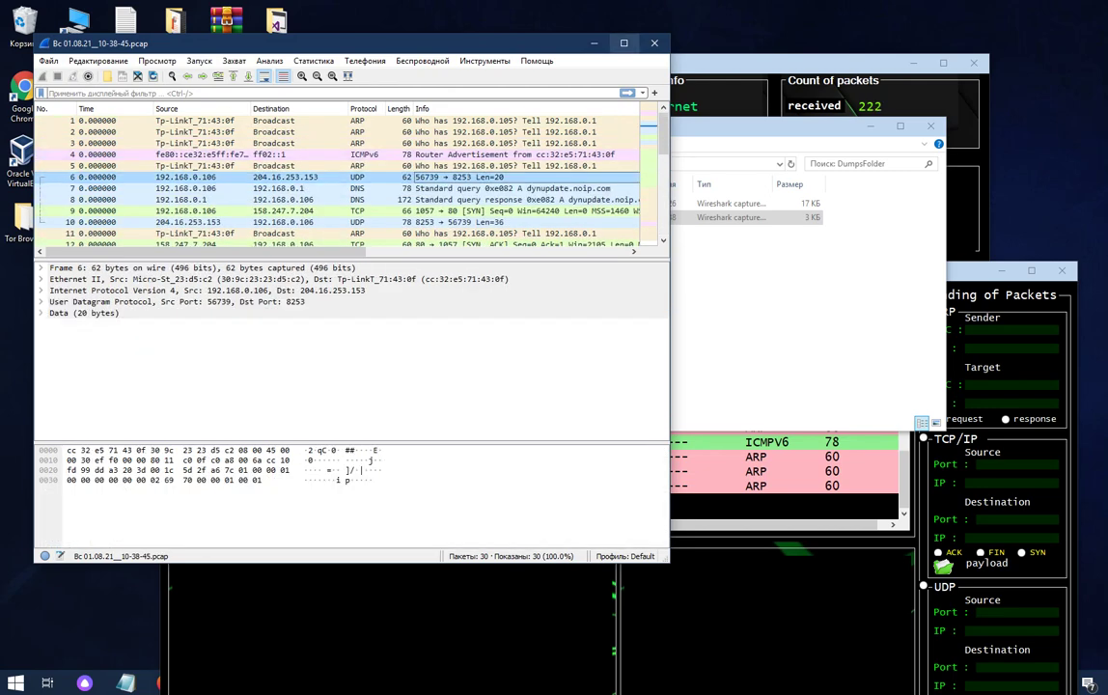
pyautogui.click(654, 44)
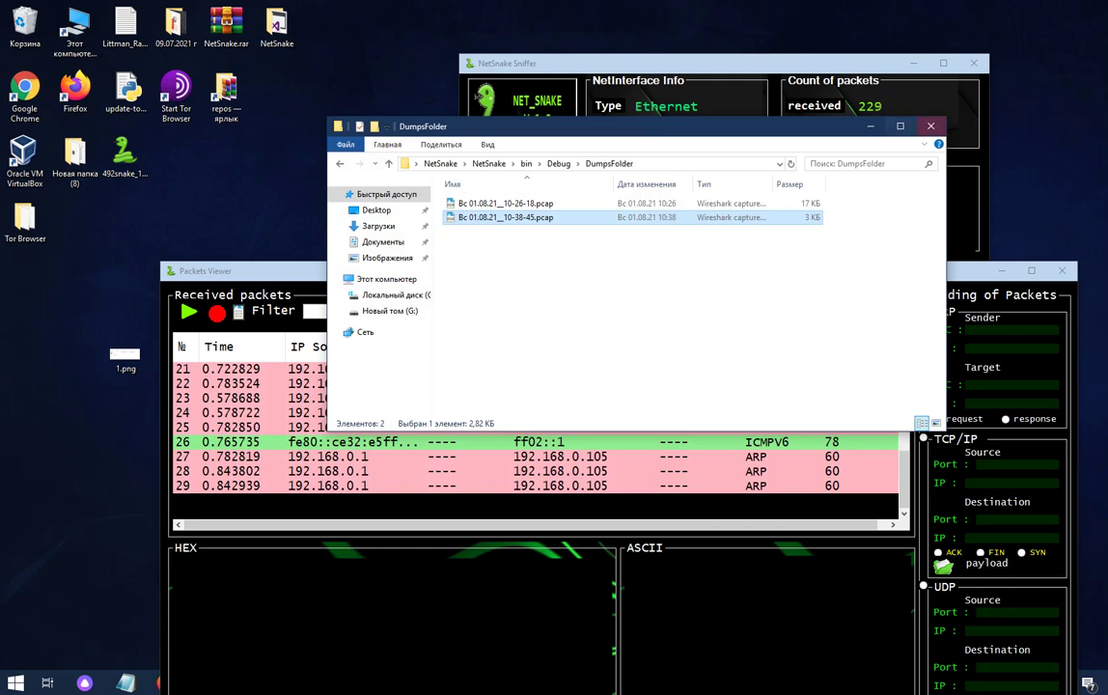
pyautogui.click(930, 127)
# Send 4 ARP requests with sender and target MAC EEEEEEEEEEEE, sender IP 192.168.0.101 and target IP 0.0.4.4 while capturing
pyautogui.moveTo(532, 275); pyautogui.dragTo(474, 186)
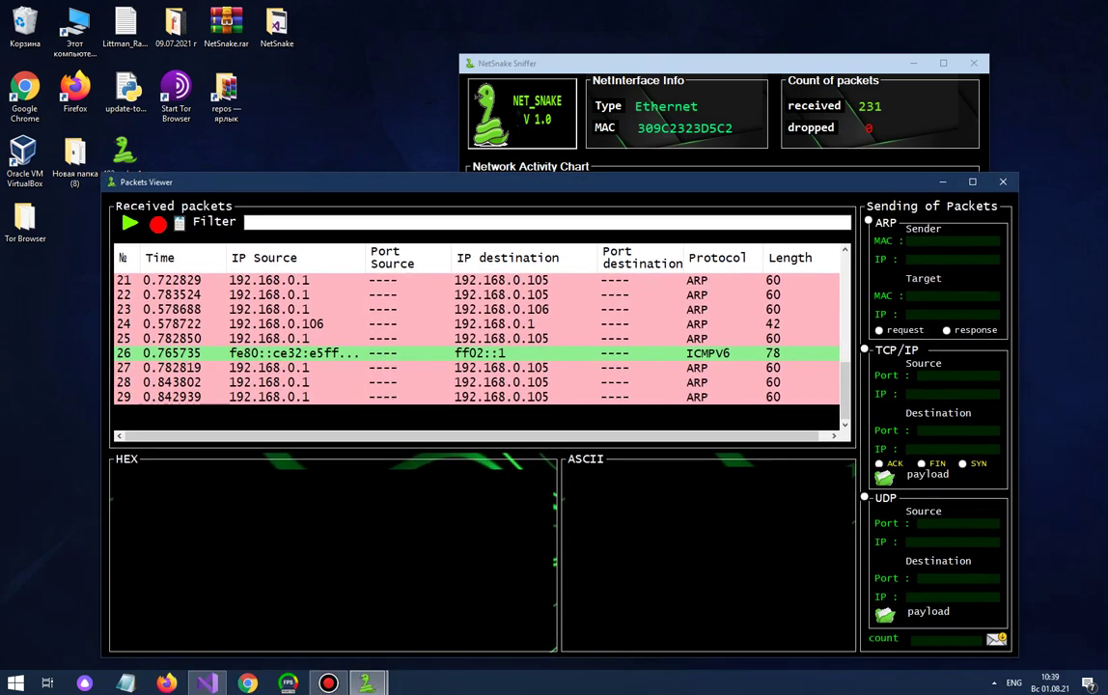
pyautogui.moveTo(618, 64); pyautogui.dragTo(607, 56)
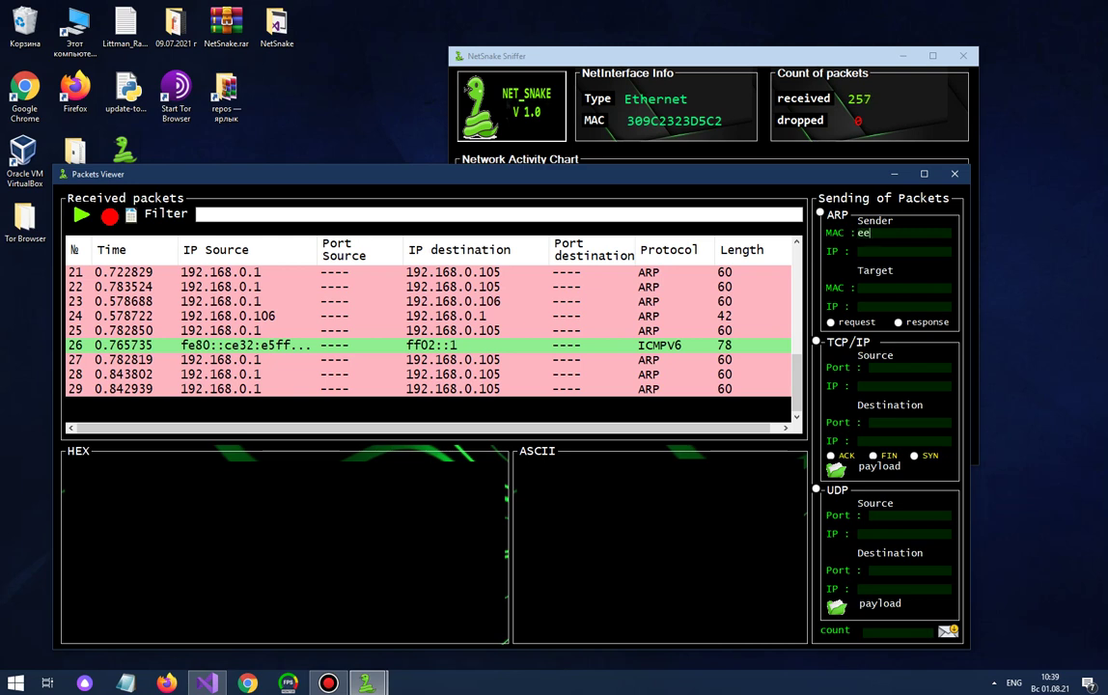
pyautogui.write('EEEEEEEEEEEE')
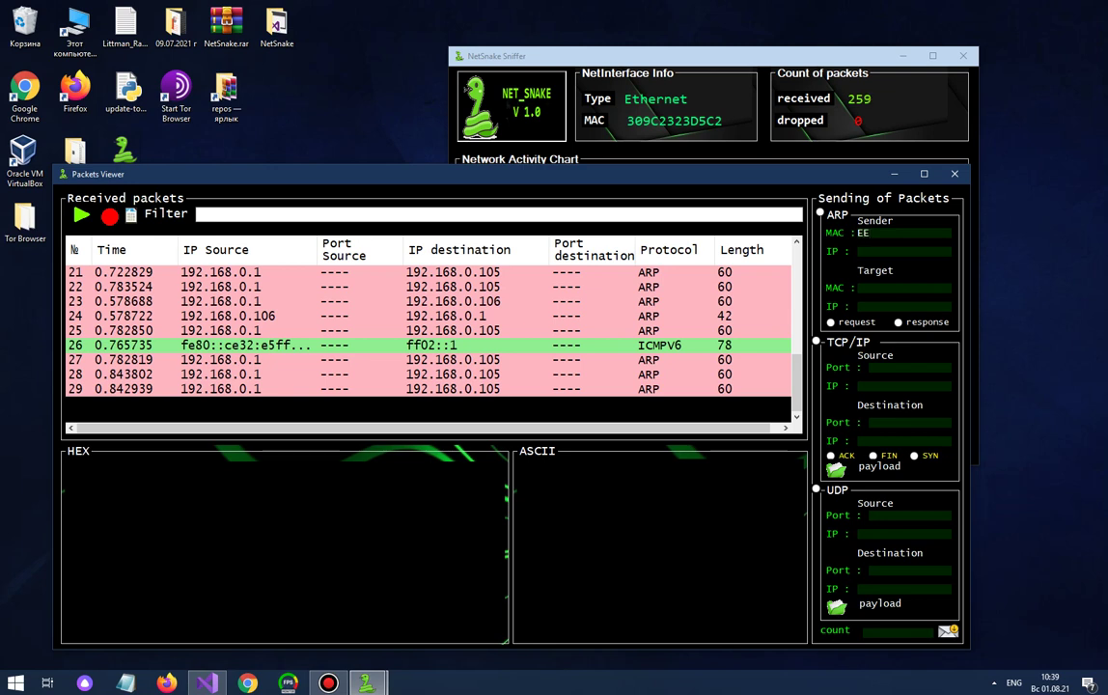
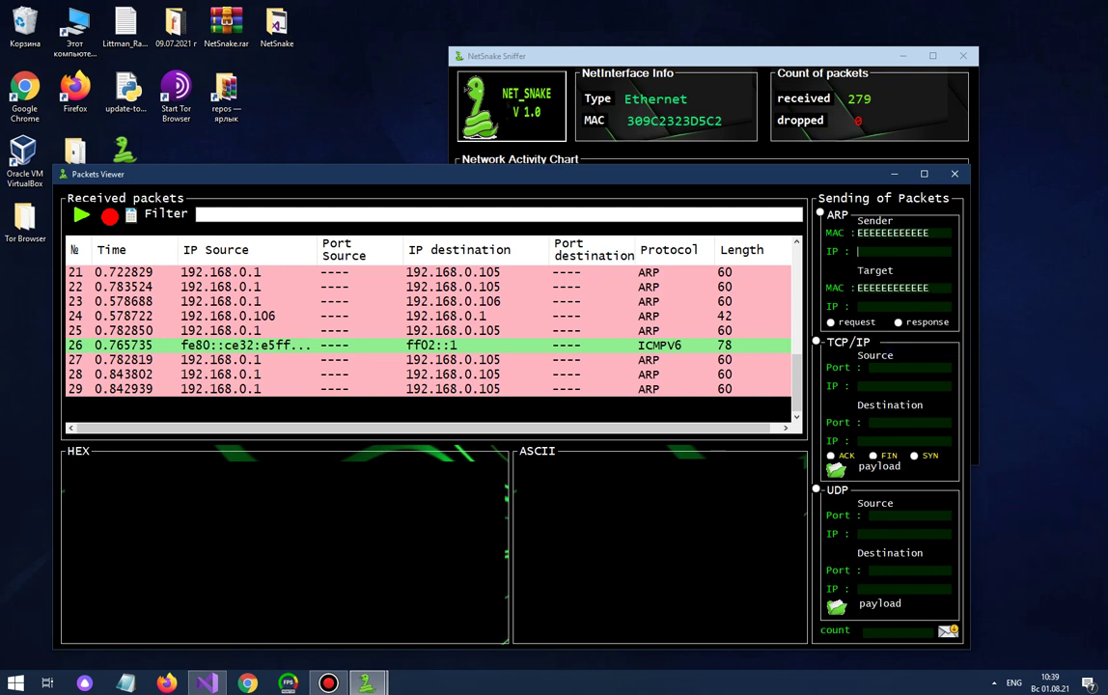
pyautogui.write('192.168.0.1010.0.4.4')
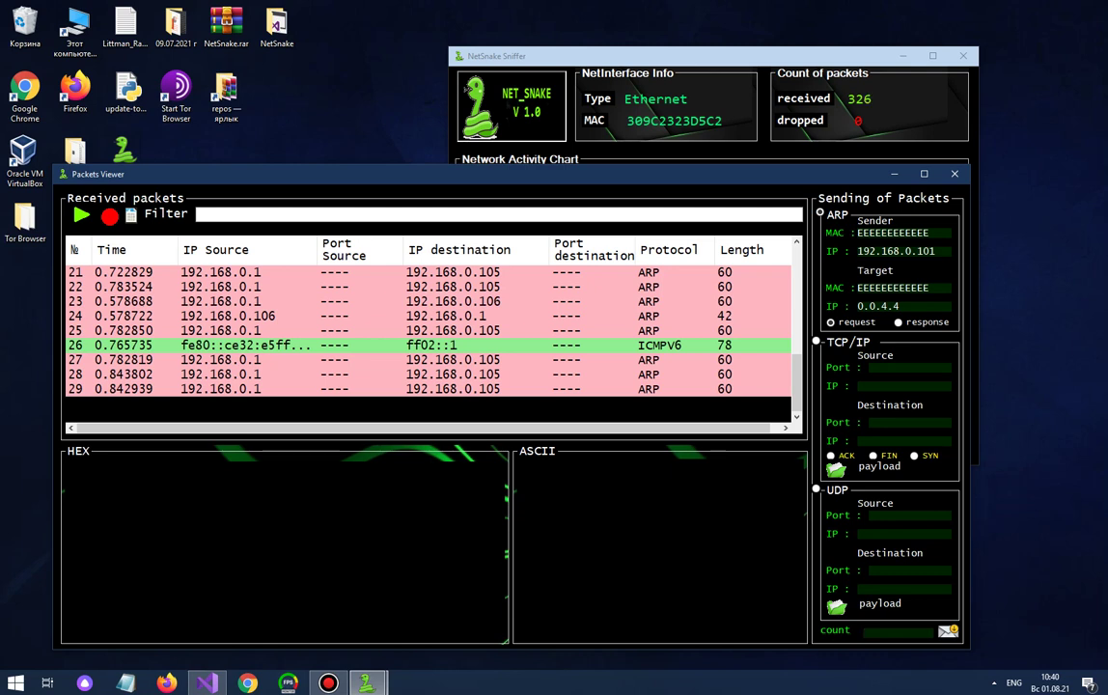
pyautogui.write('4')
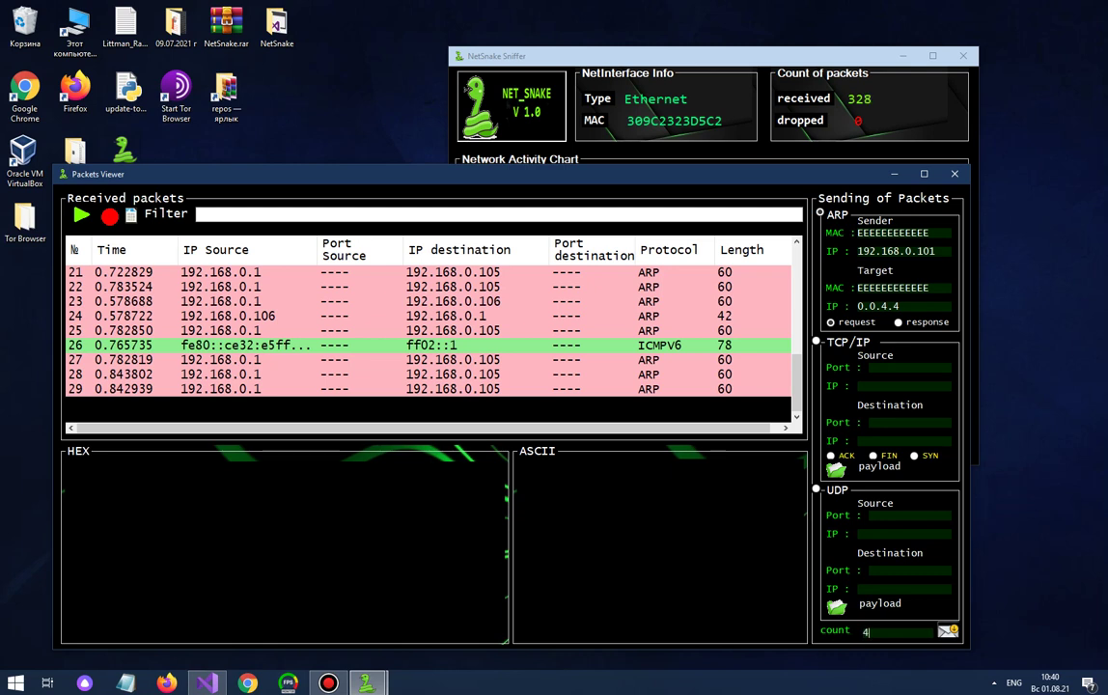
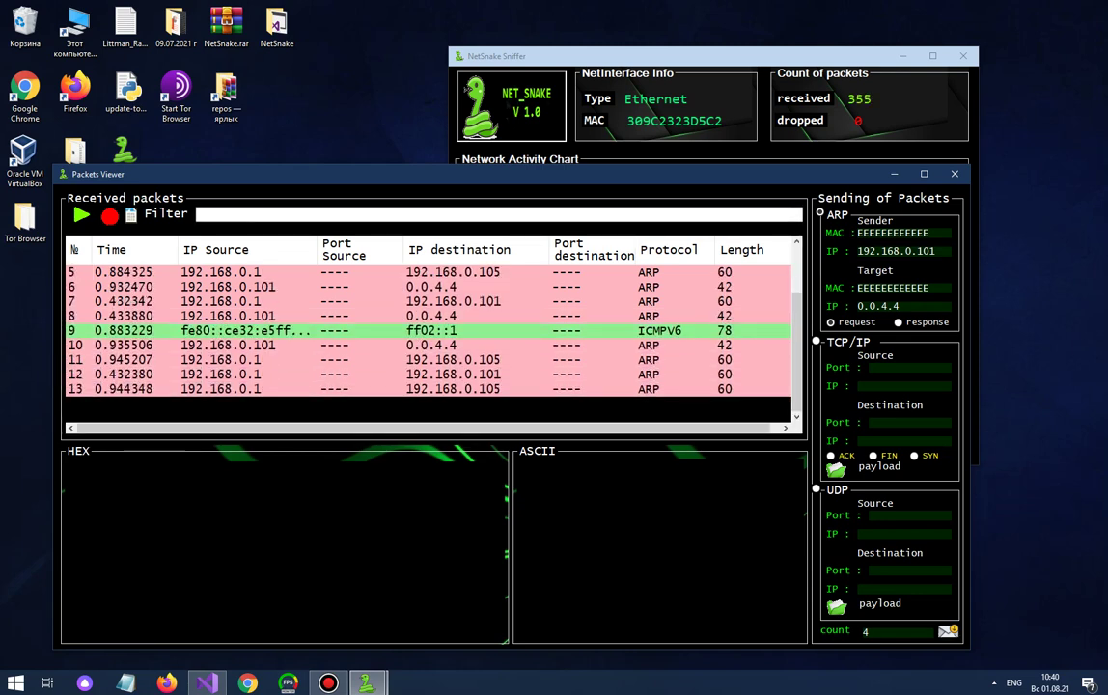
# Inspect the HEX and ASCII contents of the captured ARP packets sent to 0.0.4.4
pyautogui.click(475, 345)
pyautogui.click(475, 316)
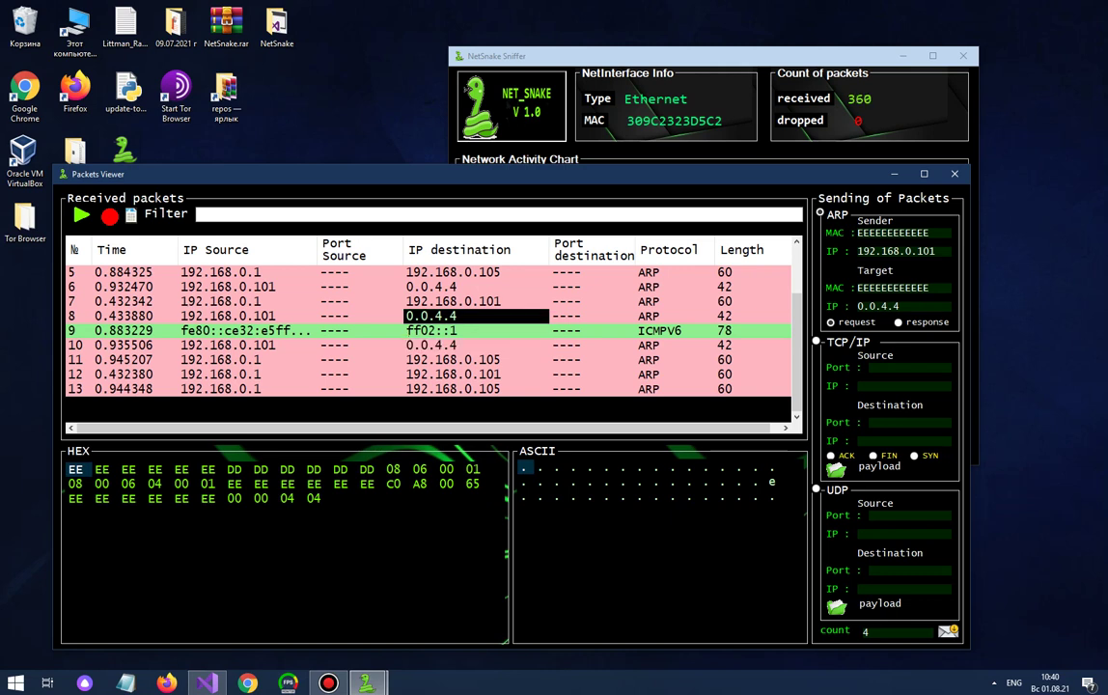
pyautogui.scroll(2, 429, 344)
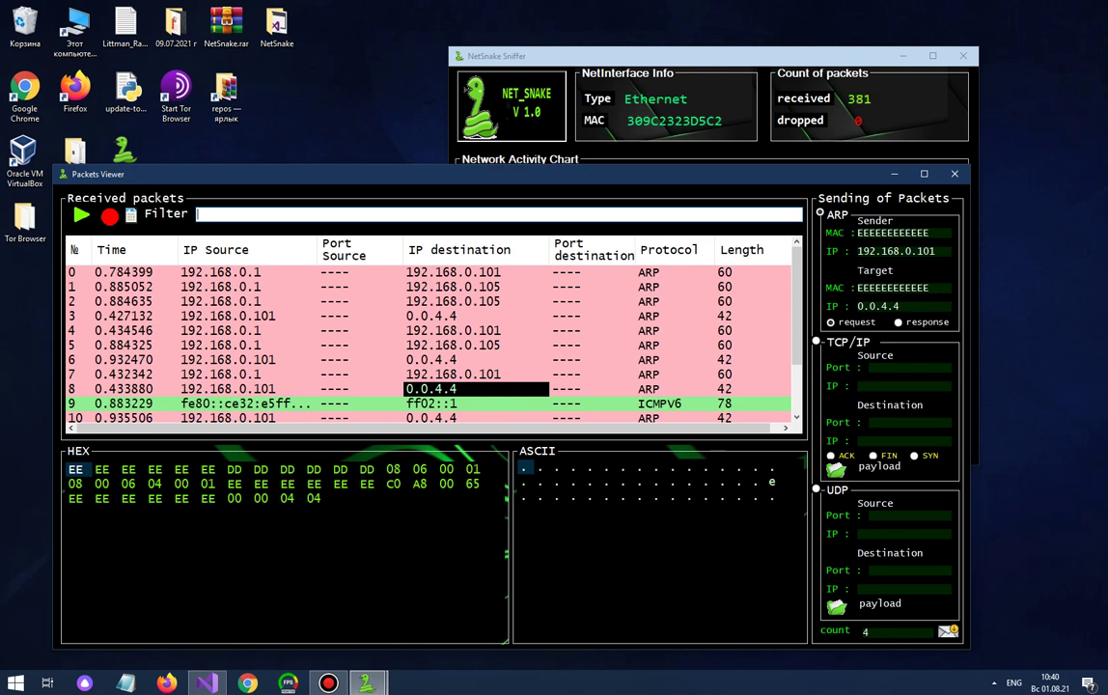
# Try the filter keyword ipsource on the received packets, then clear the filter
pyautogui.write('IMCP')
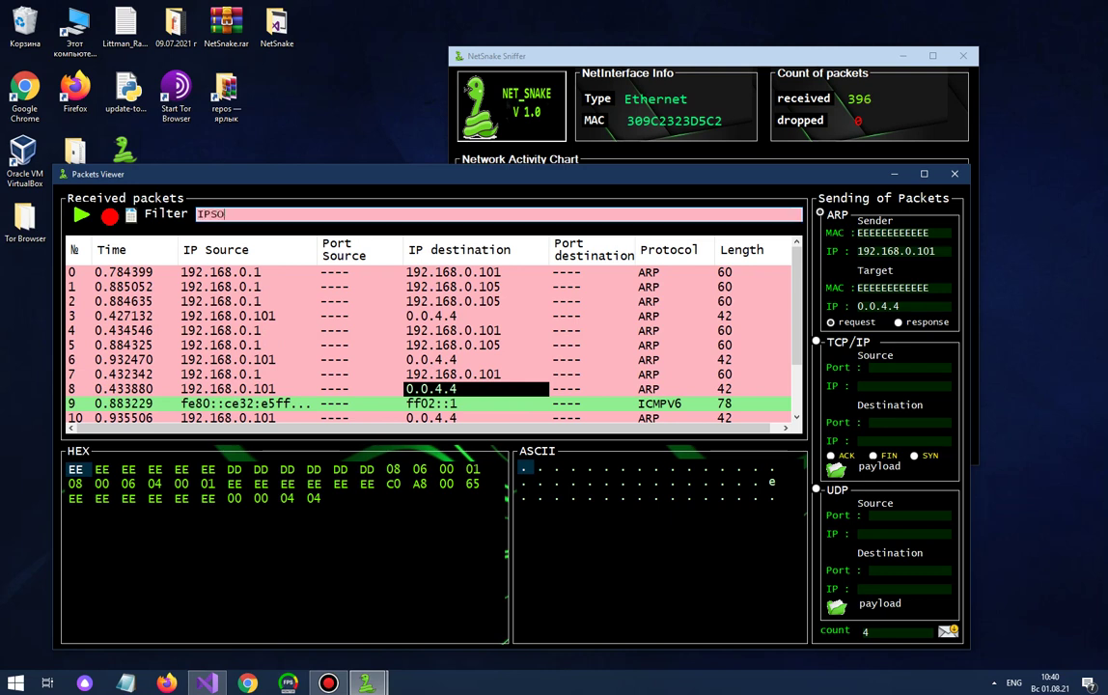
pyautogui.press('BackSpace')
pyautogui.press('BackSpace')
pyautogui.press('BackSpace')
pyautogui.write('ip')
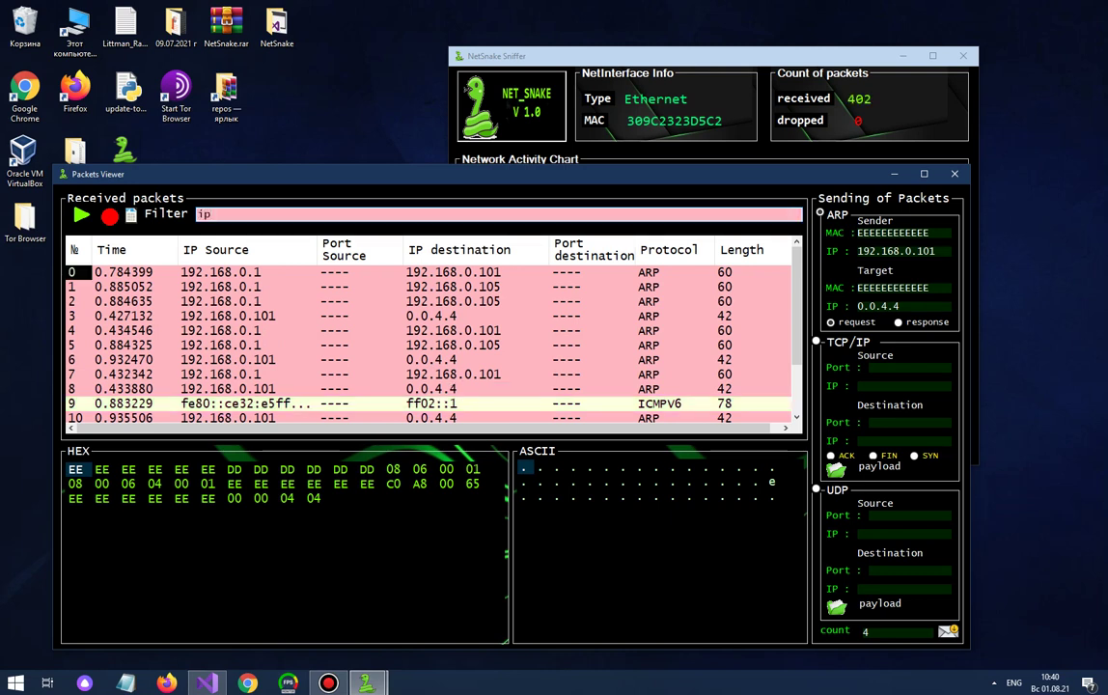
pyautogui.write('sot')
pyautogui.press('BackSpace')
pyautogui.write('urce')
pyautogui.press('BackSpace')
pyautogui.press('BackSpace')
pyautogui.press('BackSpace')
pyautogui.press('BackSpace')
pyautogui.press('BackSpace')
pyautogui.press('BackSpace')
pyautogui.press('BackSpace')
pyautogui.press('BackSpace')
# Try the filter keywords ipdest and portsource on the received packets
pyautogui.write('ipdest')
pyautogui.press('BackSpace')
pyautogui.press('BackSpace')
pyautogui.press('BackSpace')
pyautogui.press('BackSpace')
pyautogui.press('BackSpace')
pyautogui.press('BackSpace')
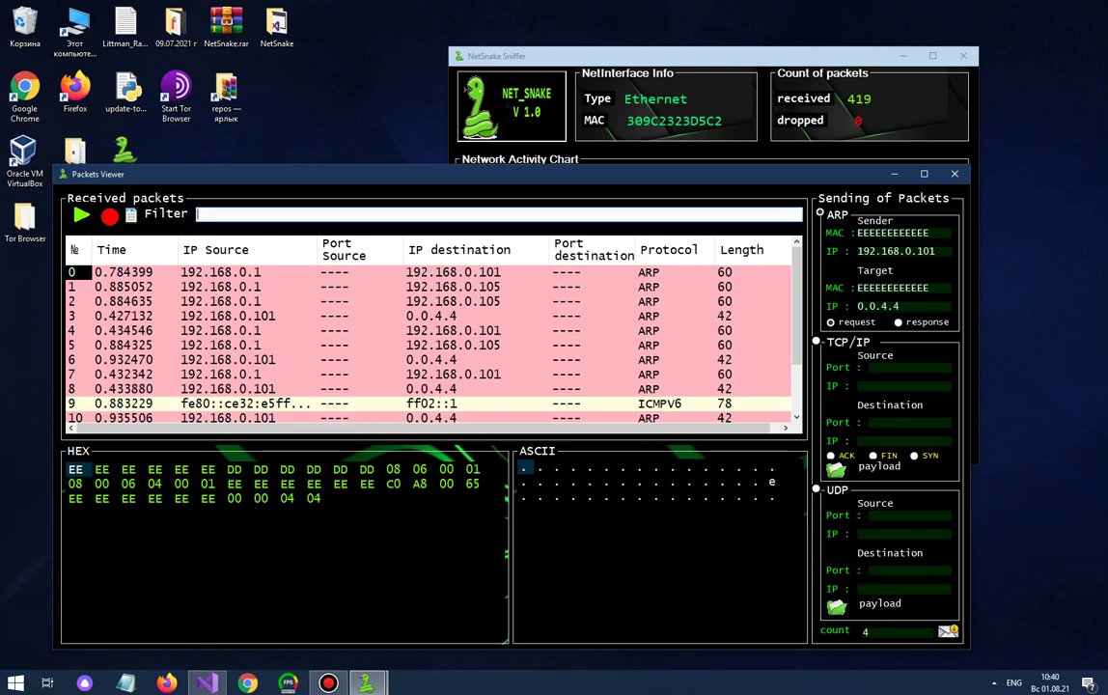
pyautogui.write('portsource')
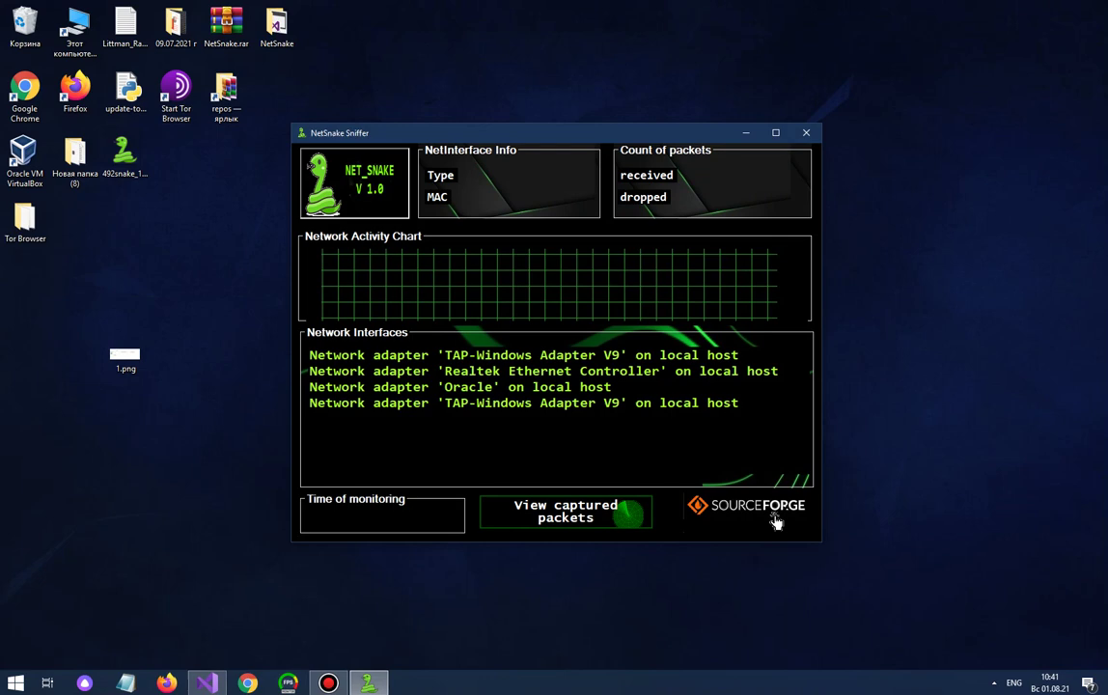
# Reopen the captured packets viewer from the restarted NetSnake Sniffer and capture a new set of packets
pyautogui.click(565, 512)
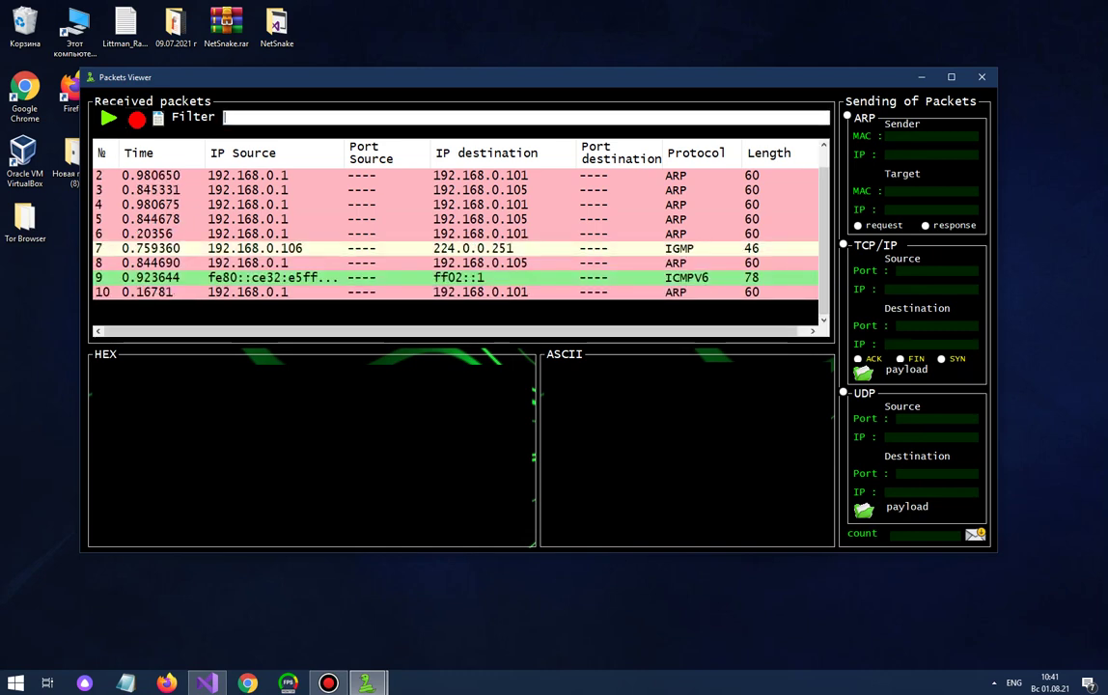
# Try the filter keyword portsource on the newly captured packets, then clear the filter
pyautogui.write('portsource')
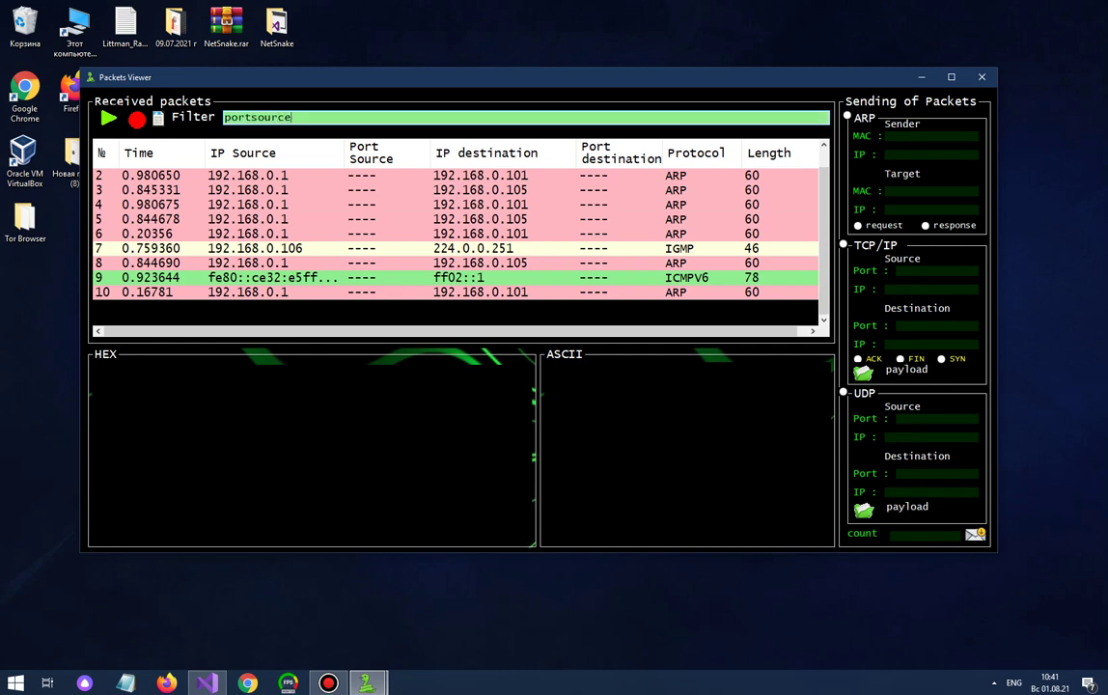
pyautogui.press('BackSpace')
pyautogui.press('BackSpace')
pyautogui.press('BackSpace')
pyautogui.press('BackSpace')
pyautogui.press('BackSpace')
pyautogui.press('BackSpace')
pyautogui.press('BackSpace')
pyautogui.press('BackSpace')
pyautogui.press('BackSpace')
pyautogui.press('BackSpace')
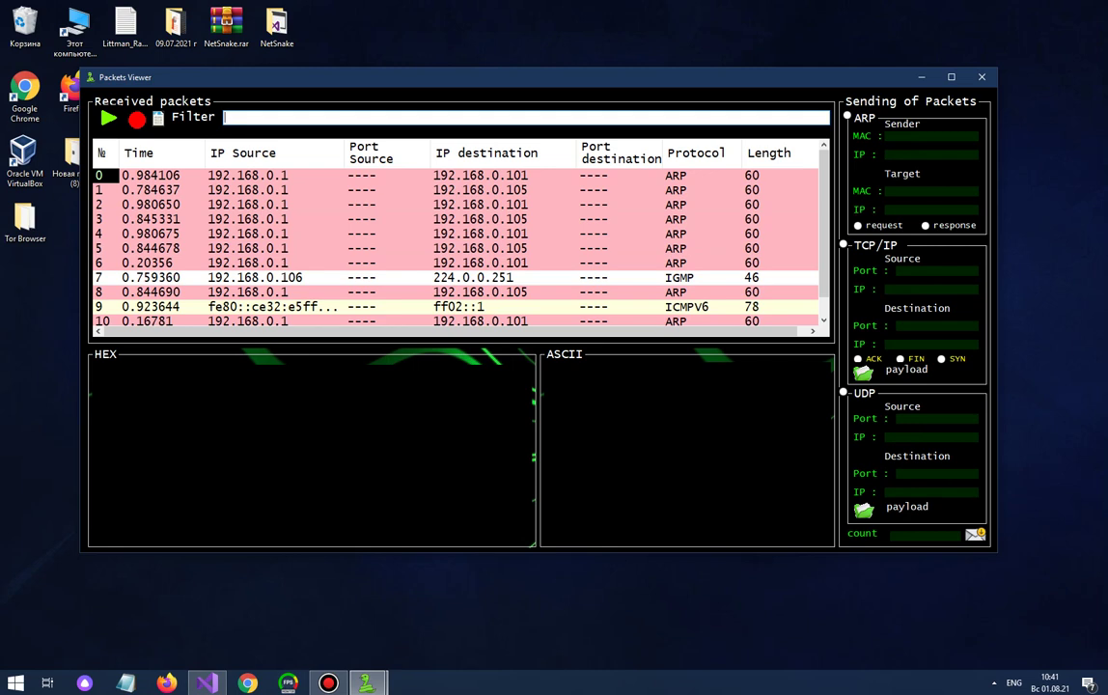
# Filter the received packets with prot=IGMP, then clear the filter
pyautogui.write('prot=')
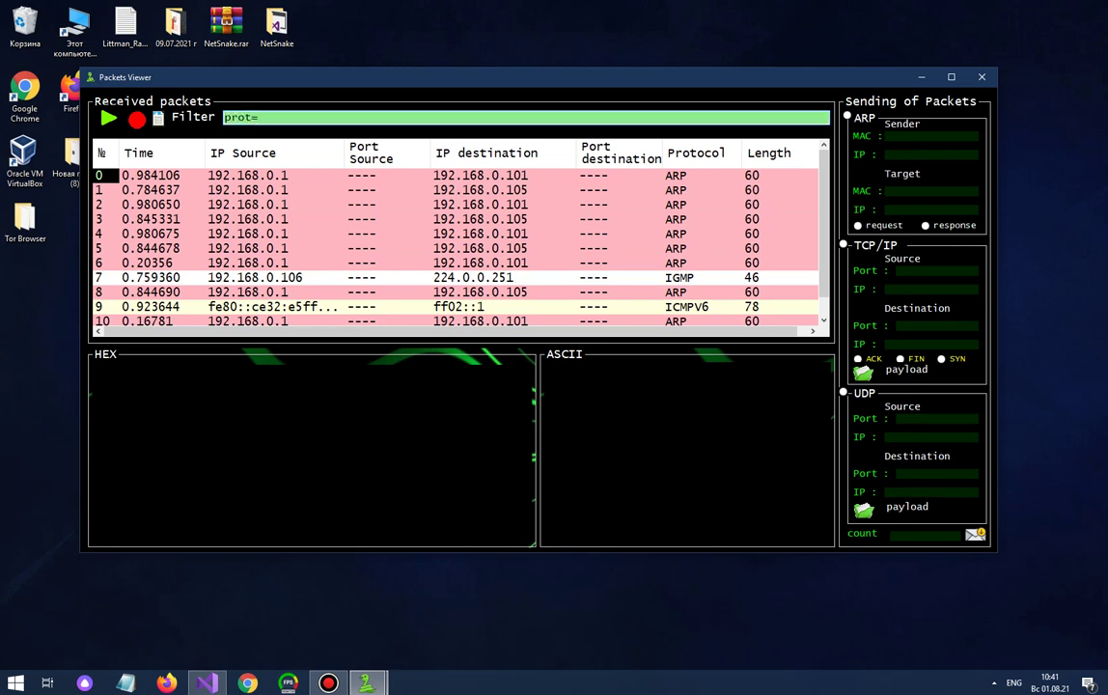
pyautogui.write('IGMP')
pyautogui.press('Return')
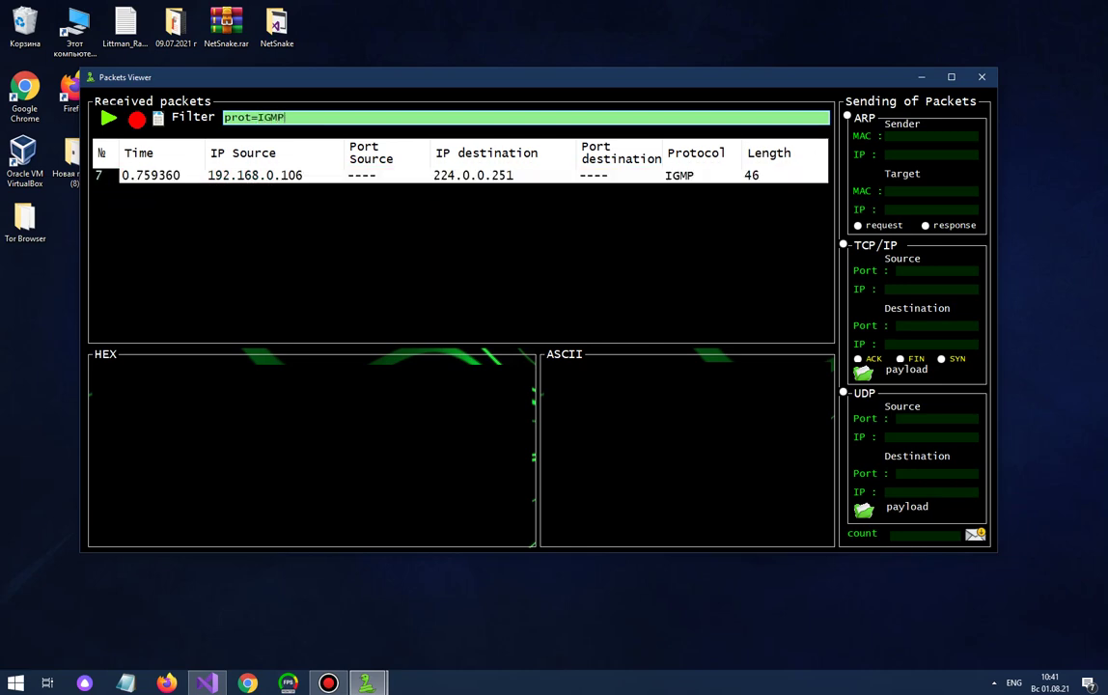
pyautogui.press('BackSpace')
pyautogui.press('BackSpace')
pyautogui.press('BackSpace')
pyautogui.press('BackSpace')
pyautogui.press('BackSpace')
pyautogui.press('BackSpace')
pyautogui.press('BackSpace')
pyautogui.press('BackSpace')
pyautogui.press('BackSpace')
pyautogui.press('Return')
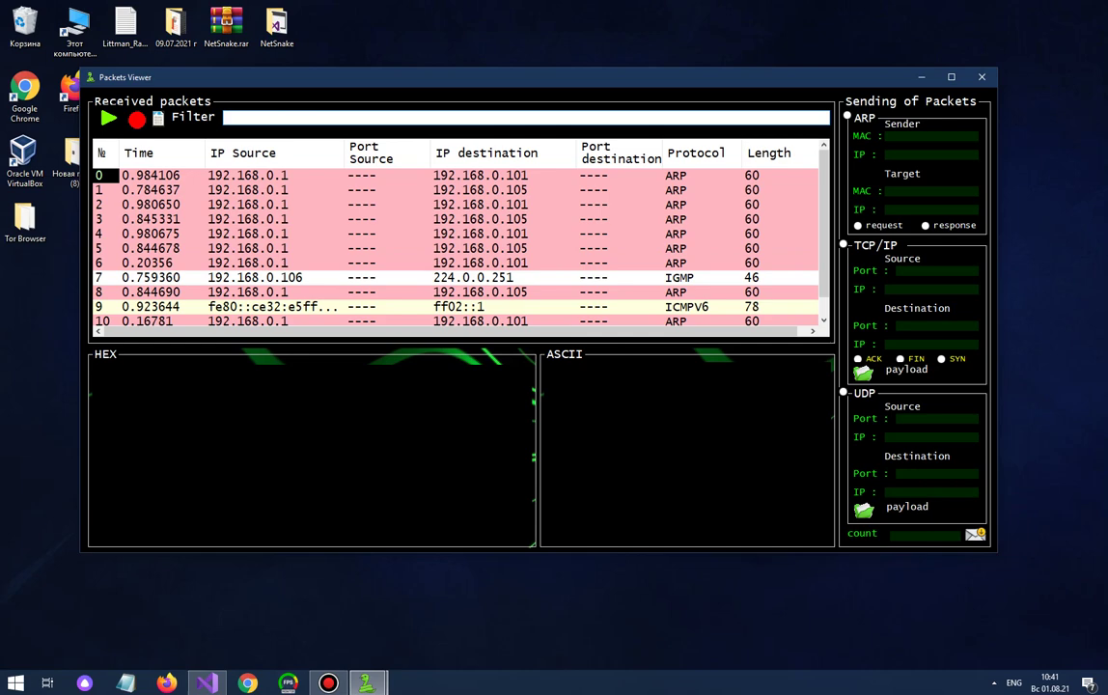
# Fill in the TCP/IP packet with source port 123, source IP 10.10.8.8, destination port 1000 and destination IP 192.168.0.106
pyautogui.moveTo(656, 81); pyautogui.dragTo(692, 100)
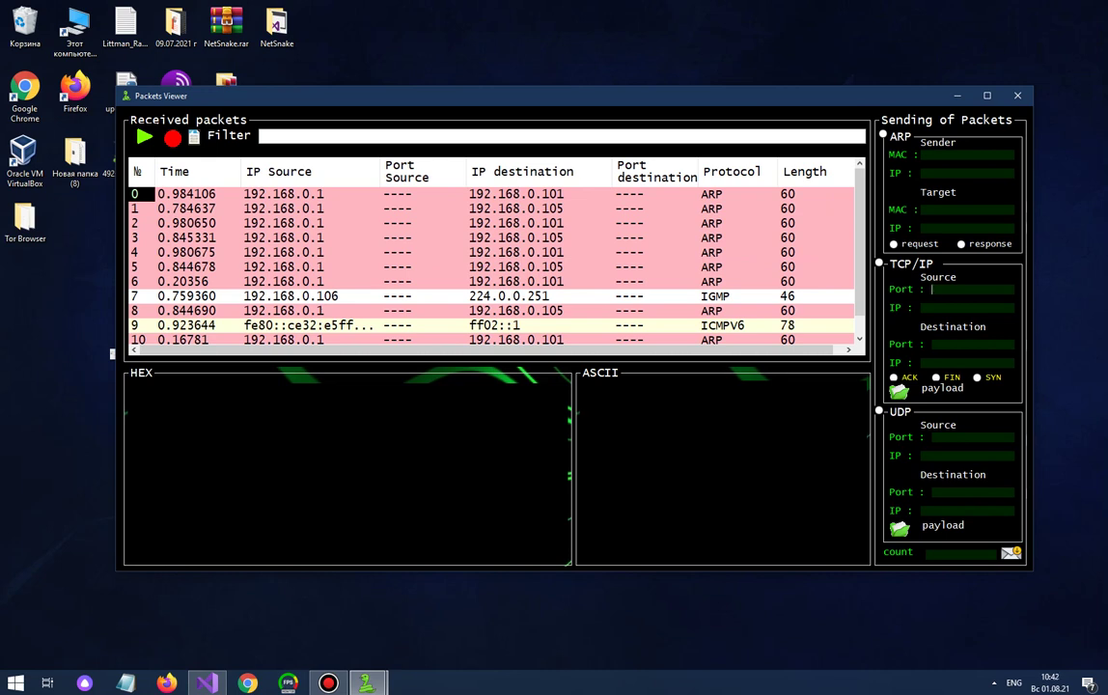
pyautogui.write('123')
pyautogui.write('1000')
pyautogui.press('Left')
pyautogui.press('Left')
pyautogui.press('Left')
pyautogui.press('BackSpace')
pyautogui.write('192.')
pyautogui.press('BackSpace')
pyautogui.press('BackSpace')
pyautogui.press('BackSpace')
pyautogui.press('BackSpace')
pyautogui.write('10.10')
pyautogui.write('.8.8.')
pyautogui.write('192.1')
pyautogui.write('6')
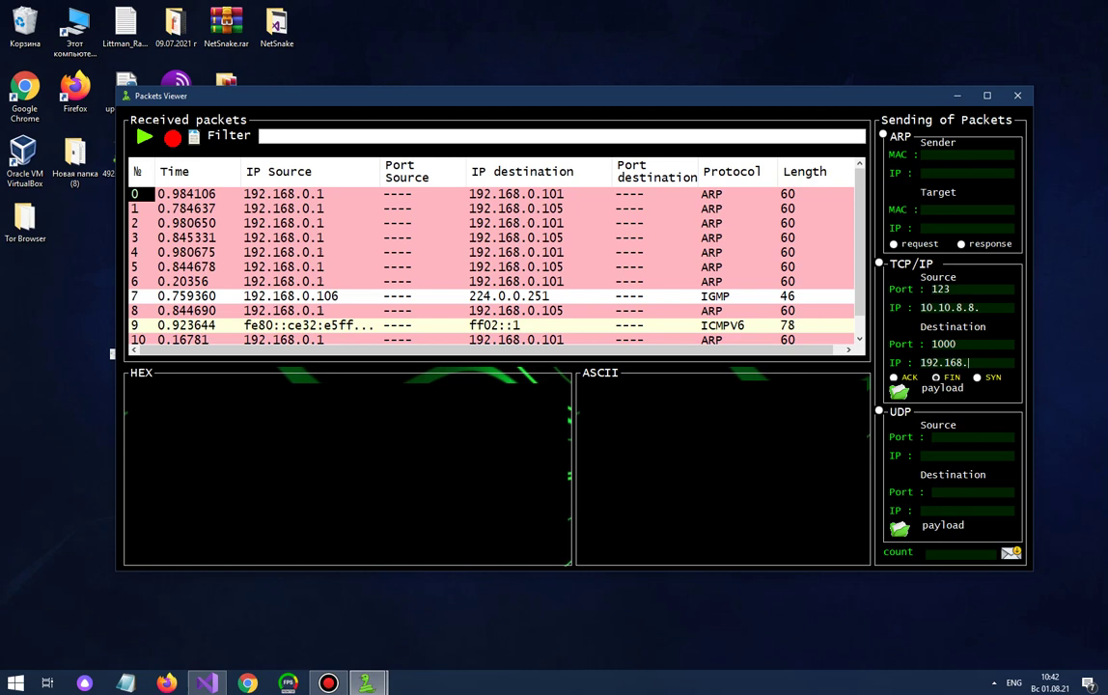
pyautogui.write('0.106')
# Set the ACK flag for the TCP/IP packet and load Littman_Radio-Underground_RuLit_Me.txt from the Desktop as its payload
pyautogui.click(894, 378)
pyautogui.click(903, 390)
pyautogui.scroll(-1, 458, 270)
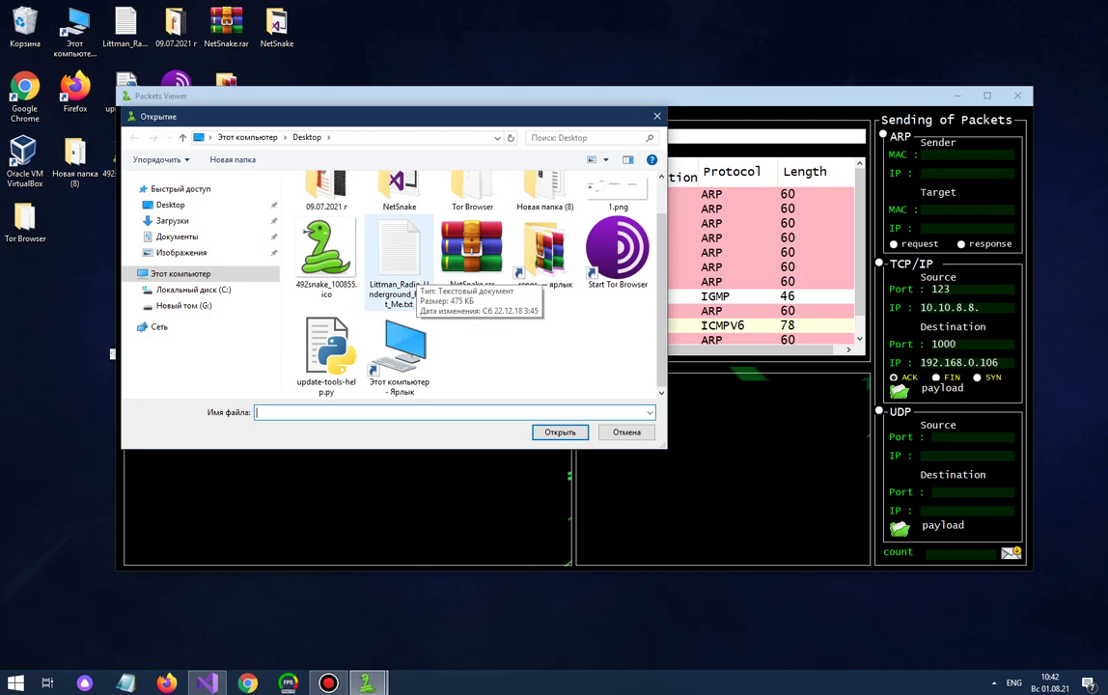
pyautogui.doubleClick(405, 270)
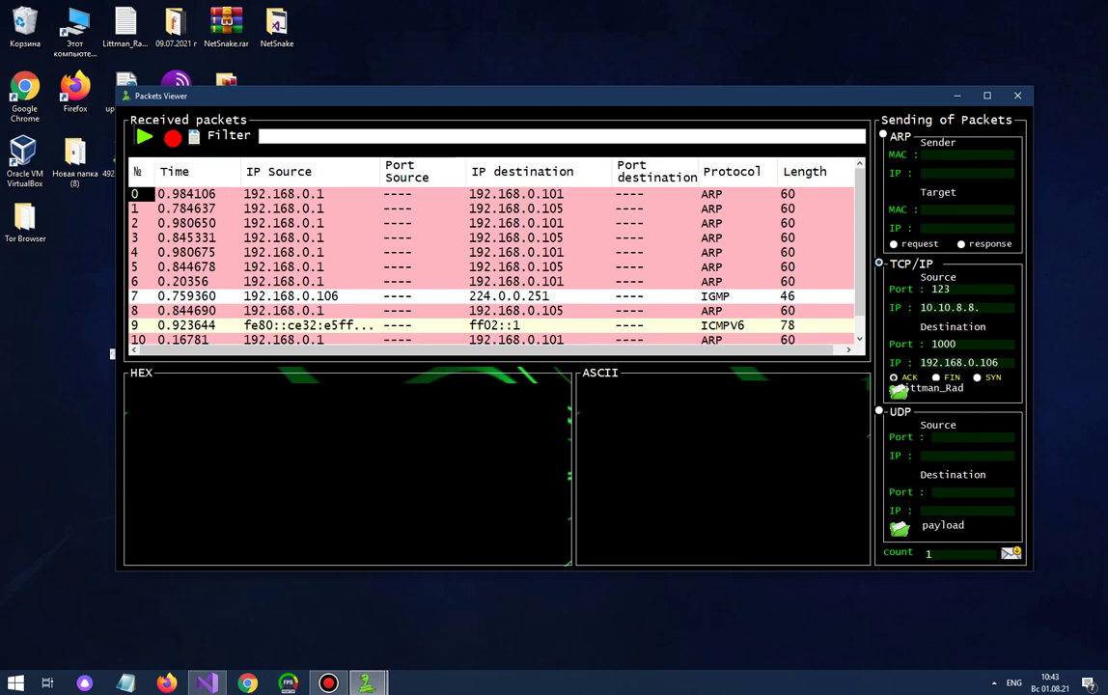
# Start a new packet capture and send the prepared TCP/IP packet with a count of 1
pyautogui.click(144, 137)
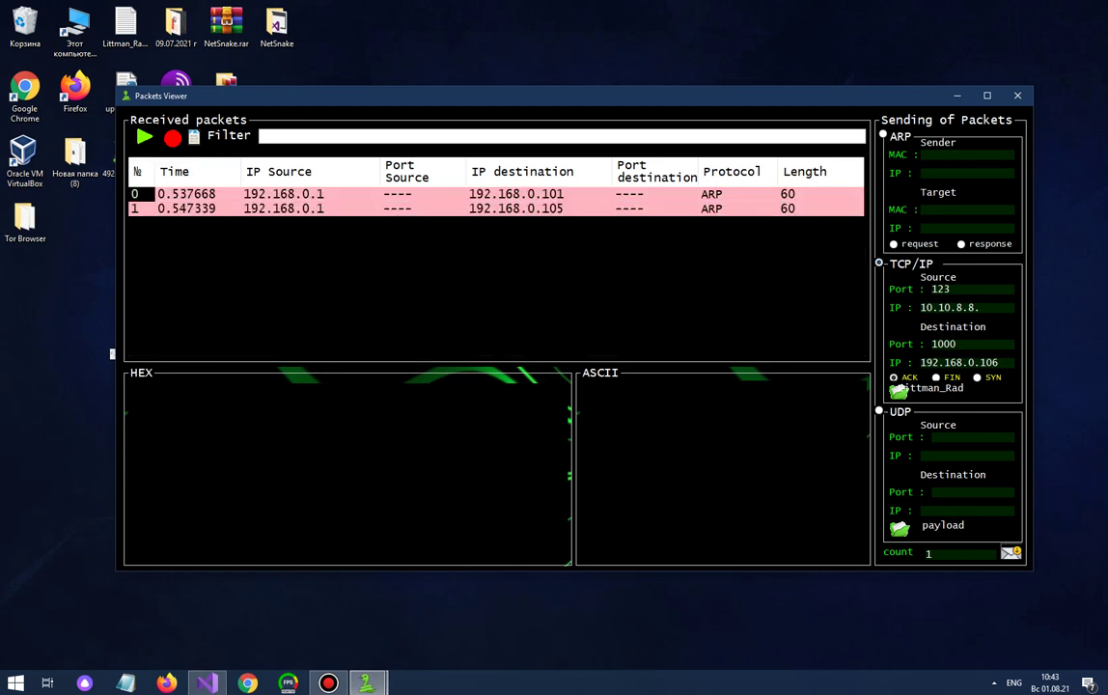
pyautogui.click(1010, 552)
pyautogui.press('Return')
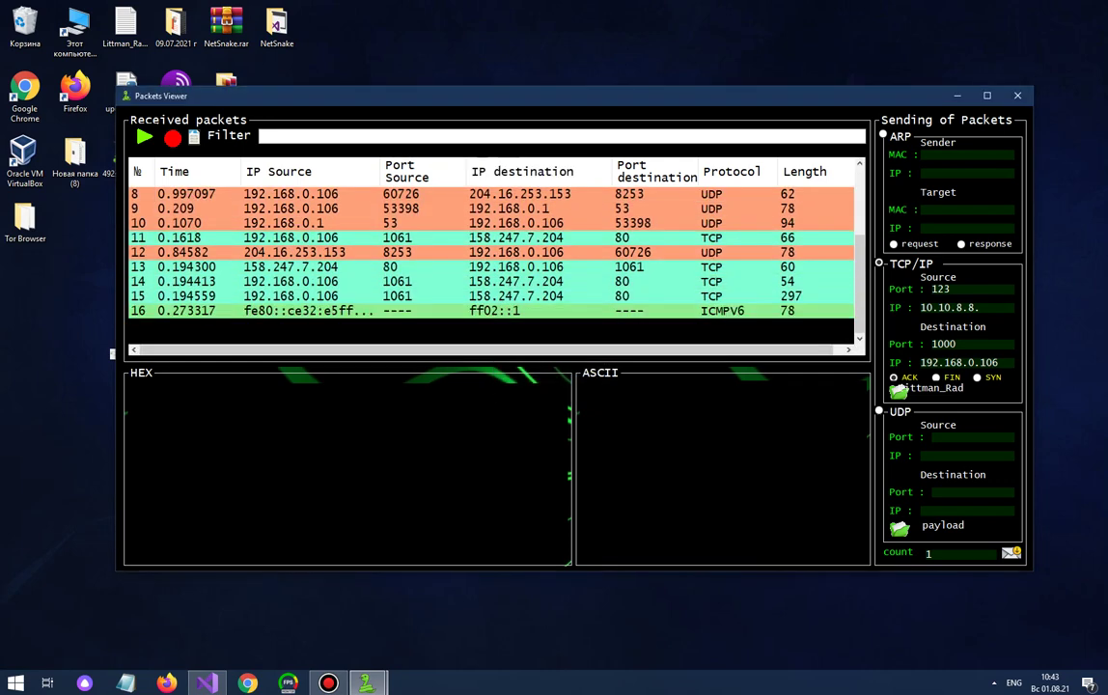
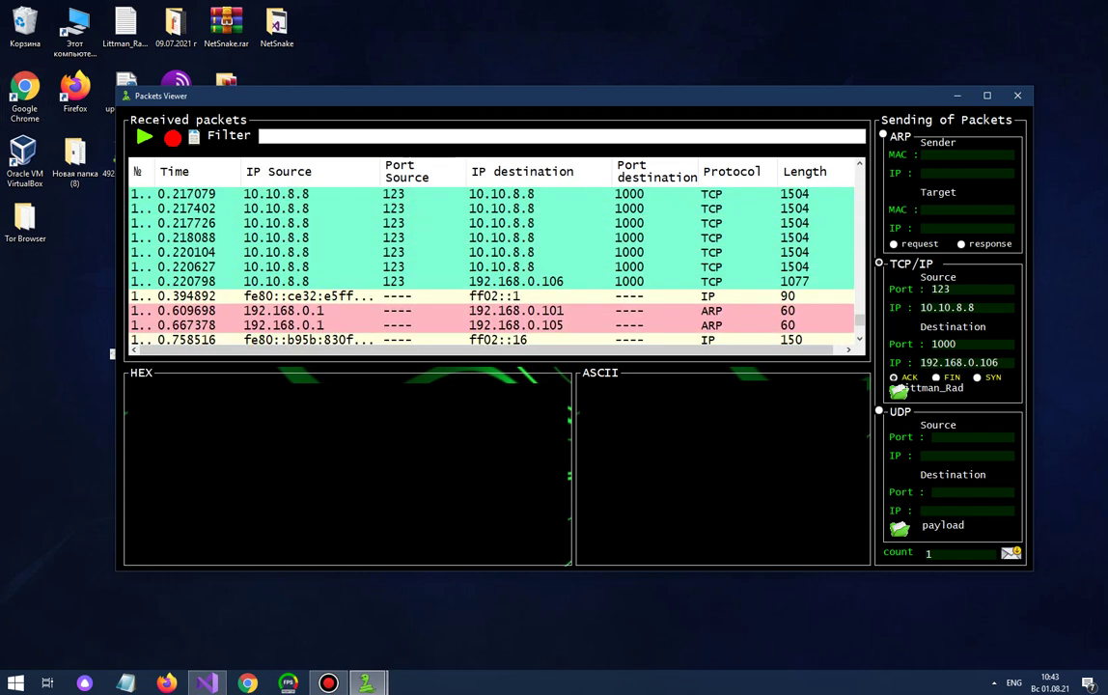
# Display the contents of the captured TCP packet sent to 192.168.0.106 and highlight its final bytes in the HEX dump
pyautogui.click(815, 282)
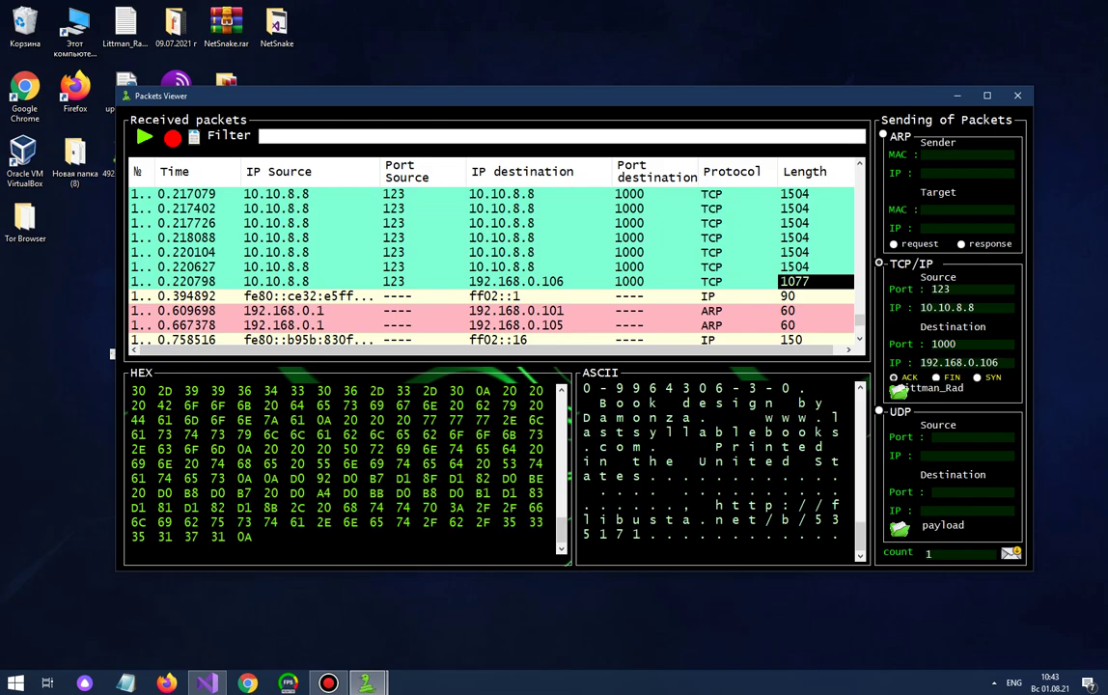
pyautogui.moveTo(325, 493); pyautogui.dragTo(537, 542)
pyautogui.click(297, 507)
# Open the payload text file from the desktop, highlight its last line and return to the Packets Viewer
pyautogui.moveTo(210, 95); pyautogui.dragTo(342, 241)
pyautogui.doubleClick(126, 24)
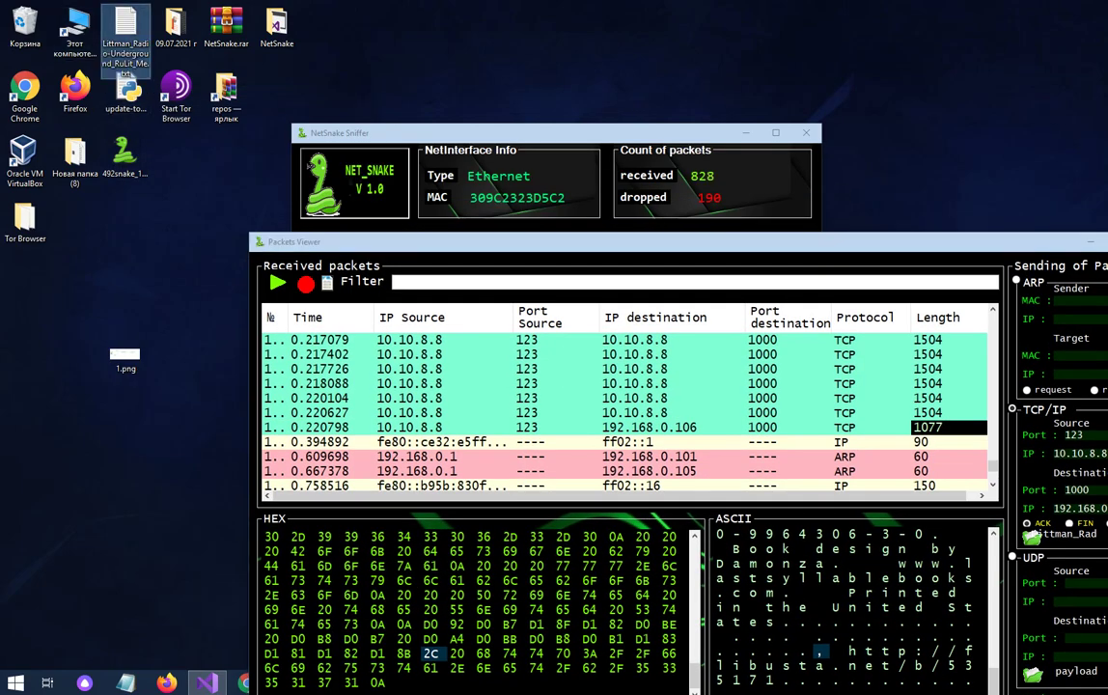
pyautogui.scroll(-5, 461, 391)
pyautogui.moveTo(839, 163); pyautogui.dragTo(839, 624)
pyautogui.moveTo(84, 615); pyautogui.dragTo(461, 616)
pyautogui.click(770, 122)
pyautogui.moveTo(675, 242); pyautogui.dragTo(573, 120)
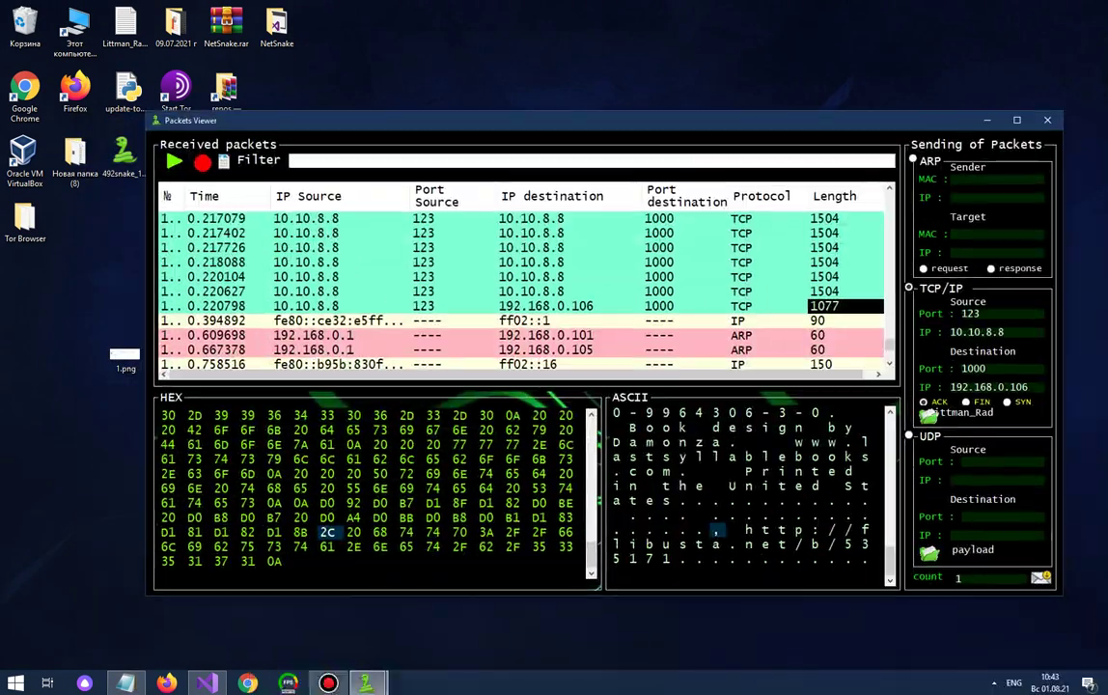
# Highlight the closing URL in the packet's ASCII dump for comparison with the end of the text file
pyautogui.scroll(-1, 521, 289)
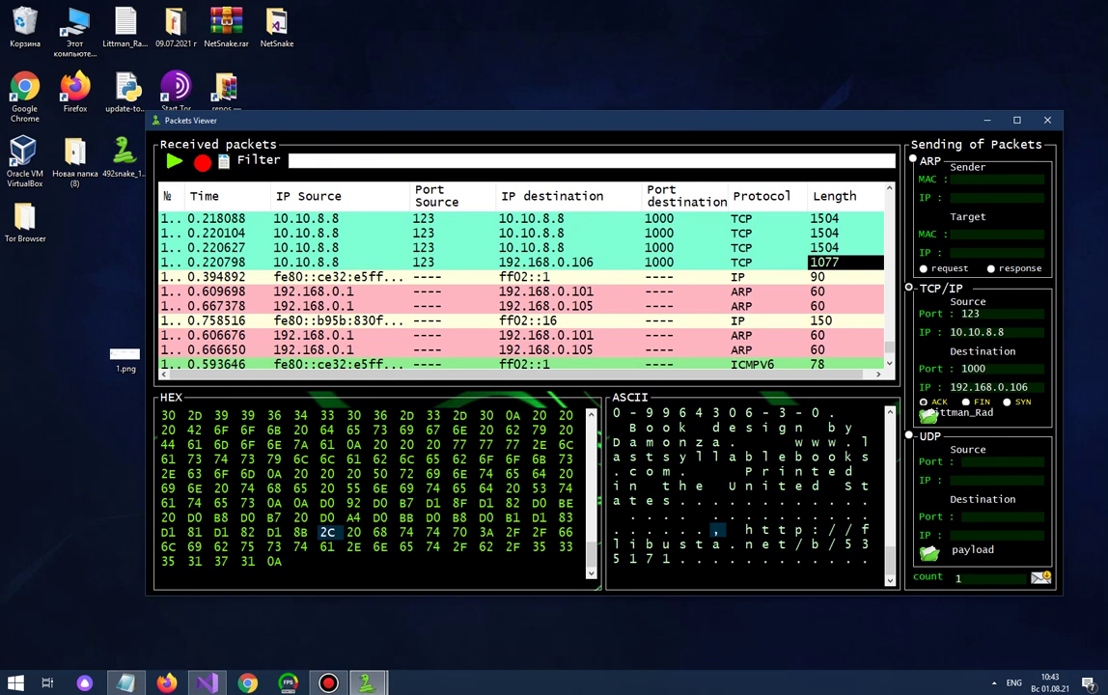
pyautogui.moveTo(733, 530); pyautogui.dragTo(866, 574)
pyautogui.click(668, 442)
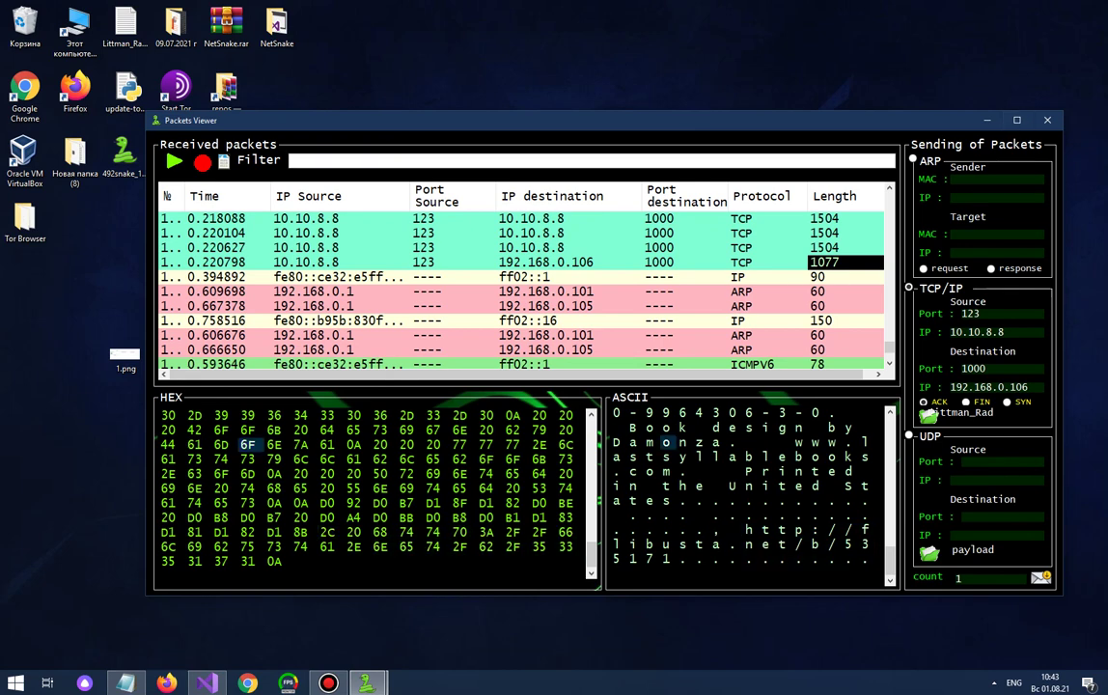
# Examine the payload text of several earlier TCP packets from 10.10.8.8, then review the beginning of the captured packet list
pyautogui.scroll(5, 767, 291)
pyautogui.click(767, 291)
pyautogui.click(768, 234)
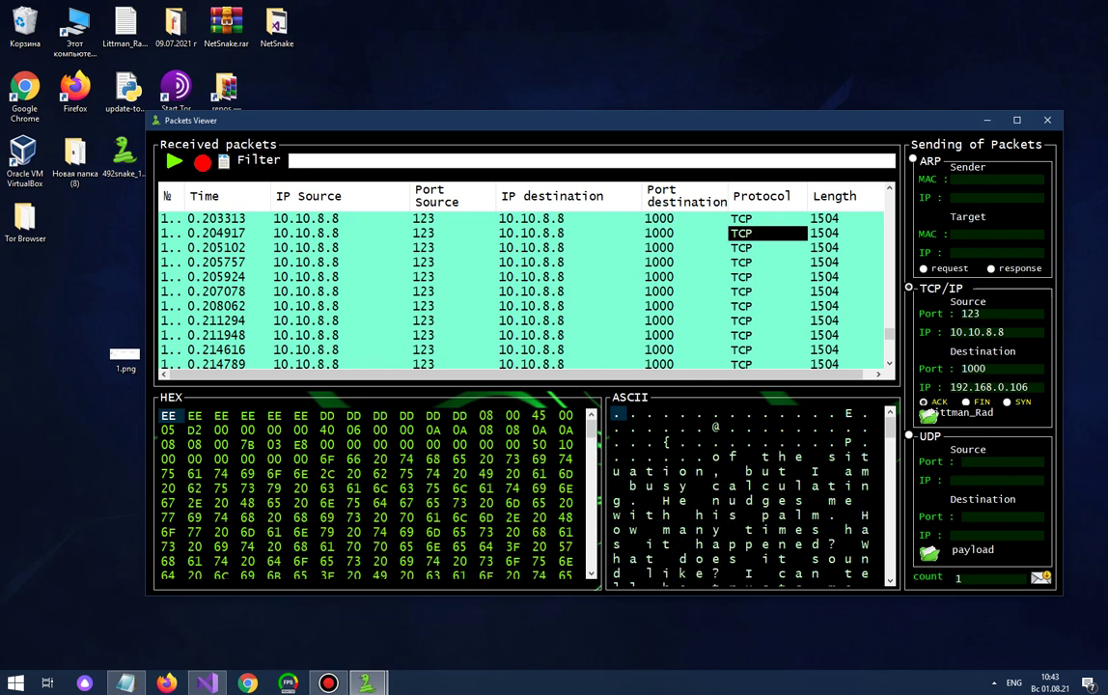
pyautogui.scroll(5, 767, 277)
pyautogui.click(767, 277)
pyautogui.click(826, 234)
pyautogui.click(830, 263)
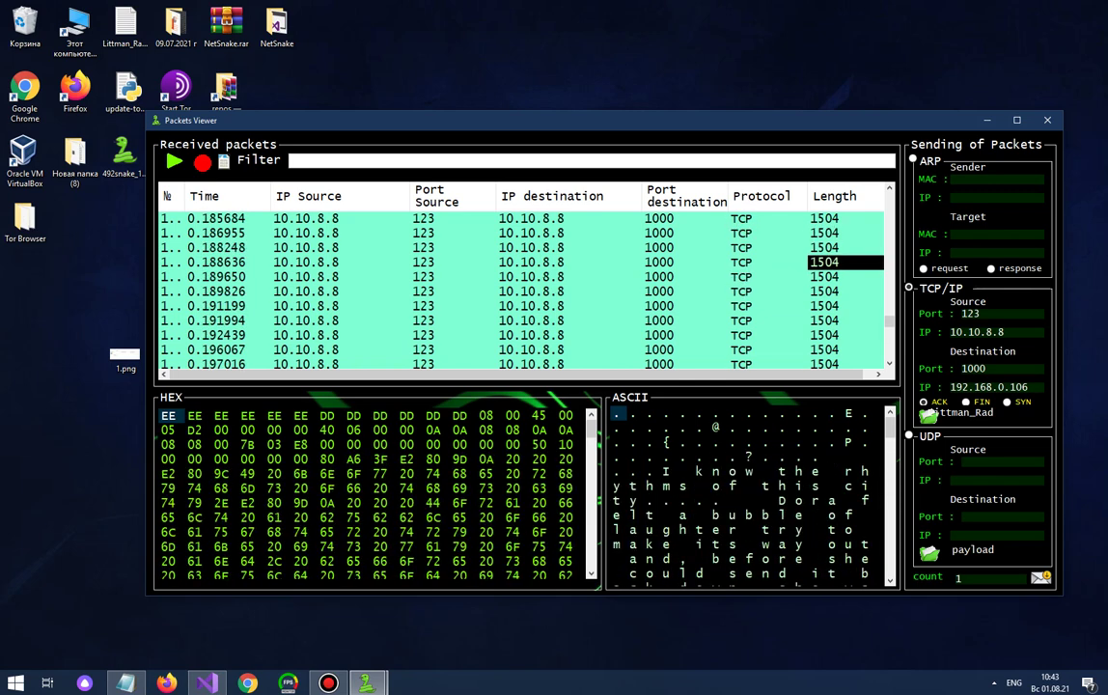
pyautogui.click(830, 234)
pyautogui.click(830, 262)
pyautogui.scroll(4, 830, 270)
pyautogui.click(830, 277)
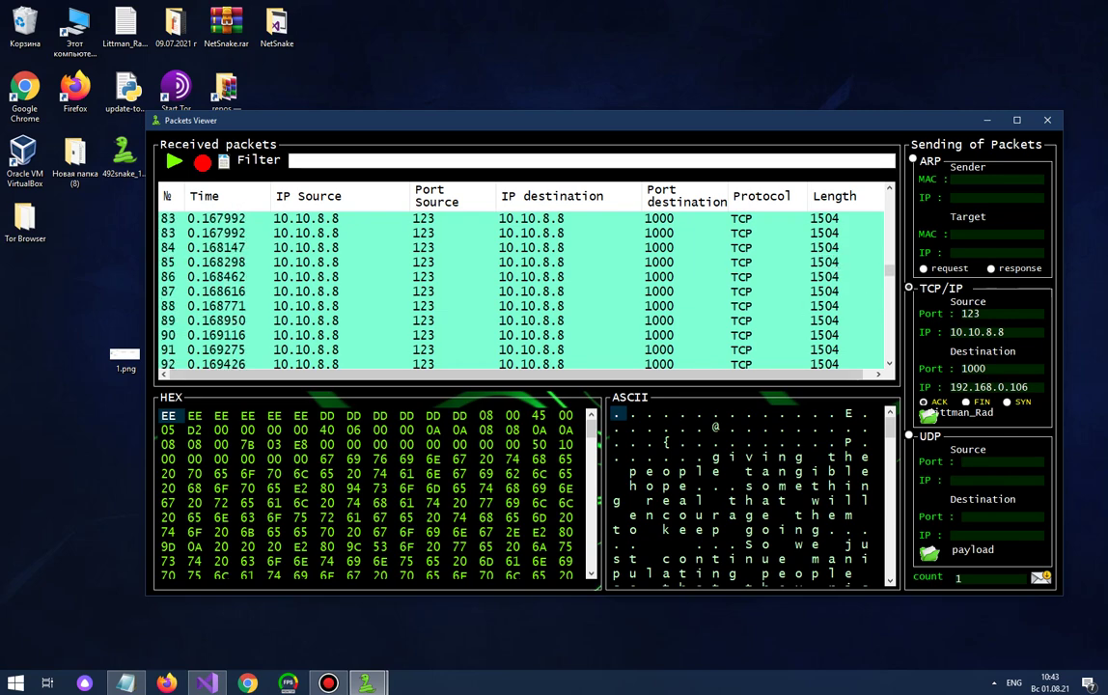
pyautogui.moveTo(889, 270); pyautogui.dragTo(889, 197)
pyautogui.scroll(-3, 569, 280)
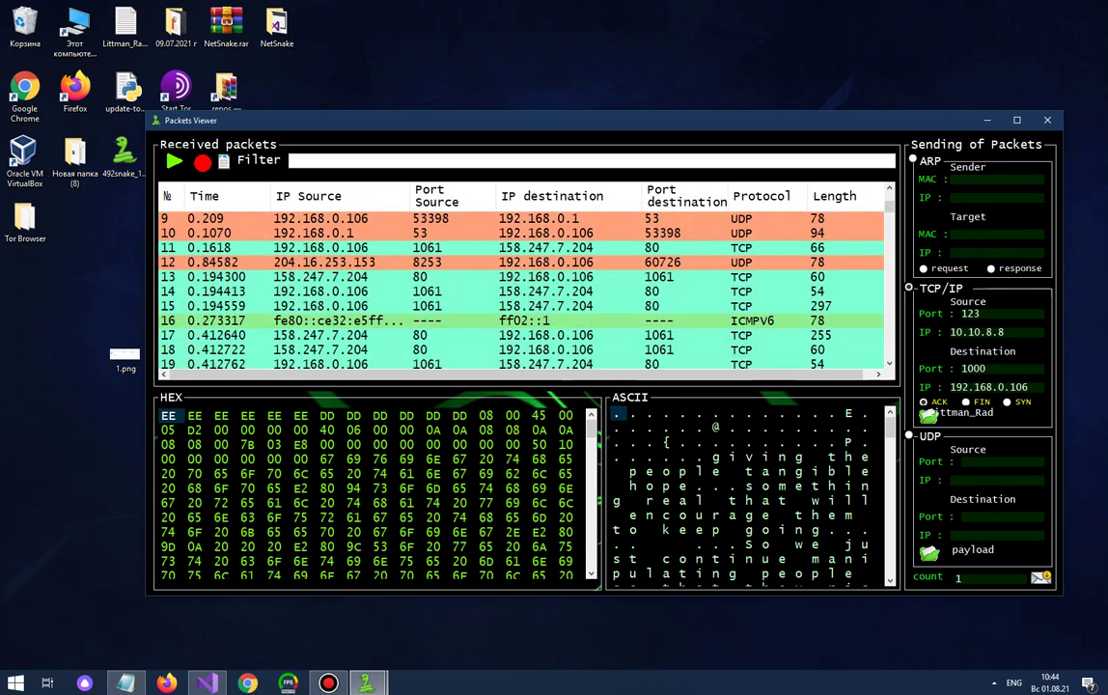
pyautogui.scroll(3, 570, 280)
pyautogui.scroll(-11, 569, 279)
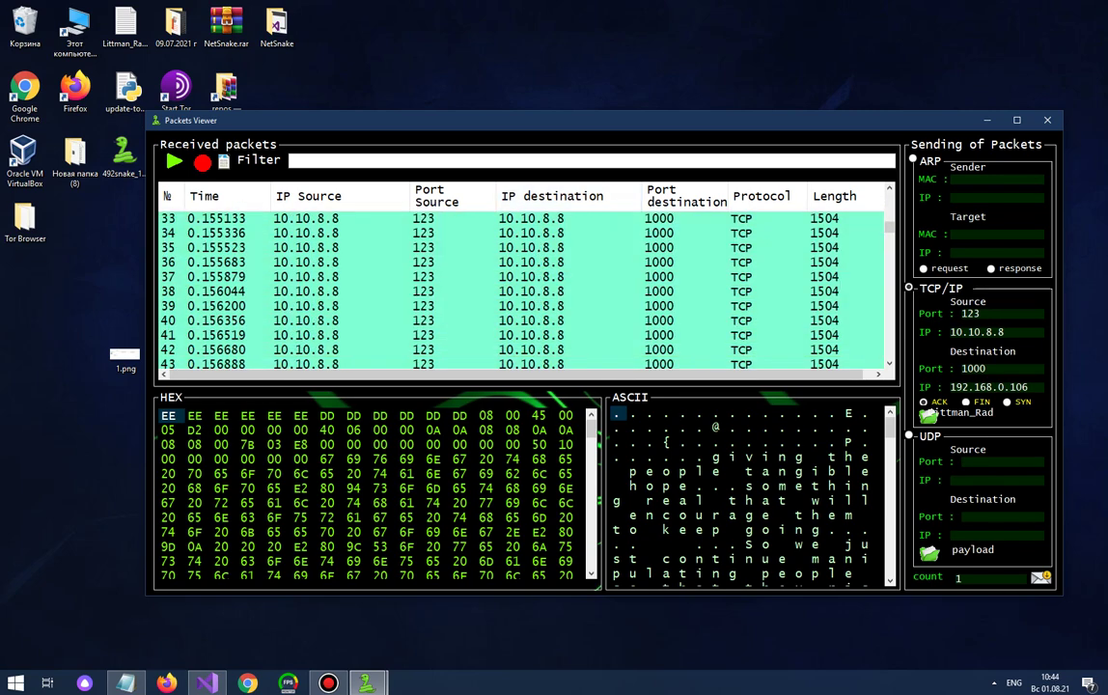
pyautogui.scroll(6, 569, 280)
pyautogui.click(570, 161)
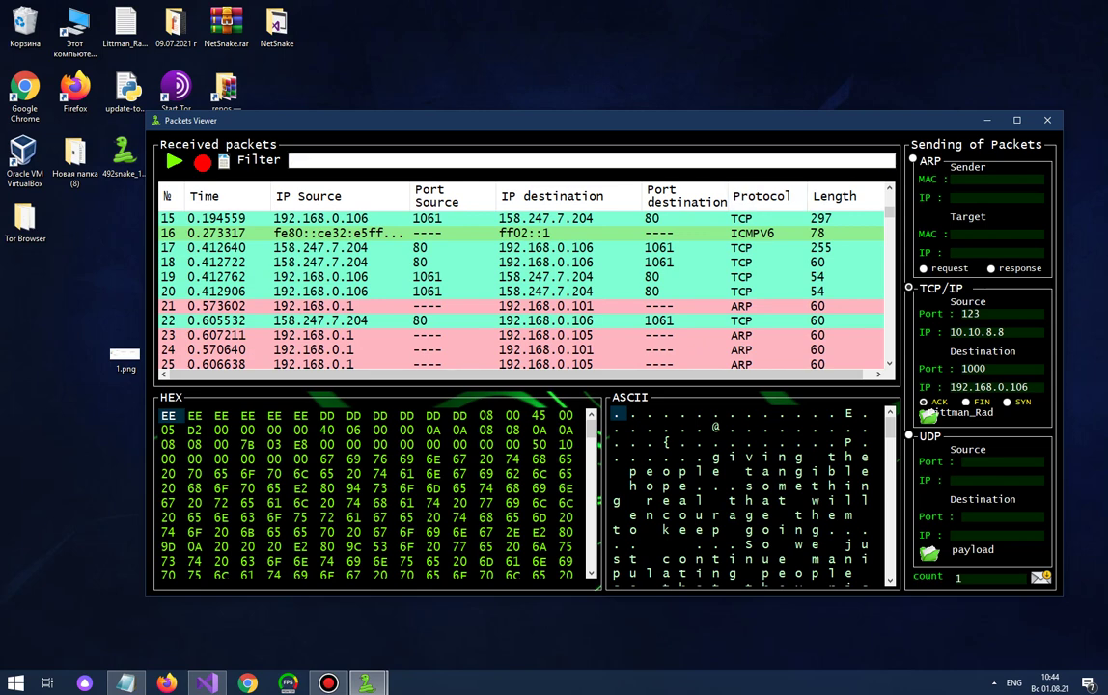
pyautogui.write('IPSOURCE')
pyautogui.press('BackSpace')
pyautogui.press('BackSpace')
pyautogui.press('BackSpace')
pyautogui.press('BackSpace')
pyautogui.press('BackSpace')
pyautogui.press('BackSpace')
pyautogui.press('BackSpace')
pyautogui.press('BackSpace')
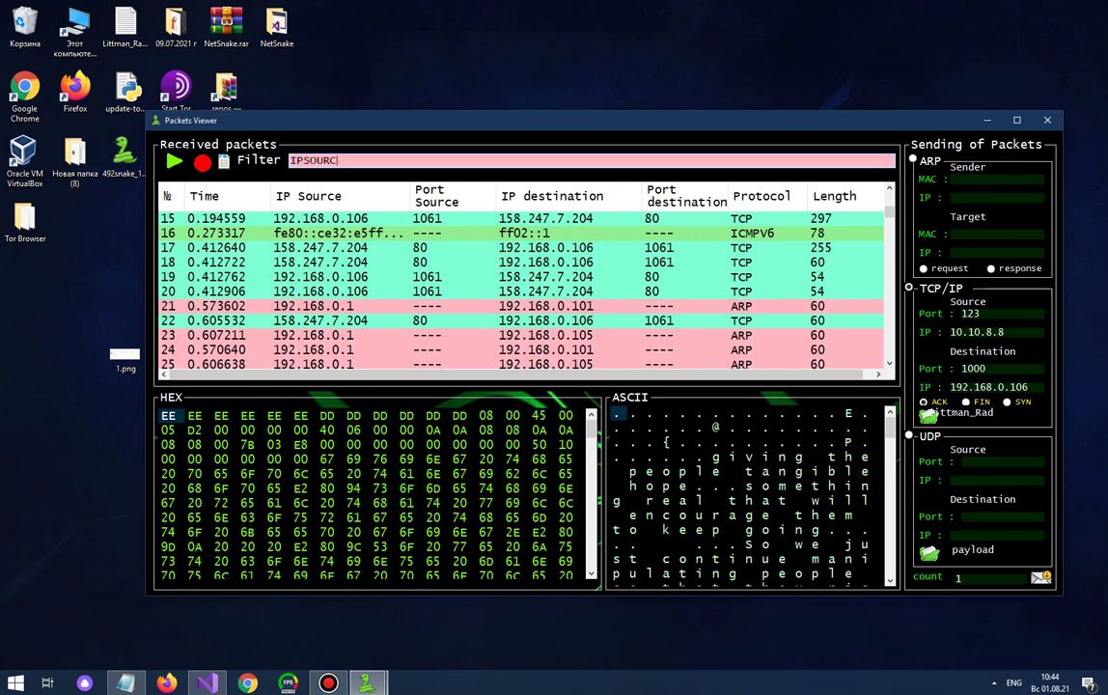
pyautogui.write('op')
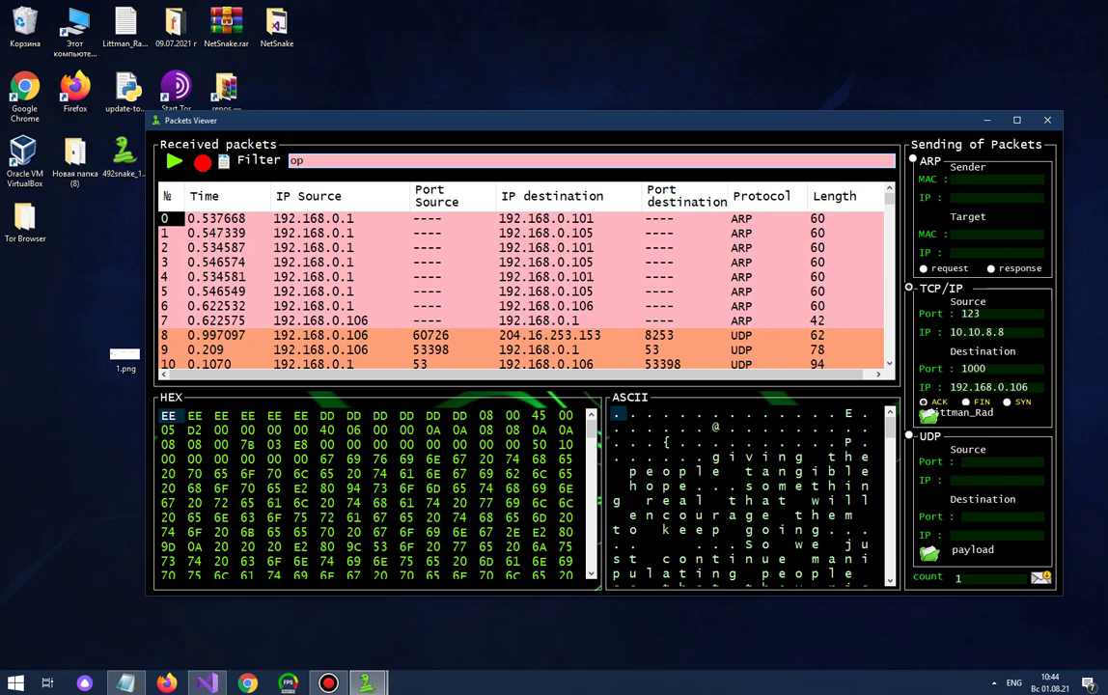
pyautogui.press('BackSpace')
pyautogui.press('BackSpace')
# Filter the received packets with ipsource=10.10.8.8 & ipdest=192.168.0.106 & portsource=123
pyautogui.write('ipsource=192.168.0.')
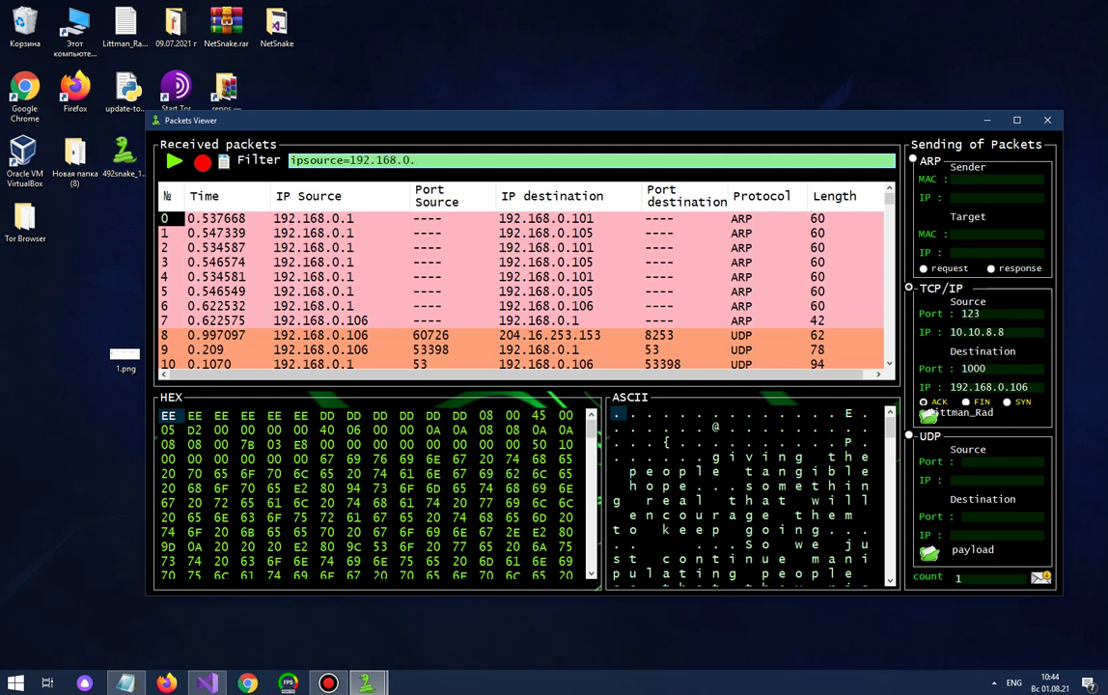
pyautogui.press('BackSpace')
pyautogui.press('BackSpace')
pyautogui.press('BackSpace')
pyautogui.press('BackSpace')
pyautogui.press('BackSpace')
pyautogui.press('BackSpace')
pyautogui.press('BackSpace')
pyautogui.press('BackSpace')
pyautogui.press('BackSpace')
pyautogui.write('10.10.8.8 & ipdist')
pyautogui.press('BackSpace')
pyautogui.press('BackSpace')
pyautogui.press('BackSpace')
pyautogui.write('est=192.168.0.106')
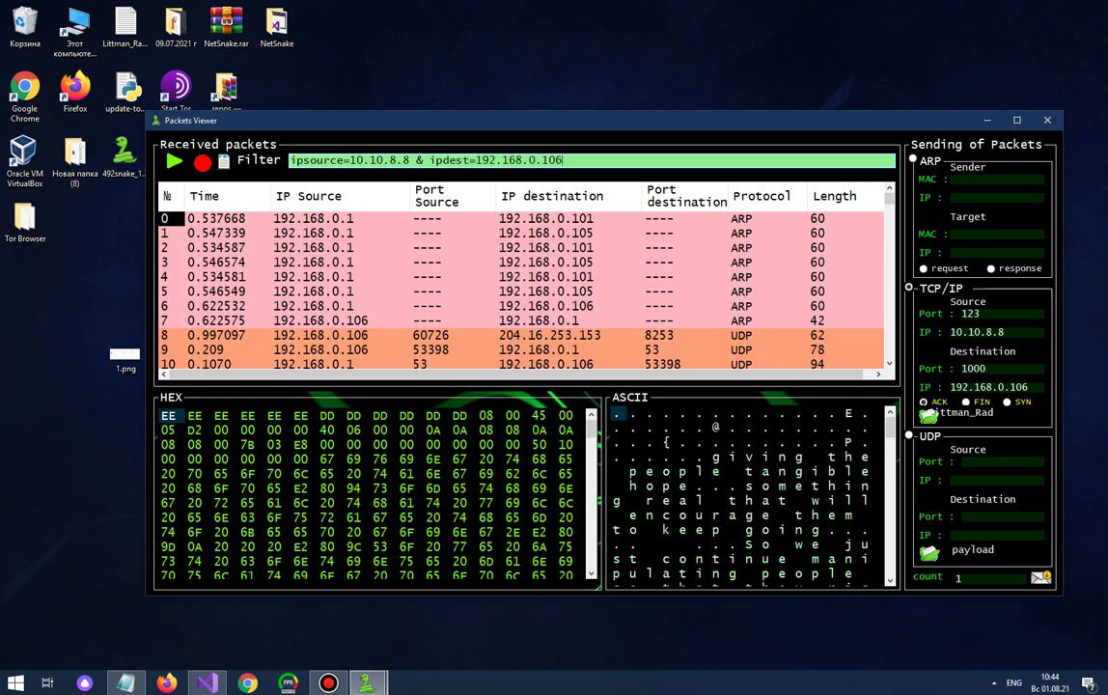
pyautogui.write(' & portsource=123')
pyautogui.press('Return')
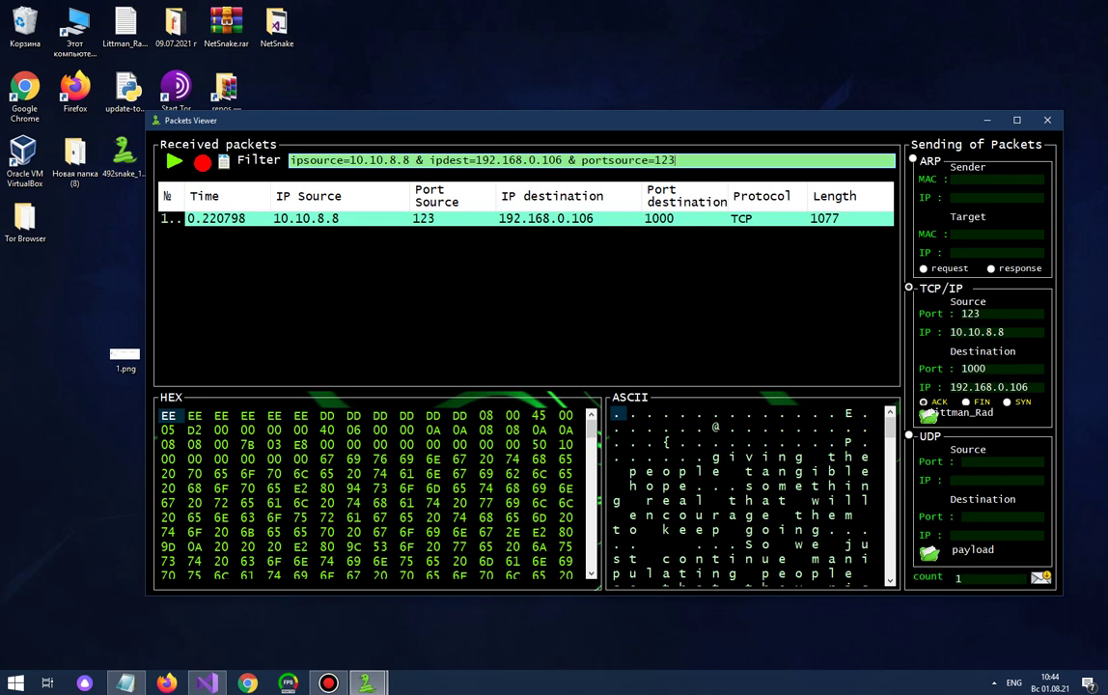
# Display the contents of the filtered TCP packet and highlight several blocks of bytes in its HEX dump
pyautogui.click(684, 219)
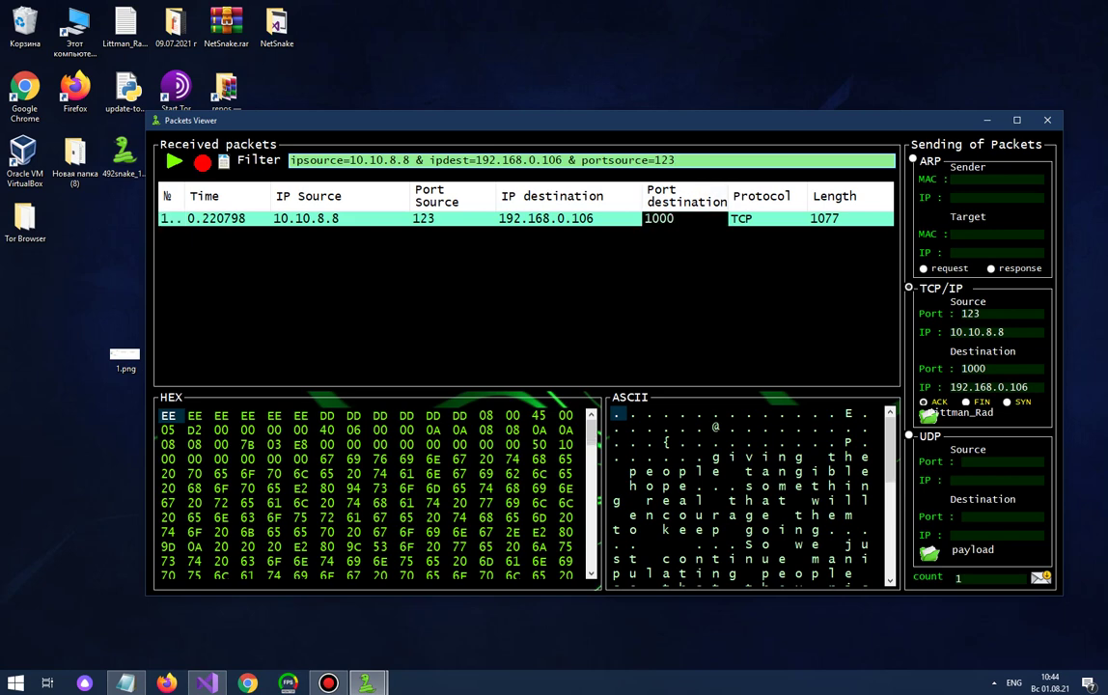
pyautogui.click(766, 219)
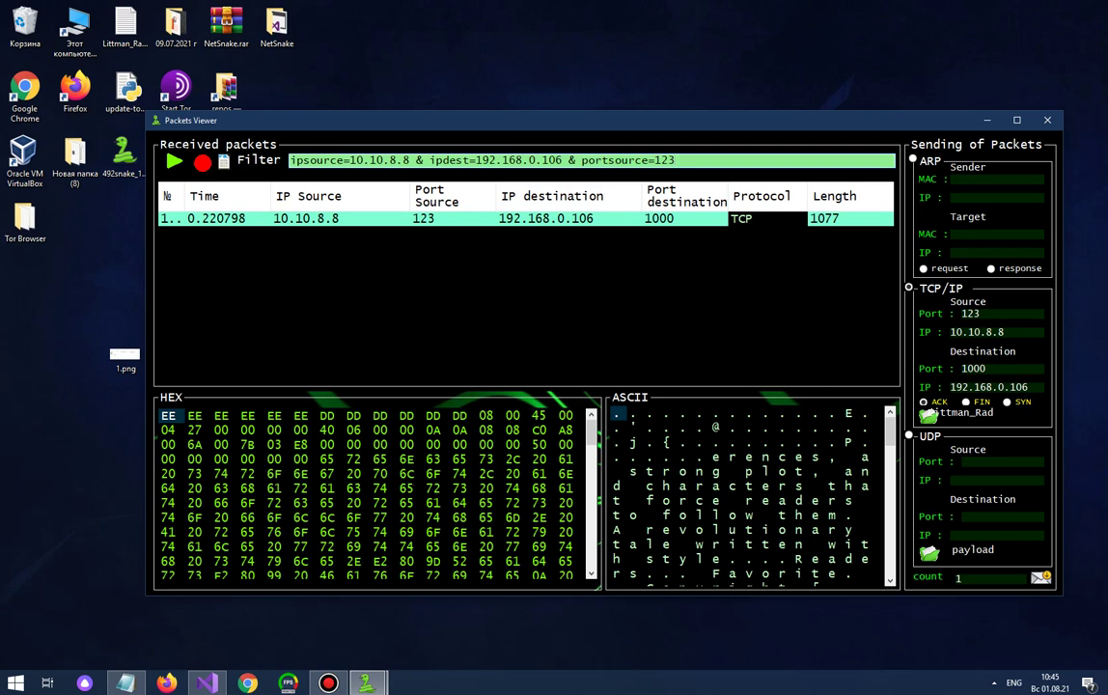
pyautogui.click(488, 474)
pyautogui.click(434, 474)
pyautogui.moveTo(222, 445); pyautogui.dragTo(488, 547)
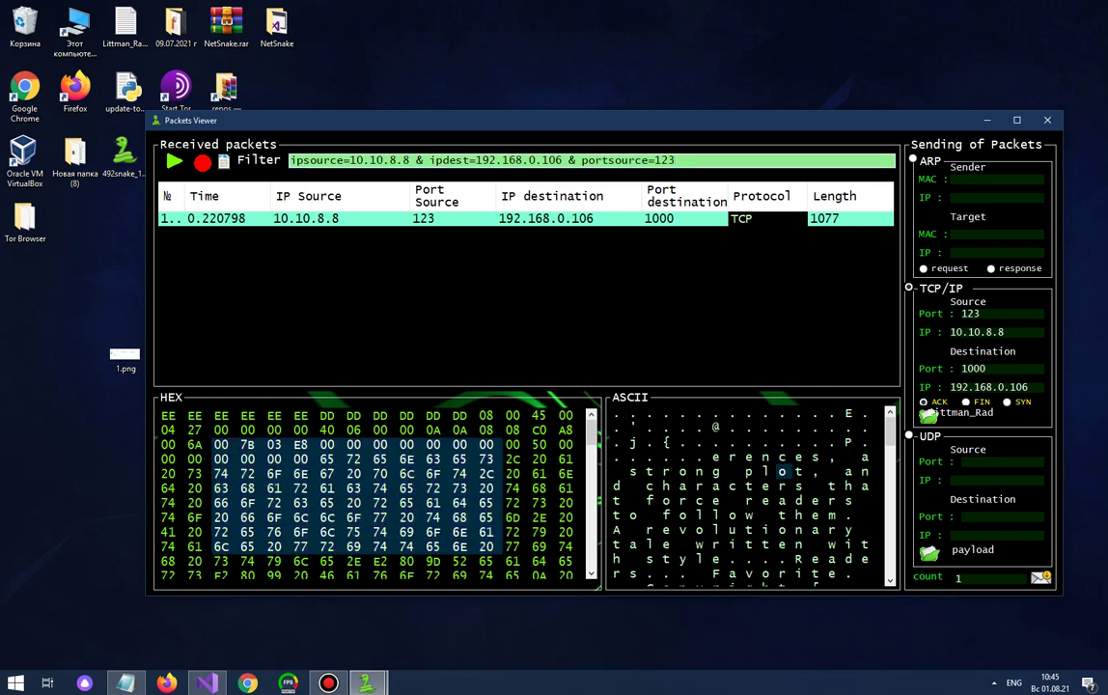
pyautogui.moveTo(301, 459); pyautogui.dragTo(487, 532)
pyautogui.moveTo(196, 416); pyautogui.dragTo(565, 532)
pyautogui.click(248, 431)
pyautogui.moveTo(196, 445); pyautogui.dragTo(515, 547)
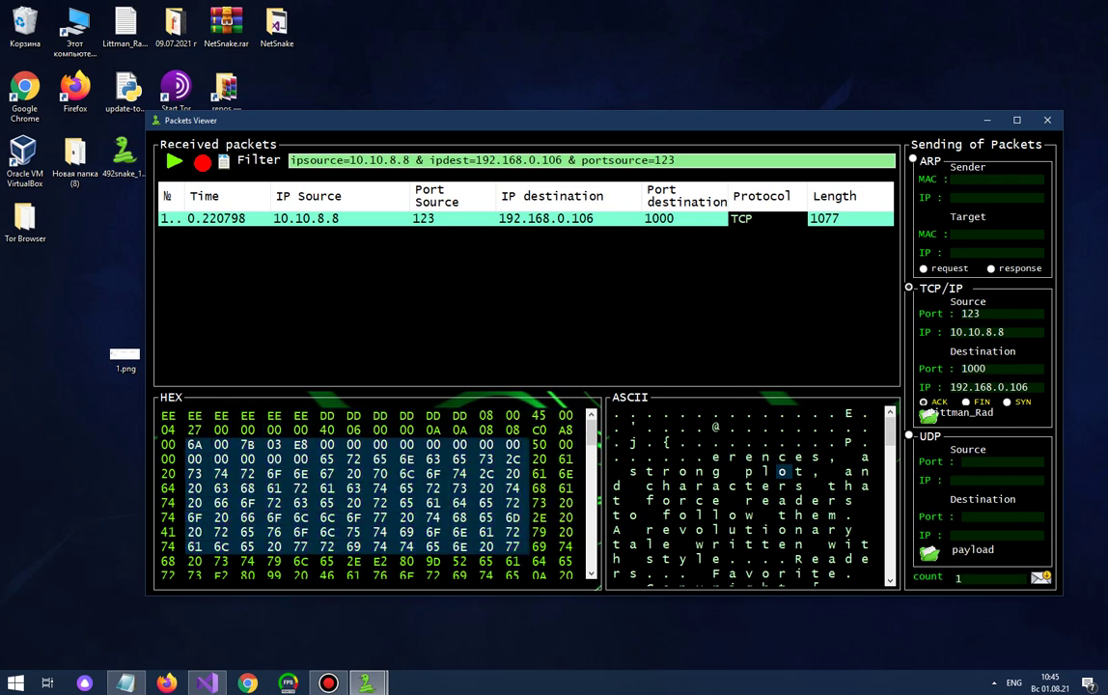
# Examine how selections in the HEX and ASCII dumps correspond by highlighting byte blocks and text in both
pyautogui.click(222, 416)
pyautogui.moveTo(222, 430); pyautogui.dragTo(408, 532)
pyautogui.moveTo(650, 443); pyautogui.dragTo(848, 530)
pyautogui.moveTo(248, 474); pyautogui.dragTo(460, 561)
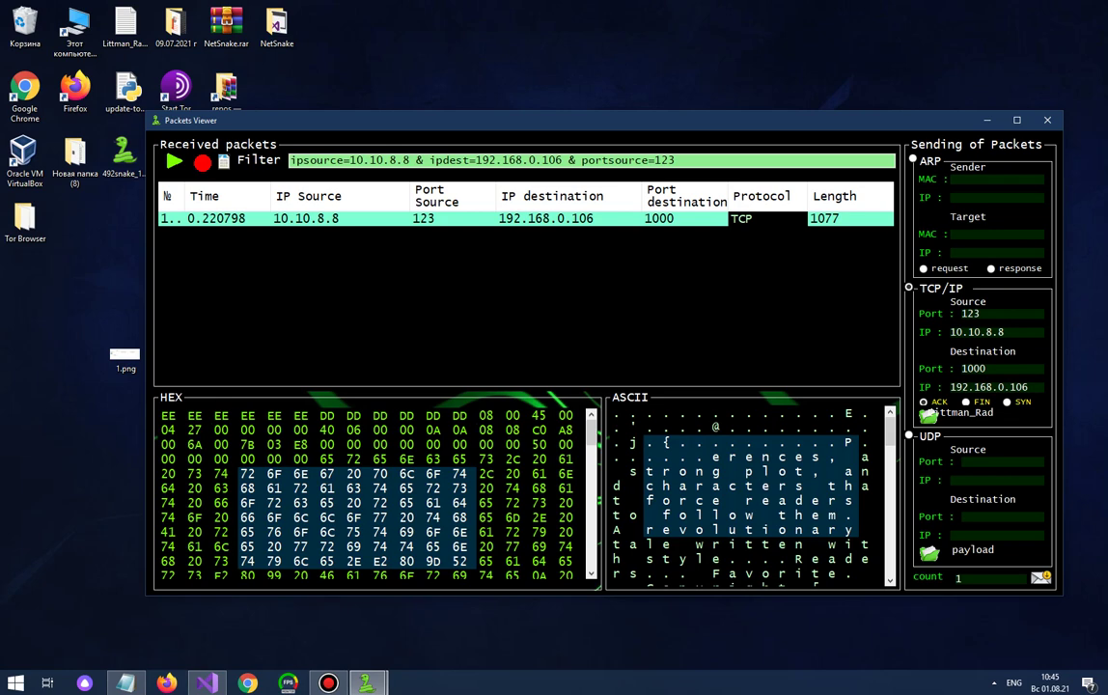
pyautogui.moveTo(195, 416); pyautogui.dragTo(513, 531)
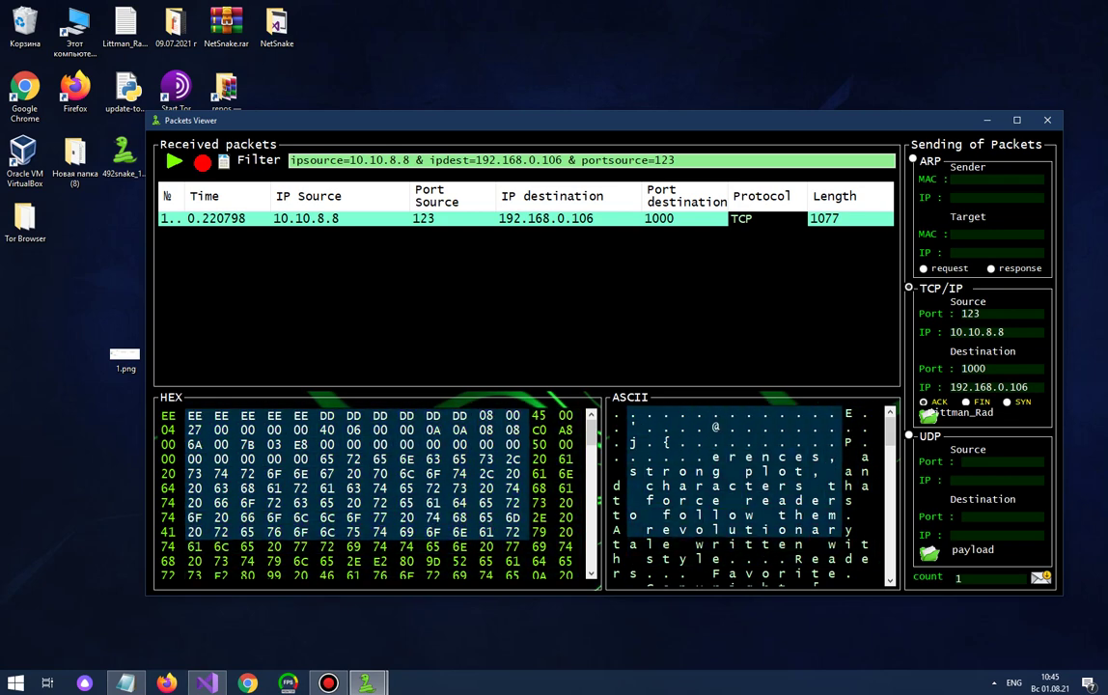
pyautogui.moveTo(842, 529); pyautogui.dragTo(845, 544)
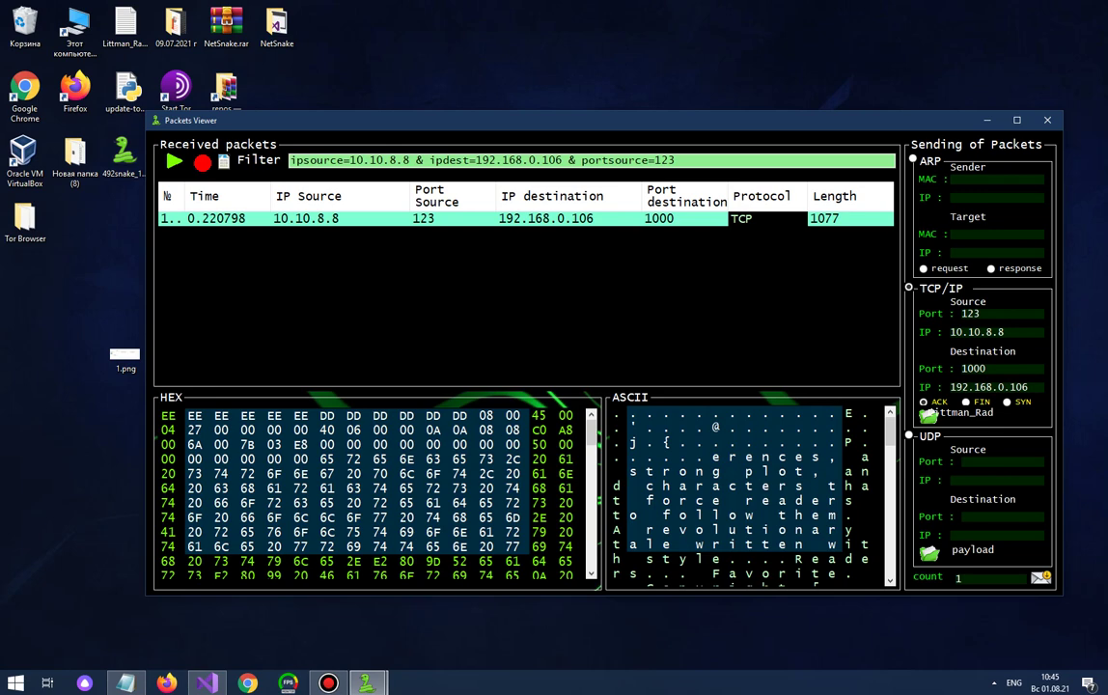
pyautogui.click(249, 474)
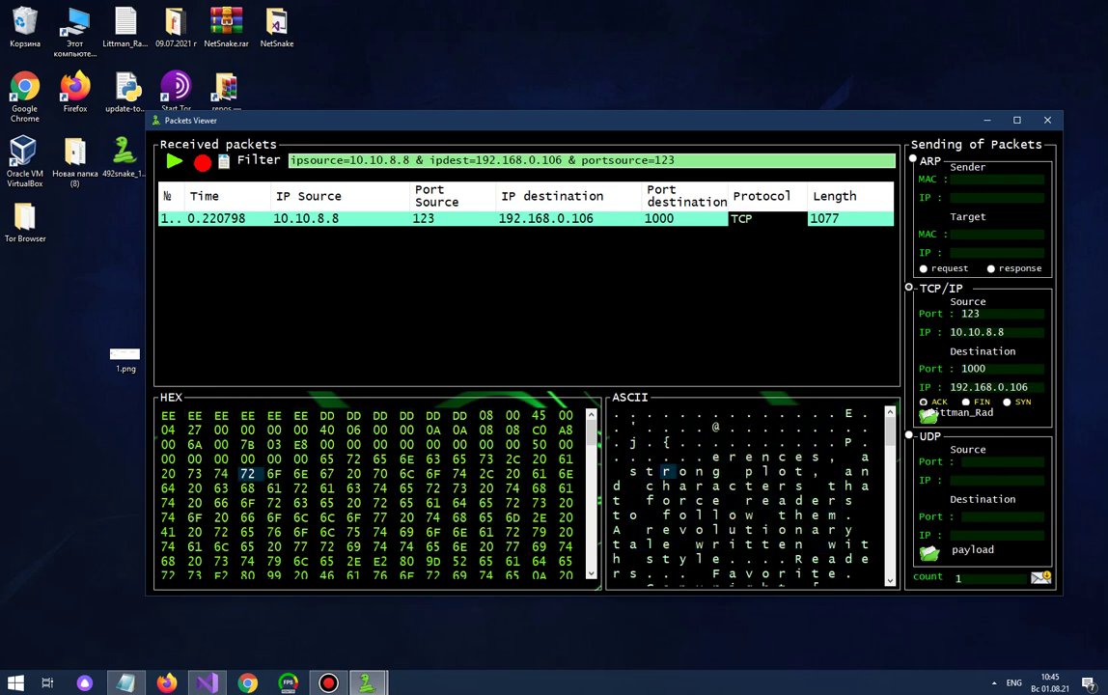
pyautogui.moveTo(666, 471); pyautogui.dragTo(873, 560)
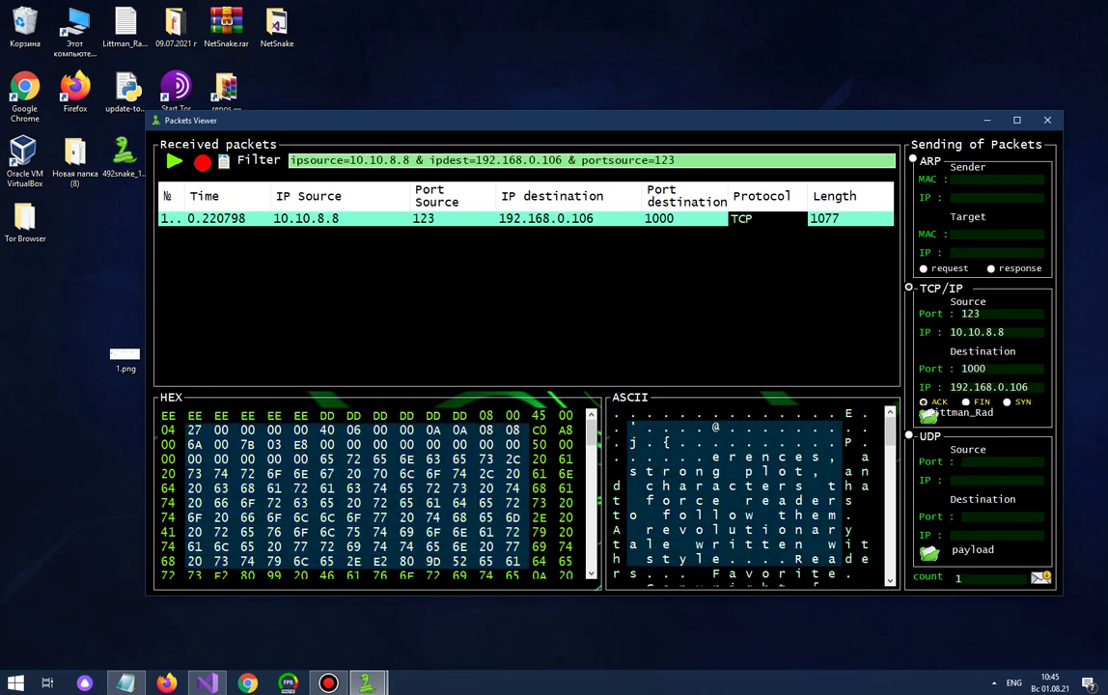
# Create a new text document on the desktop, paste the copied ASCII text into it, and minimize it
pyautogui.rightClick(15, 428)
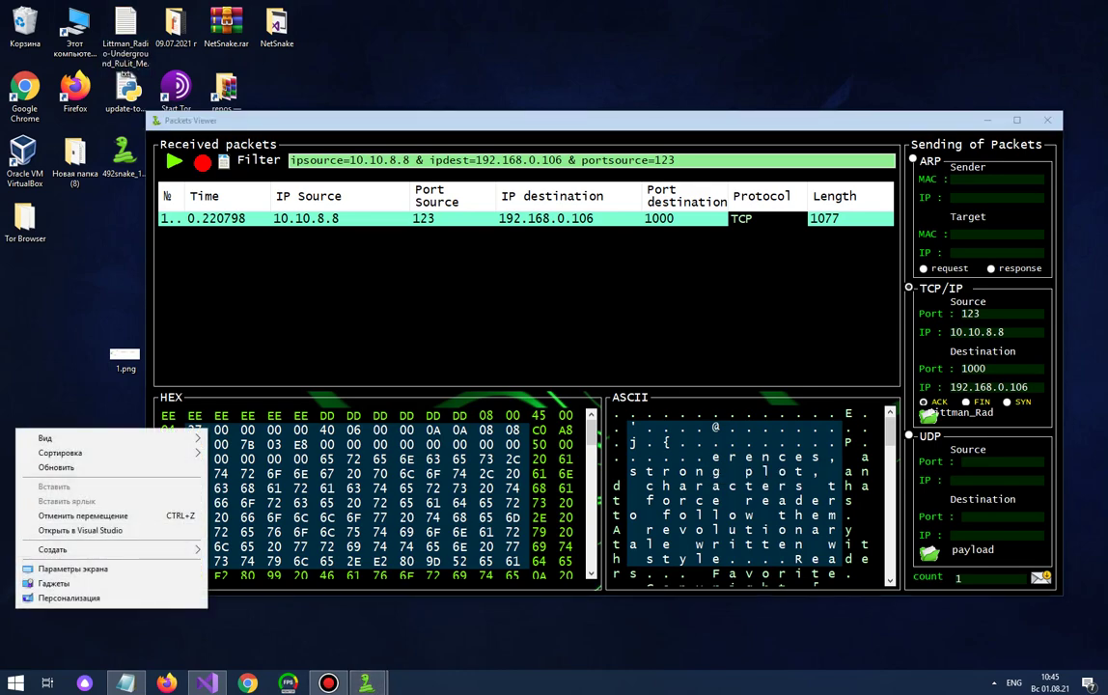
pyautogui.moveTo(54, 549)
pyautogui.click(268, 474)
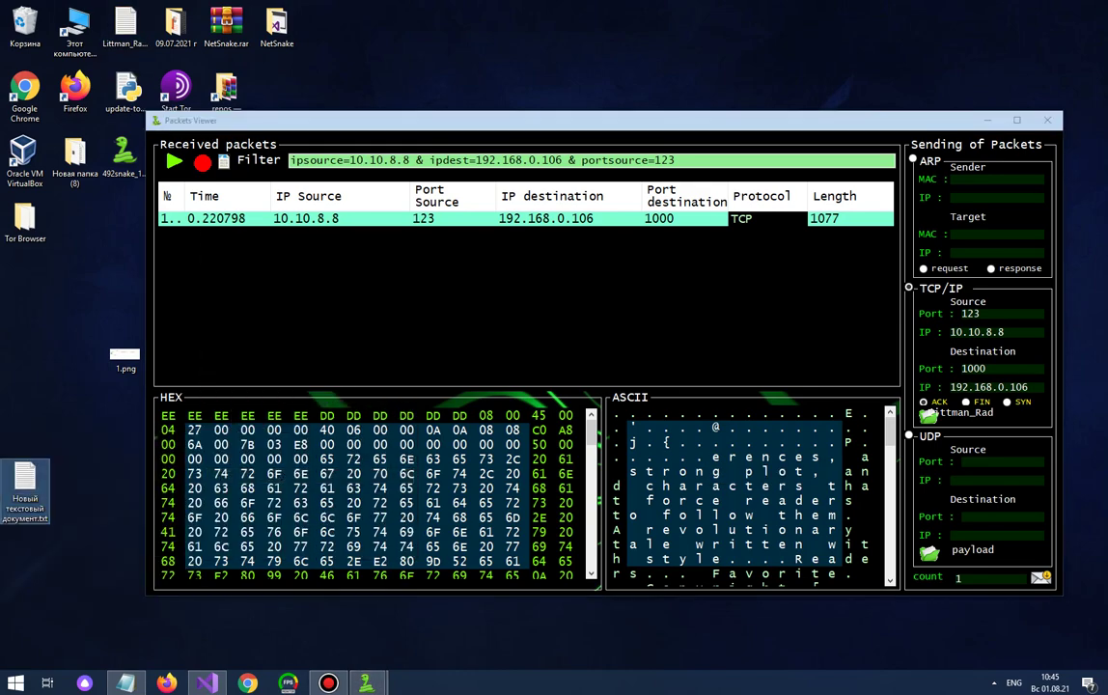
pyautogui.doubleClick(25, 483)
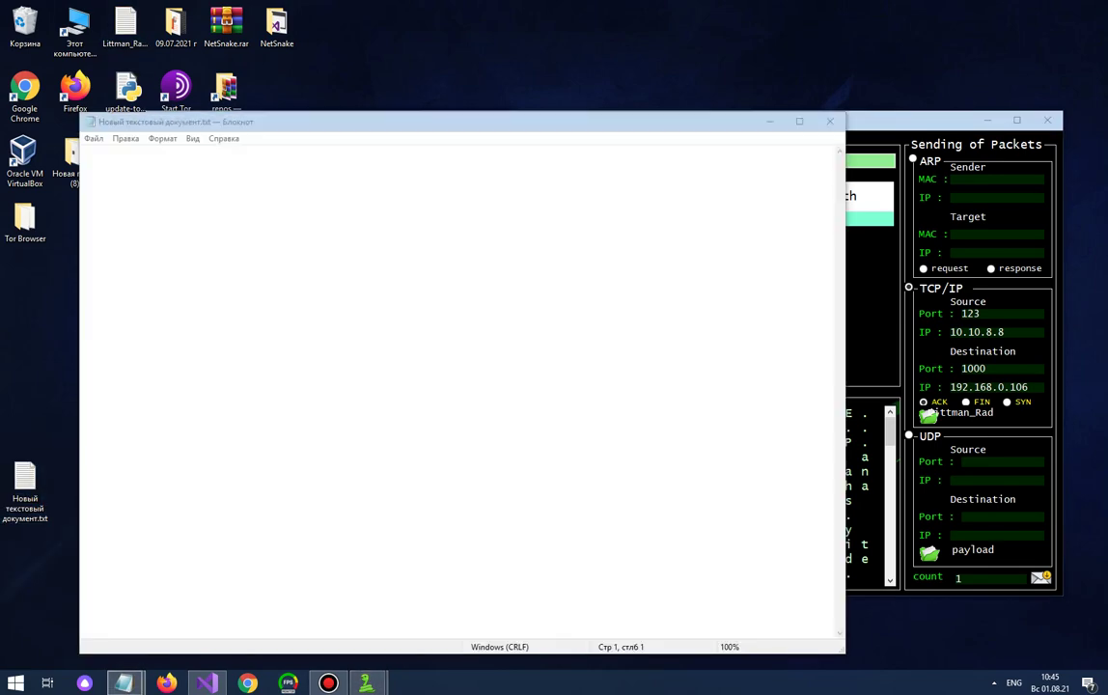
pyautogui.rightClick(372, 329)
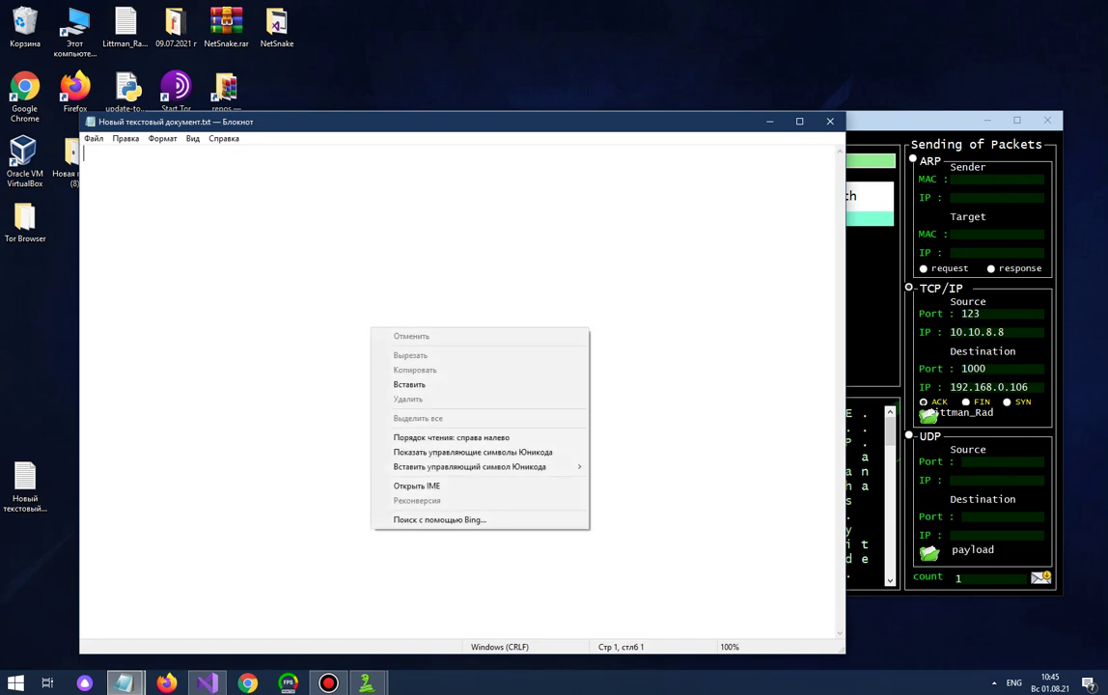
pyautogui.click(409, 384)
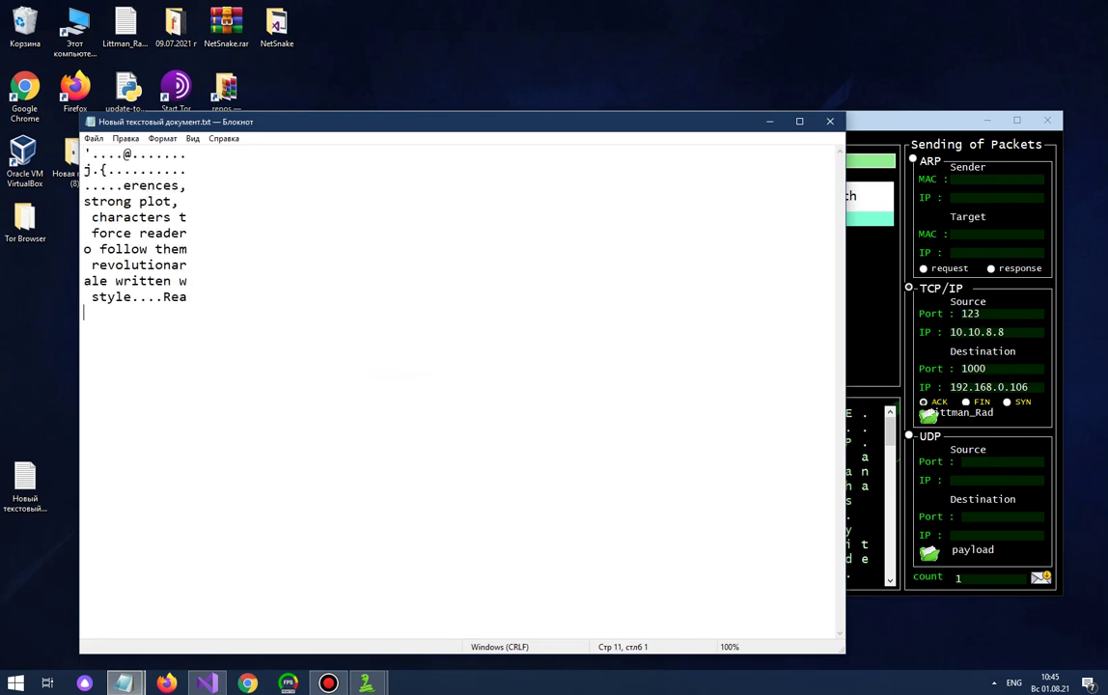
pyautogui.click(770, 121)
# Copy the selected bytes from the HEX dump and paste them into a fresh window of the new desktop text document
pyautogui.rightClick(367, 456)
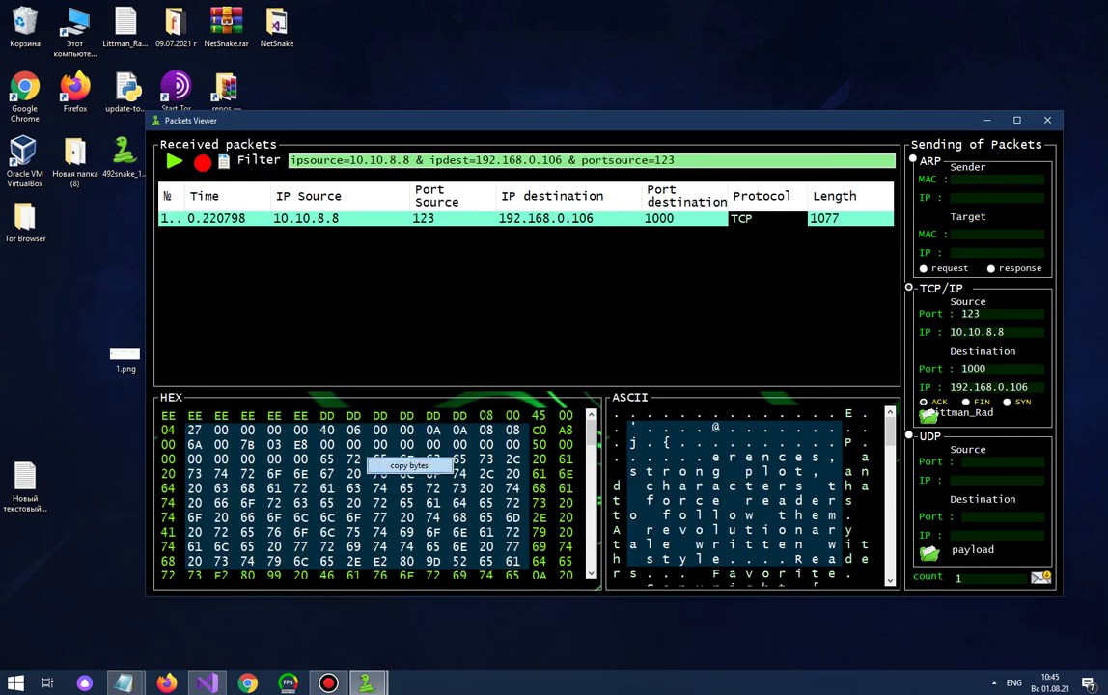
pyautogui.click(409, 466)
pyautogui.doubleClick(26, 485)
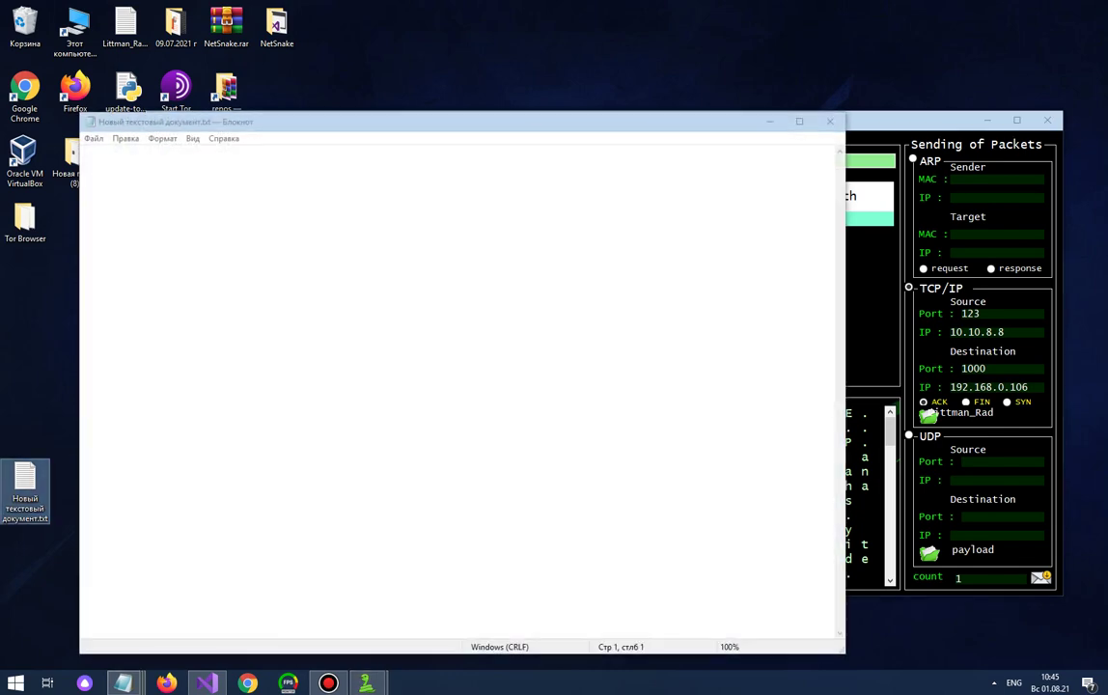
pyautogui.rightClick(325, 288)
pyautogui.click(363, 344)
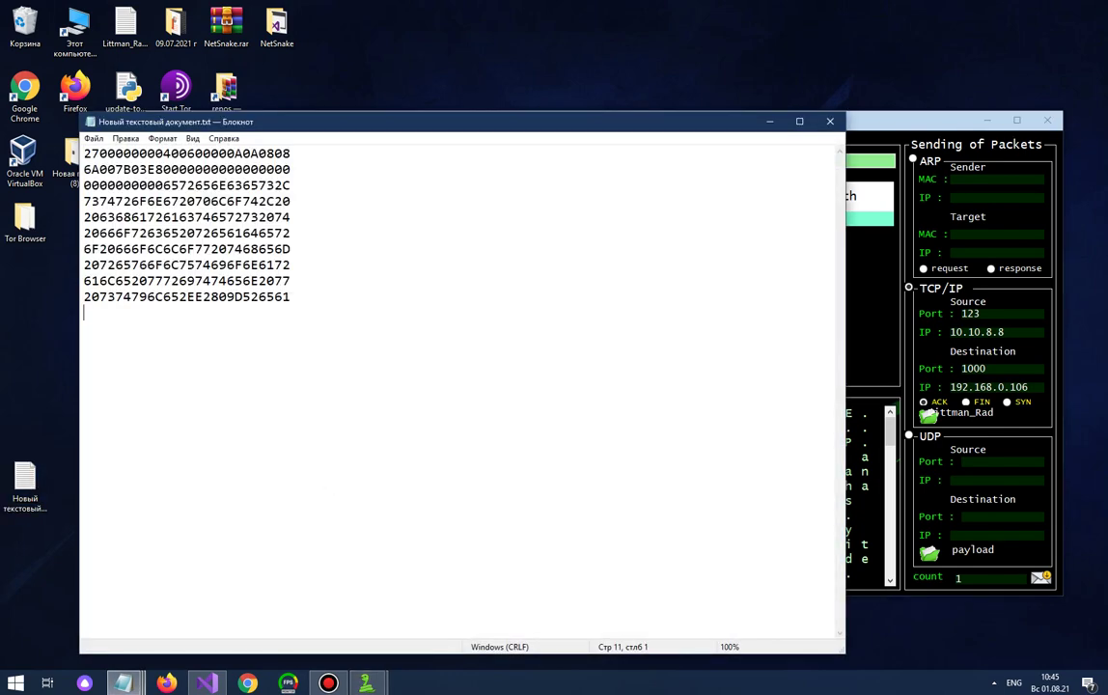
# Close the text document holding the pasted HEX bytes without saving, and move the Packets Viewer window higher on the desktop
pyautogui.moveTo(481, 130); pyautogui.dragTo(477, 351)
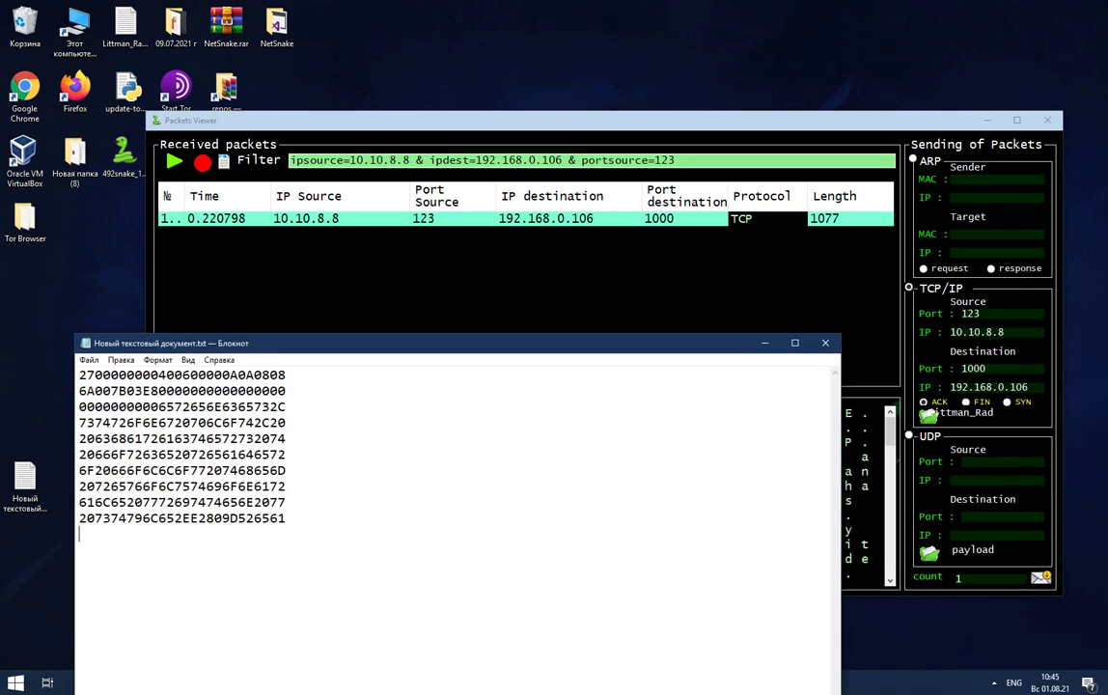
pyautogui.hotkey('alt', 'F4')
pyautogui.click(569, 356)
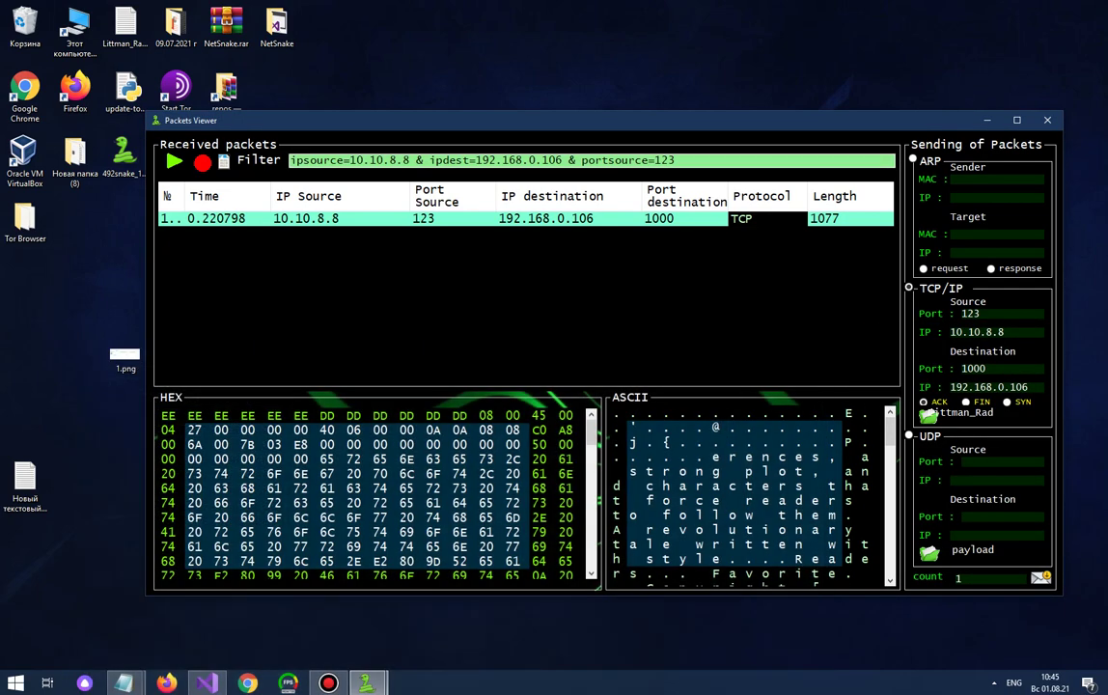
pyautogui.moveTo(570, 121); pyautogui.dragTo(526, 61)
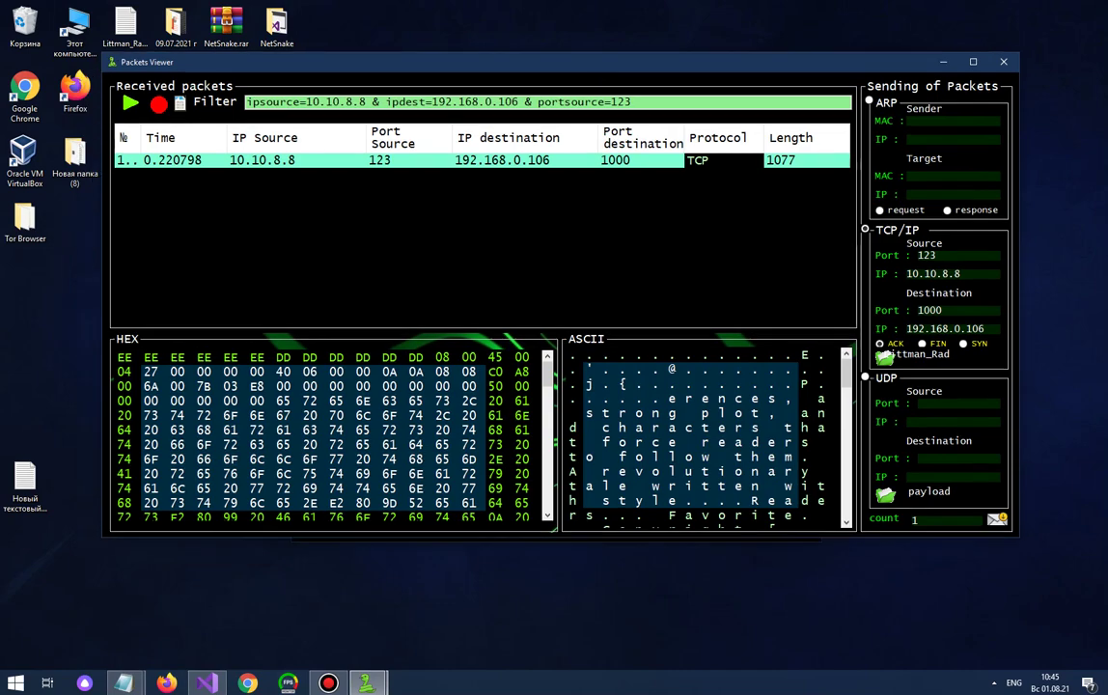
# Switch to the main NetSnake Sniffer window, minimize Visual Studio behind it, and reposition the sniffer window over the Packets Viewer
pyautogui.click(328, 683)
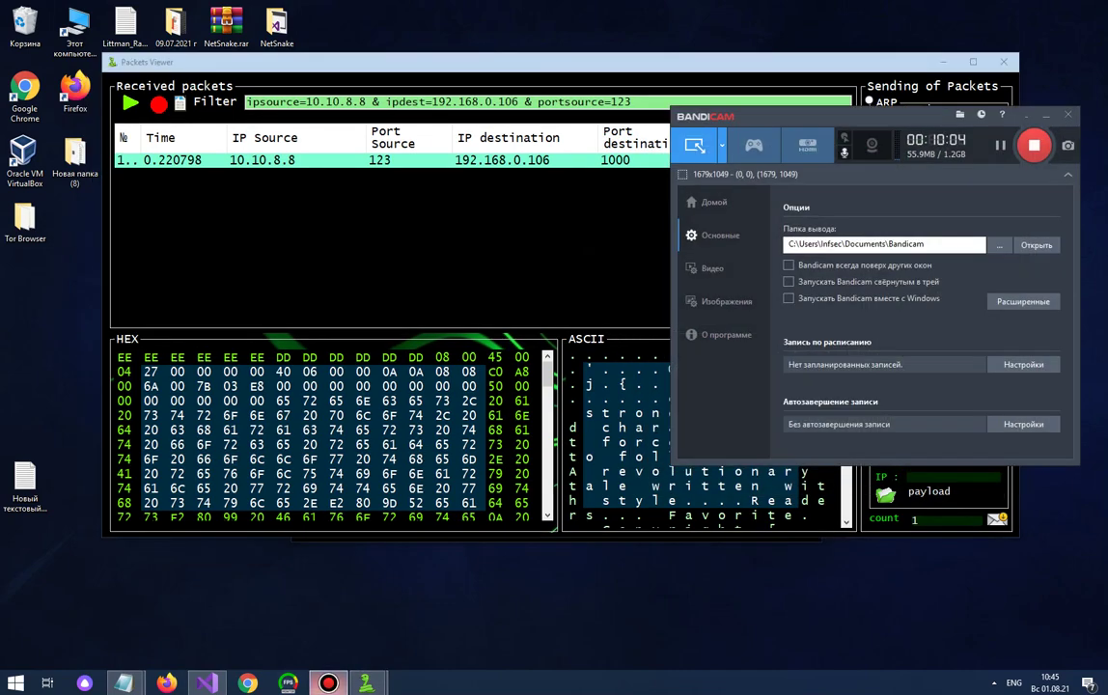
pyautogui.click(206, 683)
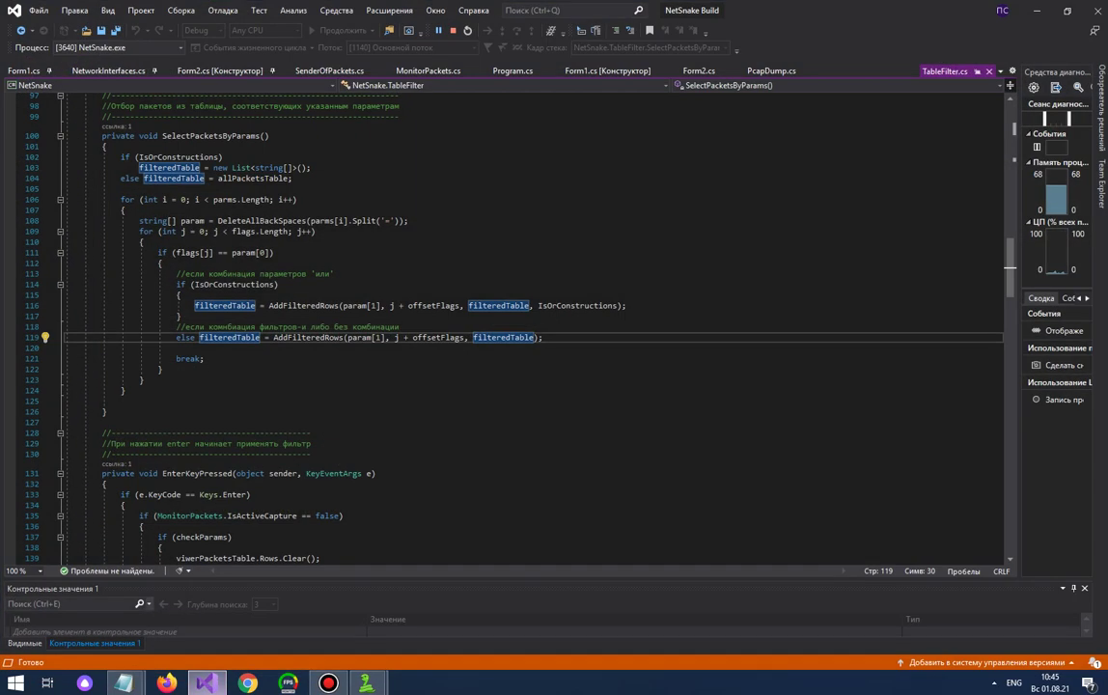
pyautogui.moveTo(367, 682)
pyautogui.click(294, 616)
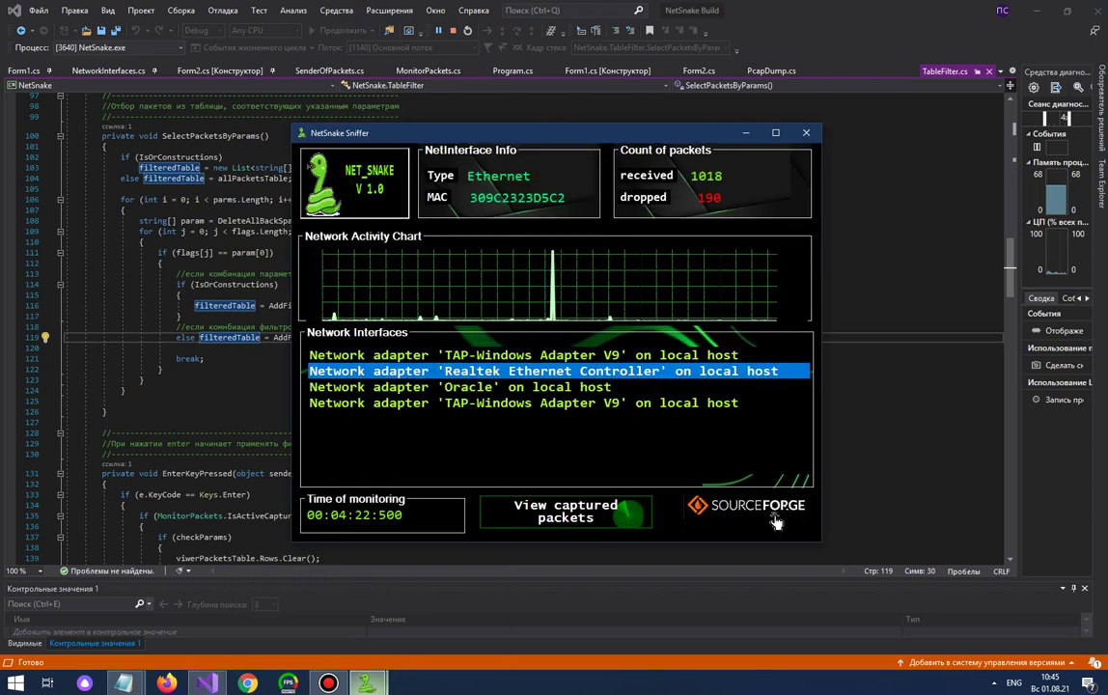
pyautogui.click(1037, 10)
pyautogui.moveTo(775, 522); pyautogui.dragTo(680, 510)
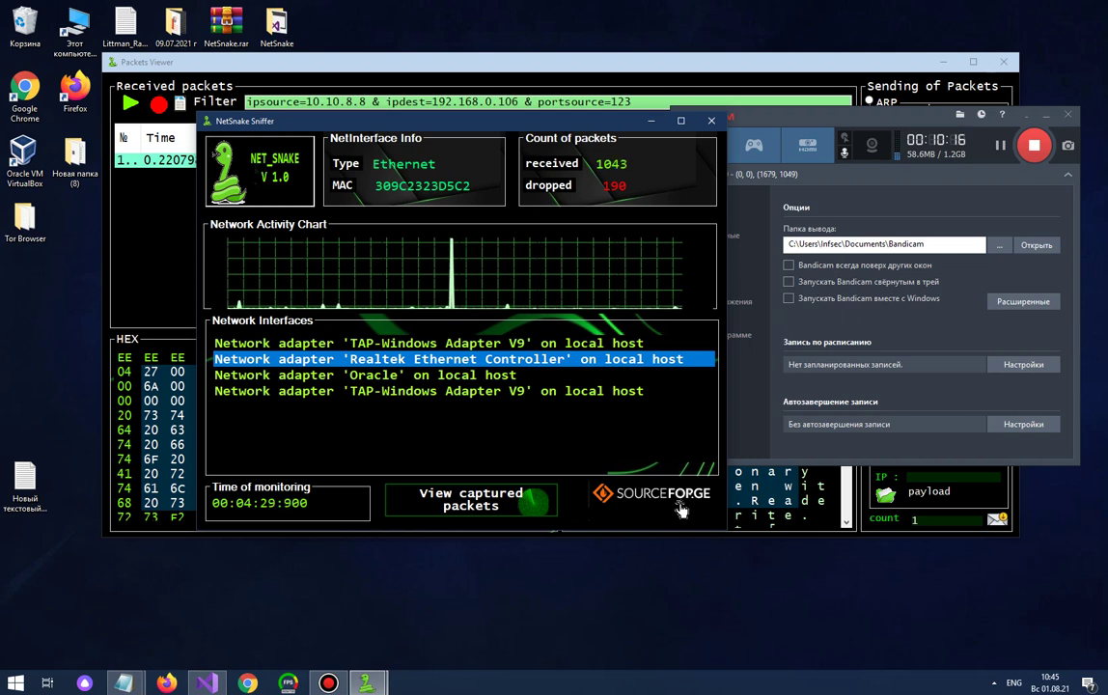
# Open the SourceForge project page from the NetSnake Sniffer window and review its description, features and project activity
pyautogui.click(680, 510)
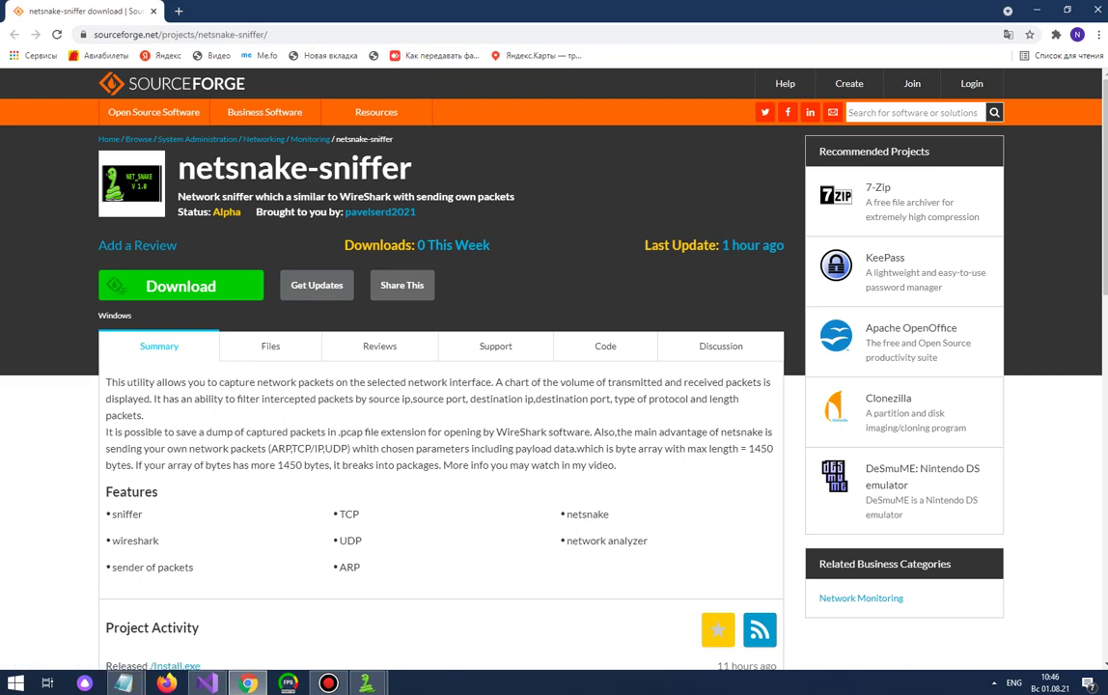
pyautogui.scroll(-1, 441, 386)
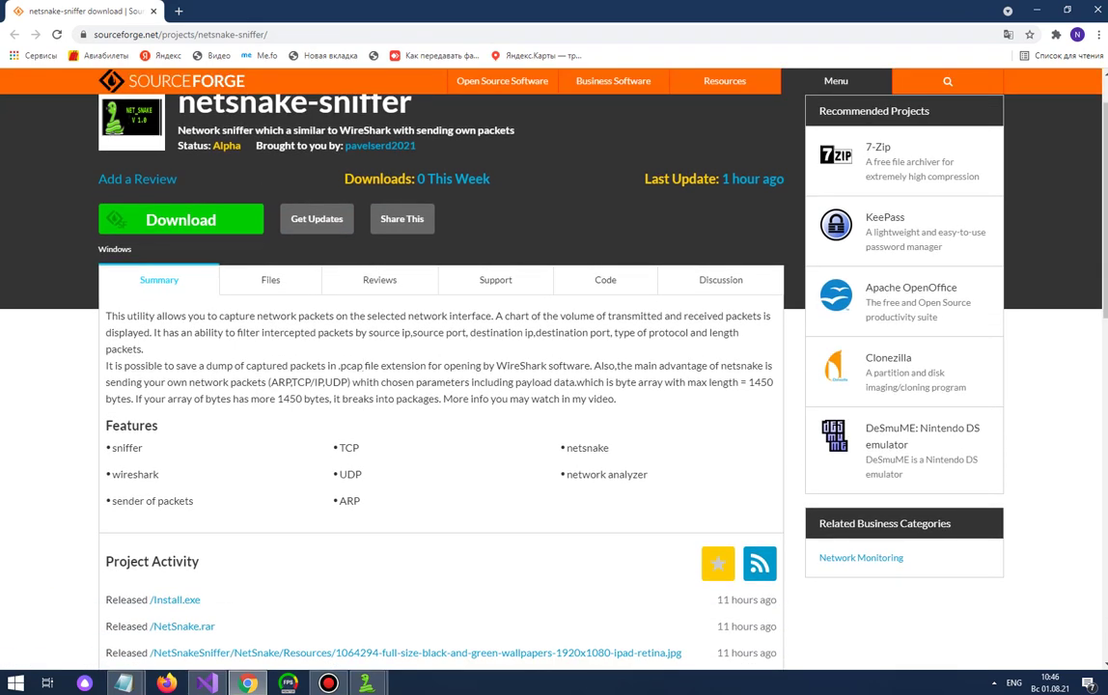
pyautogui.scroll(-3, 364, 366)
pyautogui.scroll(3, 363, 366)
pyautogui.scroll(-2, 348, 316)
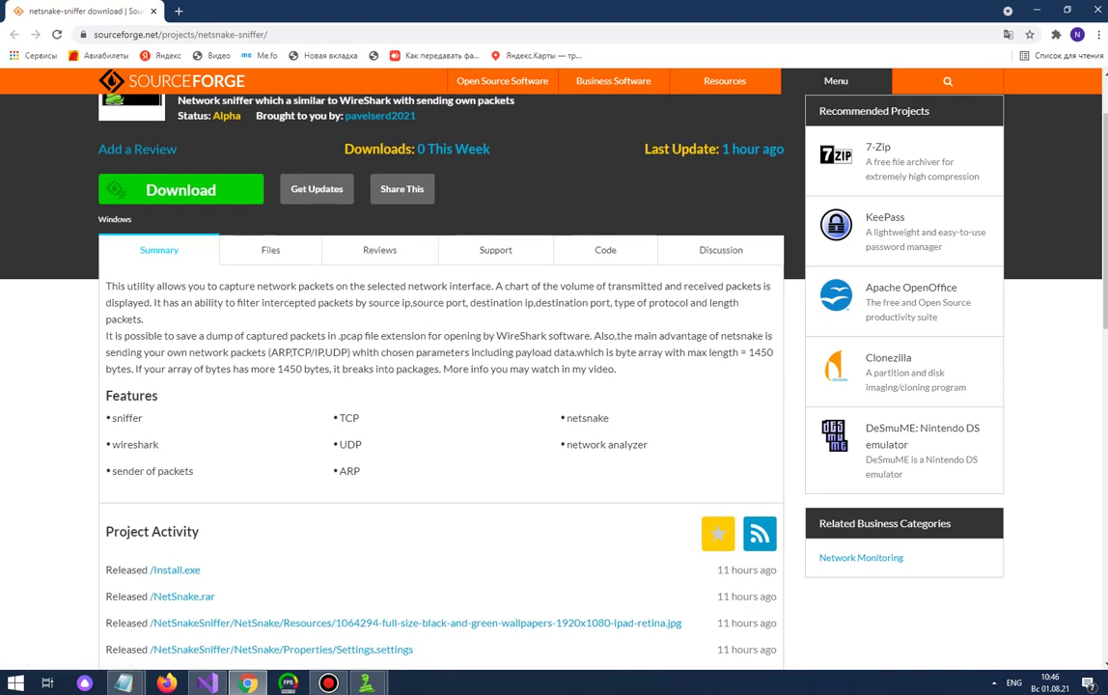
pyautogui.scroll(3, 312, 341)
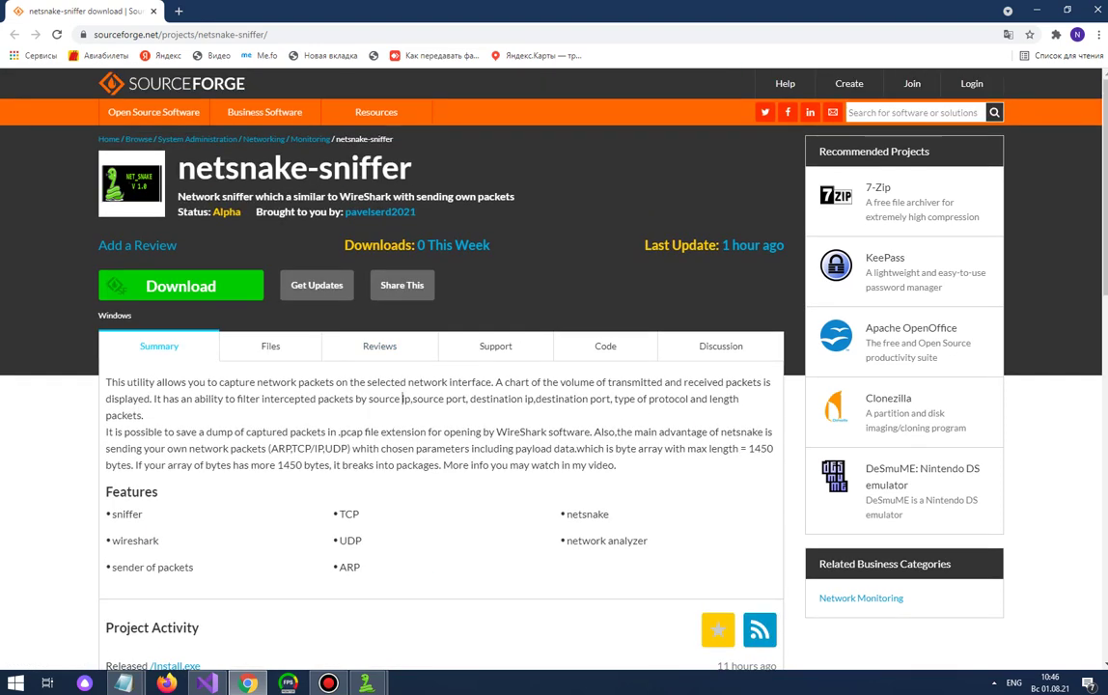